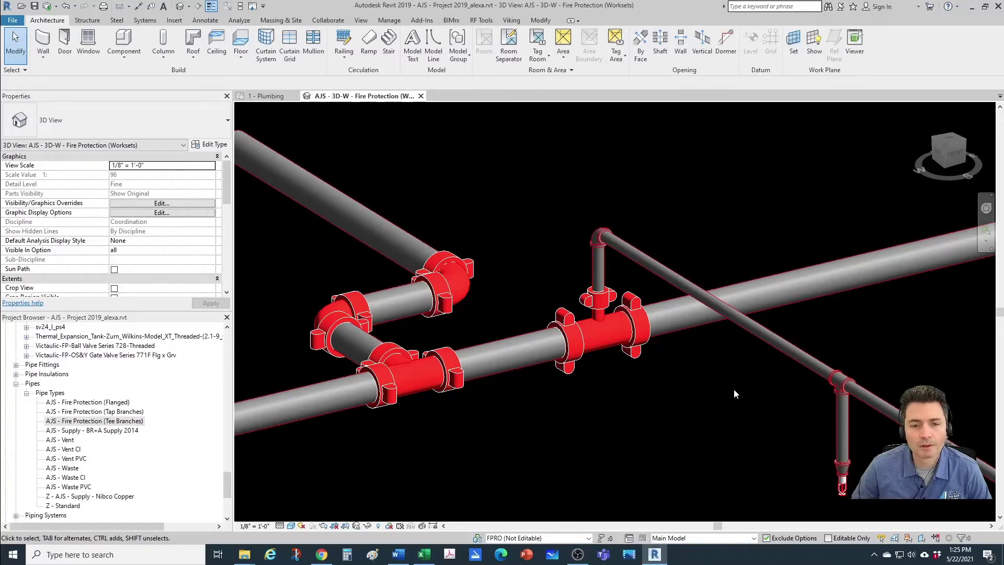
- Inspect the small branch line's threaded fittings in the 3D view, checking the elbow and the reducing tee
{"action": "middle_click_drag", "start_coordinate": [708, 378], "coordinate": [708, 398], "text": "shift"}
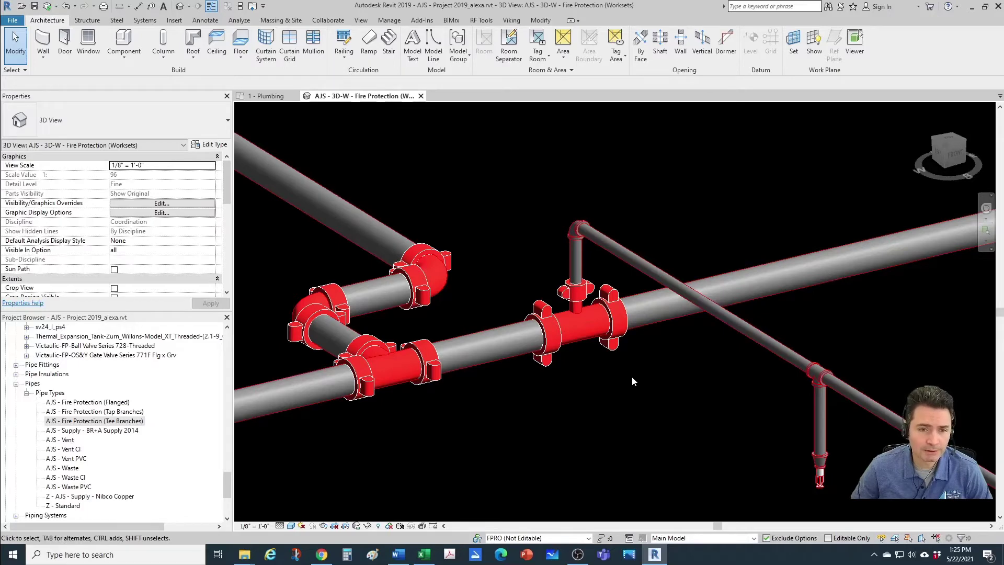
{"action": "scroll", "coordinate": [632, 376], "scroll_direction": "up", "scroll_amount": 2}
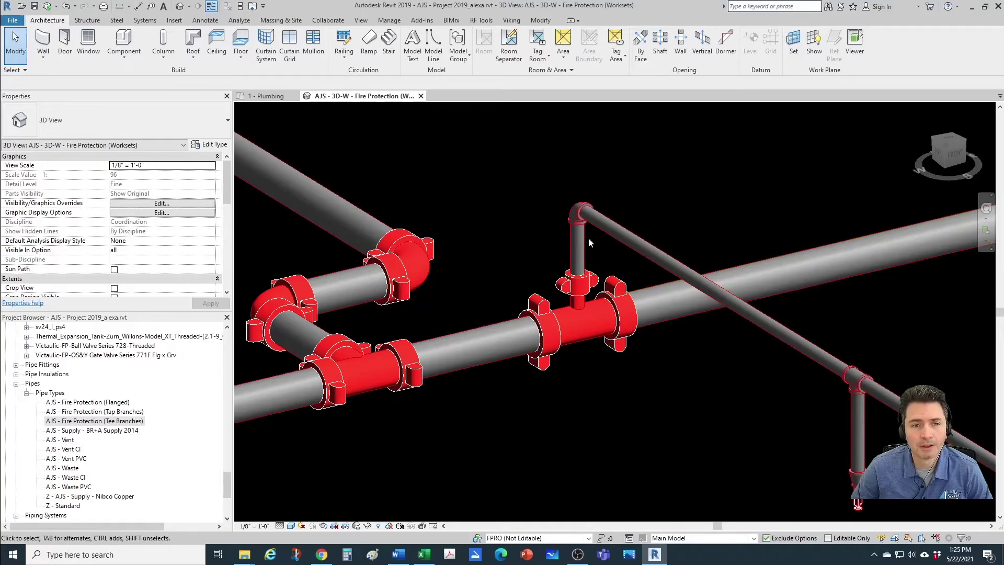
{"action": "scroll", "coordinate": [588, 238], "scroll_direction": "up", "scroll_amount": 2}
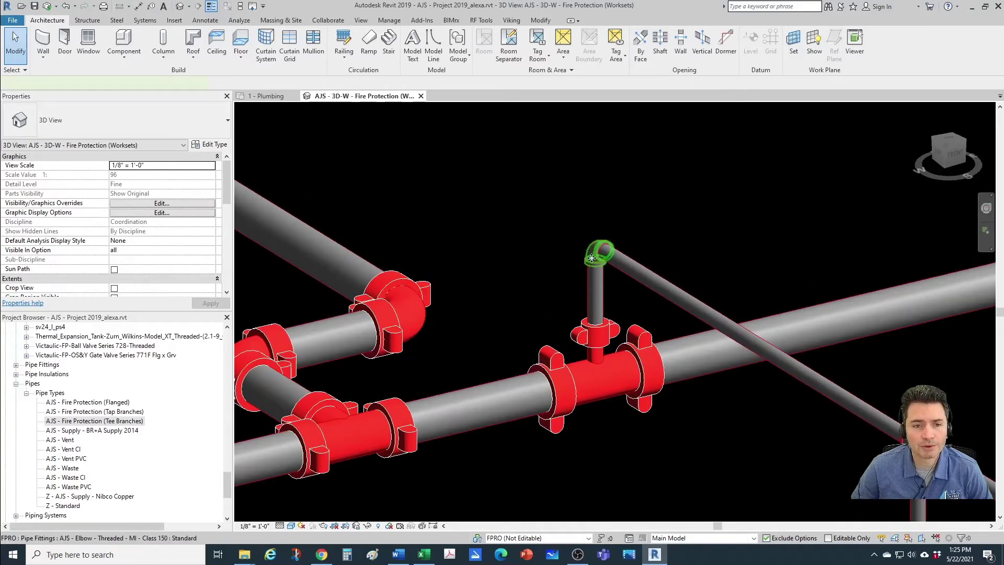
{"action": "left_click", "coordinate": [591, 258]}
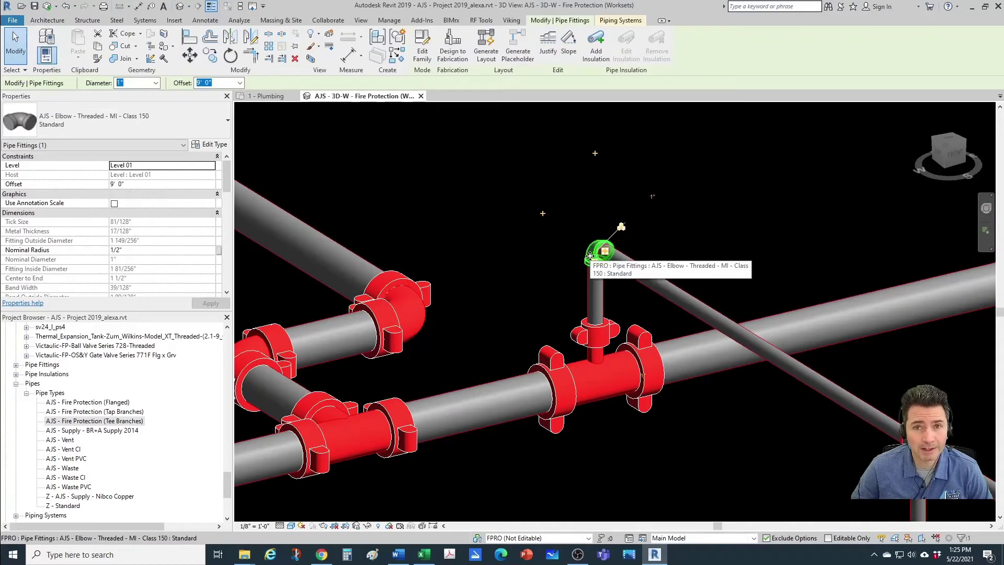
{"action": "scroll", "coordinate": [570, 260], "scroll_direction": "down", "scroll_amount": 2}
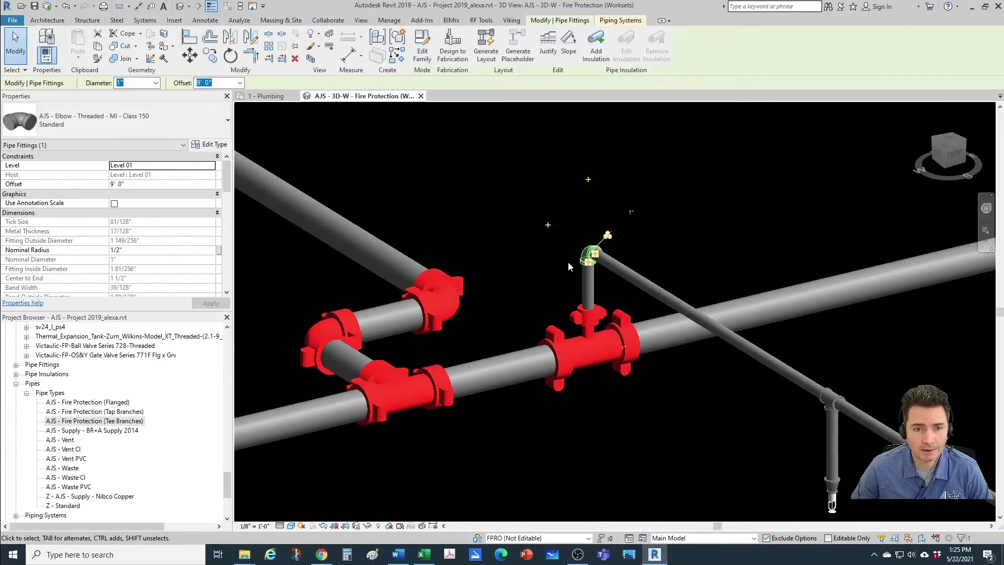
{"action": "scroll", "coordinate": [575, 270], "scroll_direction": "down", "scroll_amount": 1}
{"action": "key", "text": "Escape"}
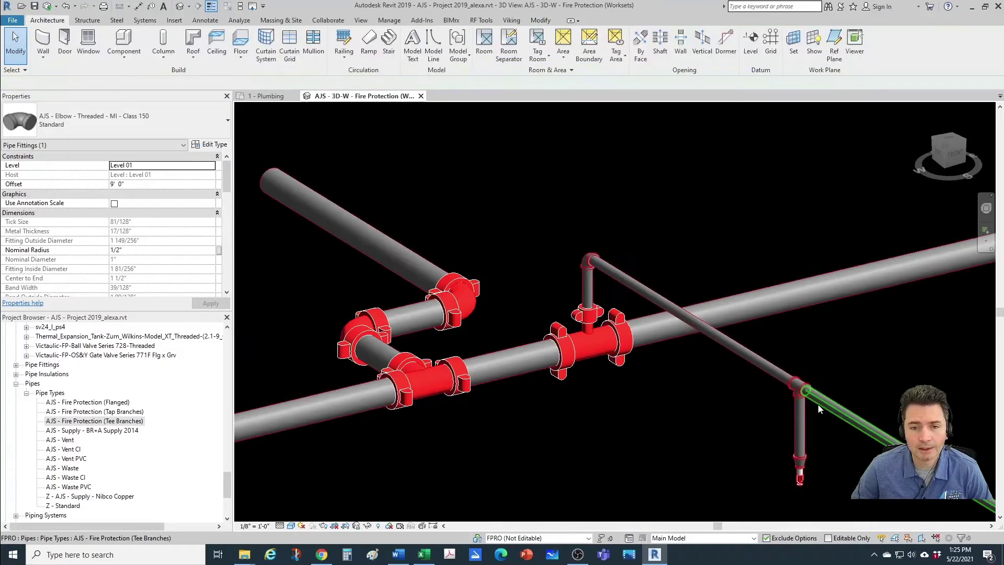
{"action": "scroll", "coordinate": [773, 357], "scroll_direction": "up", "scroll_amount": 2}
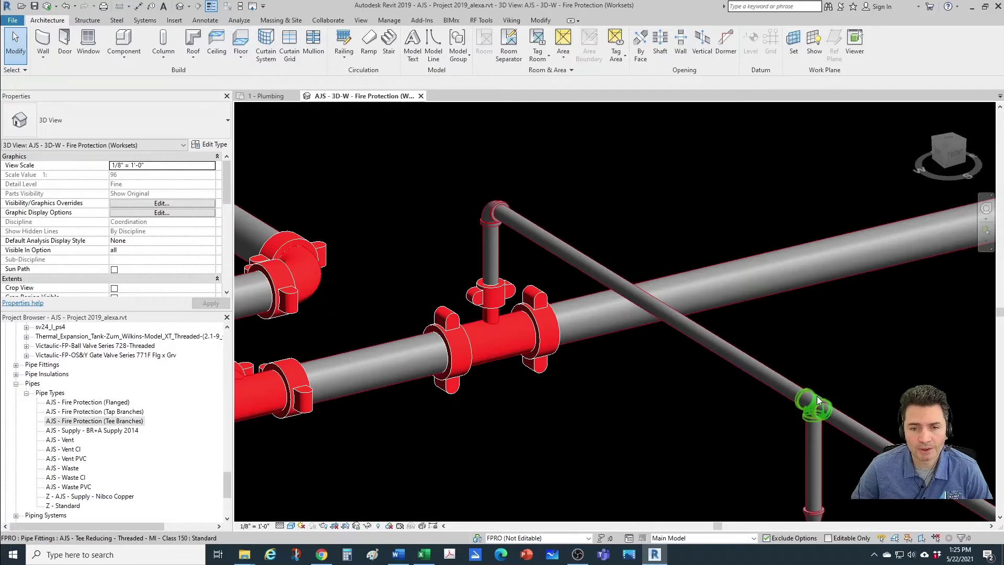
{"action": "left_click", "coordinate": [819, 395]}
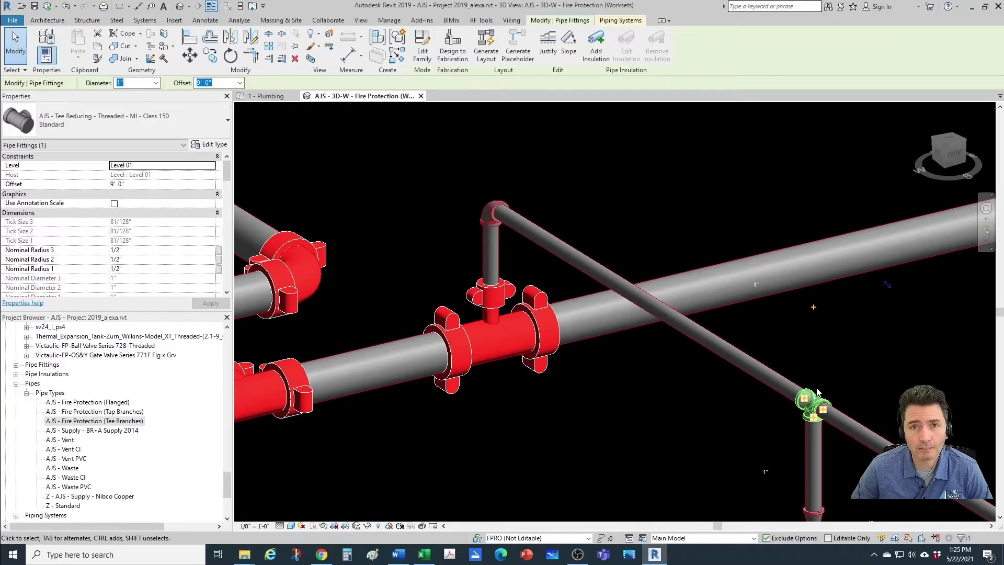
{"action": "scroll", "coordinate": [704, 343], "scroll_direction": "down", "scroll_amount": 1}
{"action": "key", "text": "Escape"}
- Inspect the grooved reducing tee on the large main pipe and its neighbouring grooved fittings
{"action": "scroll", "coordinate": [609, 396], "scroll_direction": "up", "scroll_amount": 2}
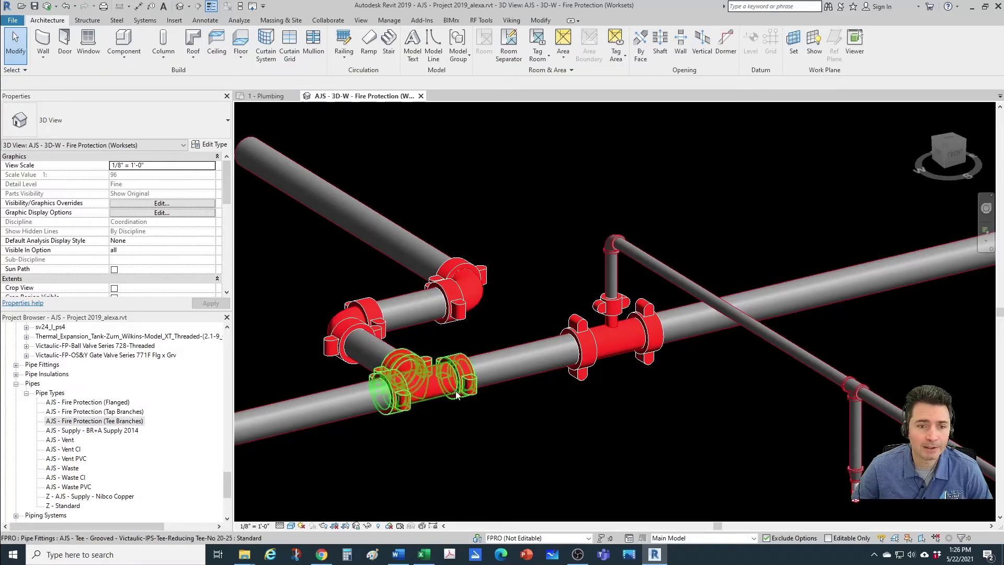
{"action": "scroll", "coordinate": [486, 395], "scroll_direction": "up", "scroll_amount": 1}
{"action": "scroll", "coordinate": [462, 393], "scroll_direction": "up", "scroll_amount": 1}
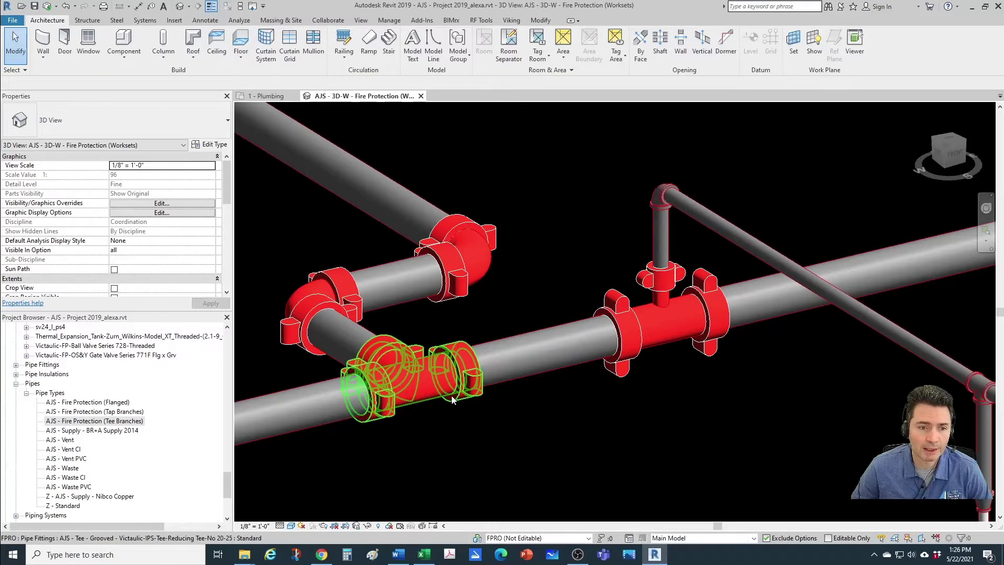
{"action": "left_click", "coordinate": [455, 400]}
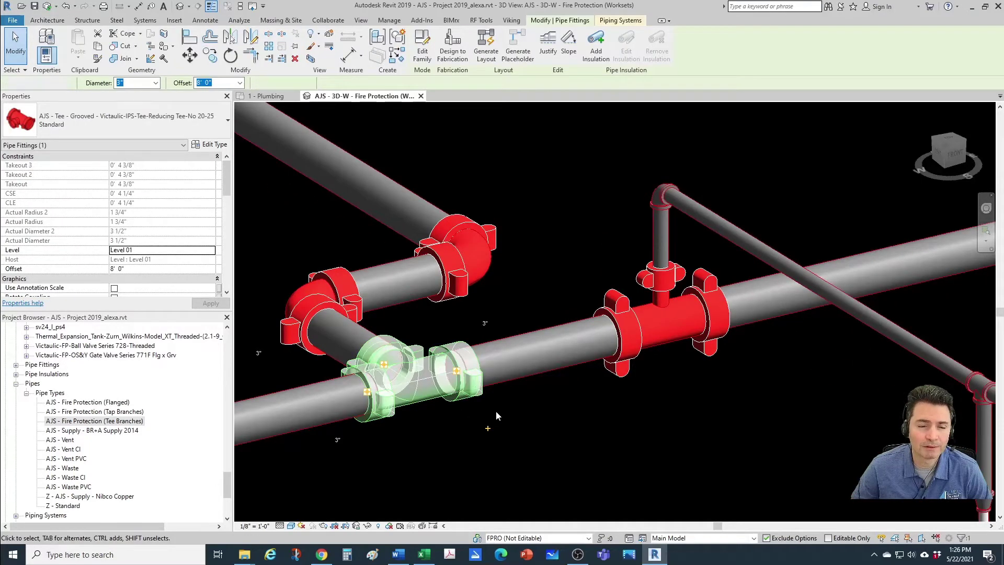
{"action": "key", "text": "Escape"}
{"action": "scroll", "coordinate": [533, 412], "scroll_direction": "down", "scroll_amount": 1}
{"action": "middle_click_drag", "start_coordinate": [533, 412], "coordinate": [544, 411]}
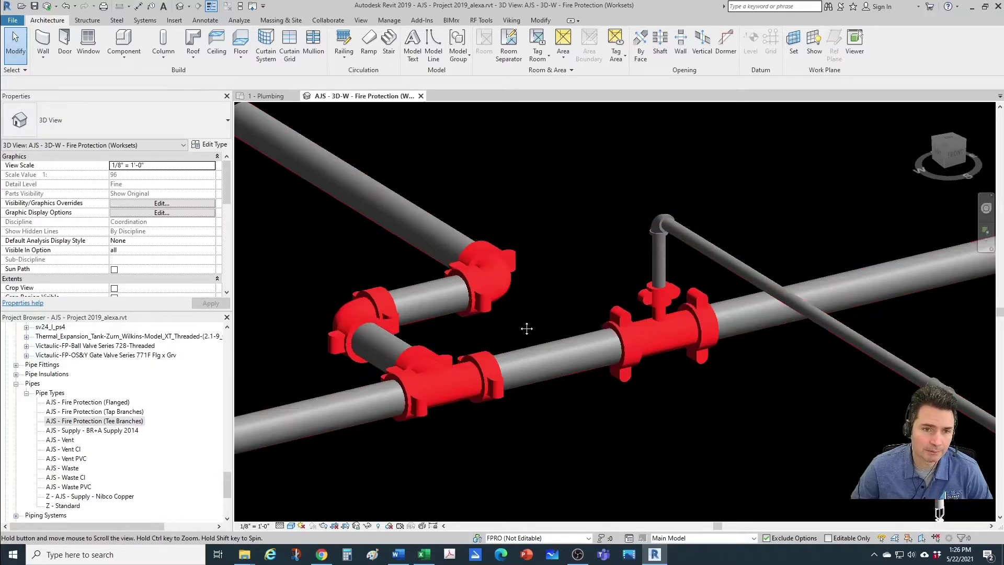
{"action": "middle_click_drag", "start_coordinate": [526, 330], "coordinate": [538, 343]}
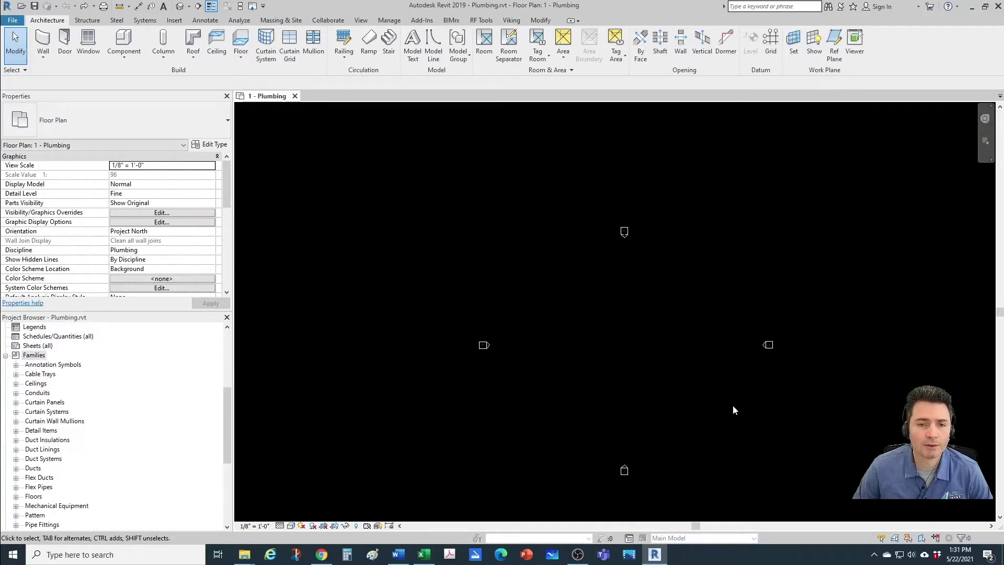
- Find the pipe types among the Plumbing project's families and duplicate the Standard type
{"action": "middle_click_drag", "start_coordinate": [654, 396], "coordinate": [652, 389]}
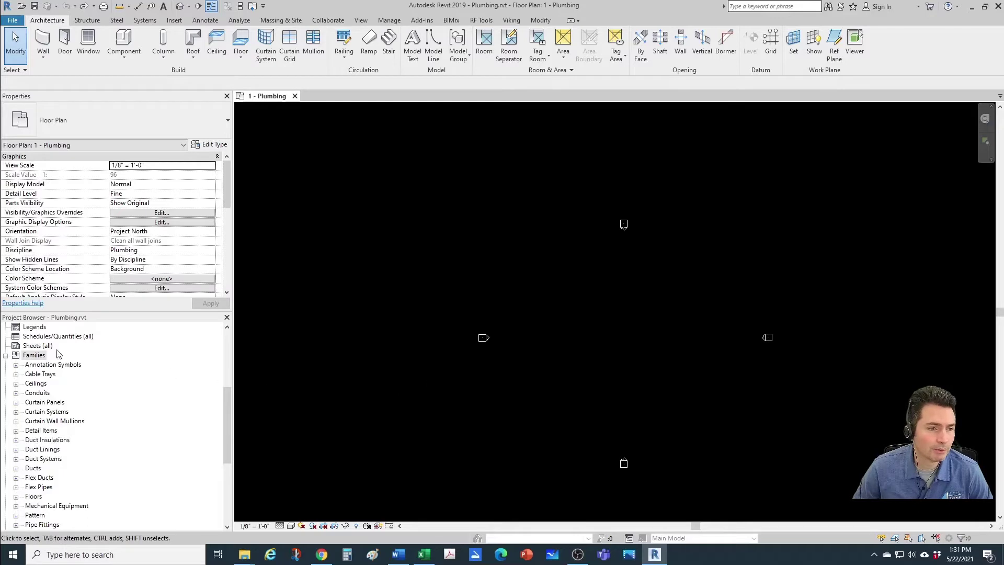
{"action": "scroll", "coordinate": [57, 354], "scroll_direction": "up", "scroll_amount": 1}
{"action": "scroll", "coordinate": [40, 415], "scroll_direction": "down", "scroll_amount": 3}
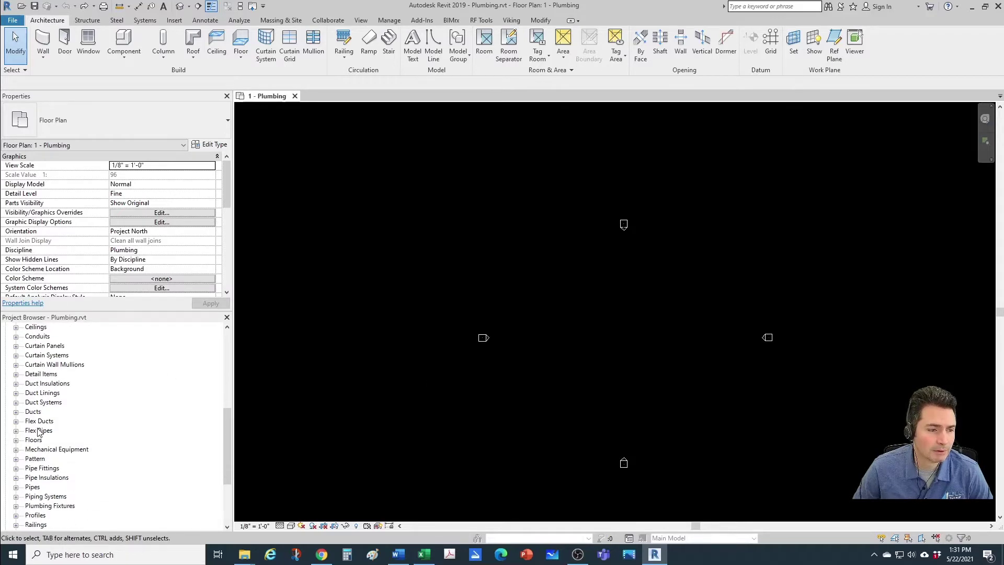
{"action": "scroll", "coordinate": [38, 431], "scroll_direction": "down", "scroll_amount": 2}
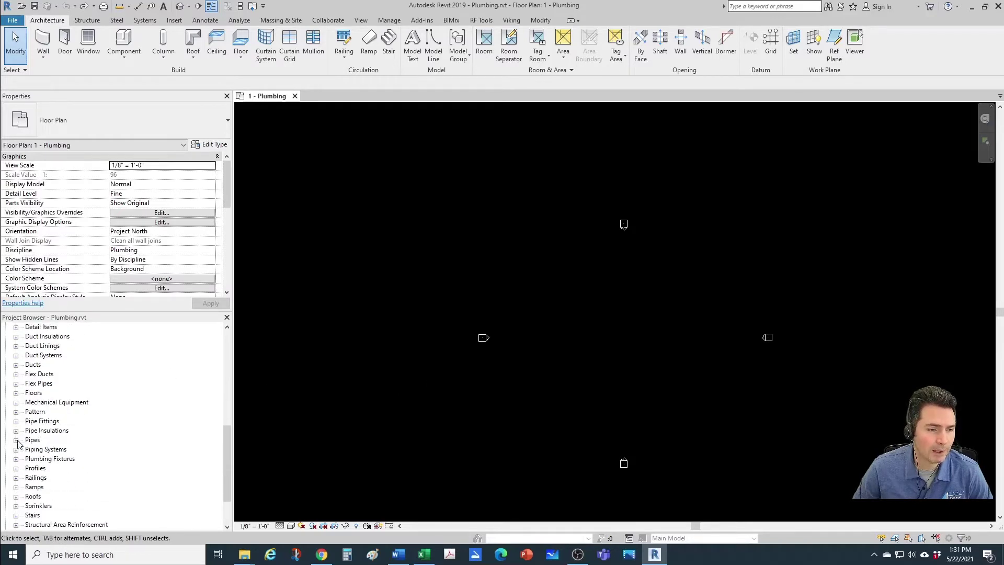
{"action": "left_click", "coordinate": [16, 441]}
{"action": "left_click", "coordinate": [26, 450]}
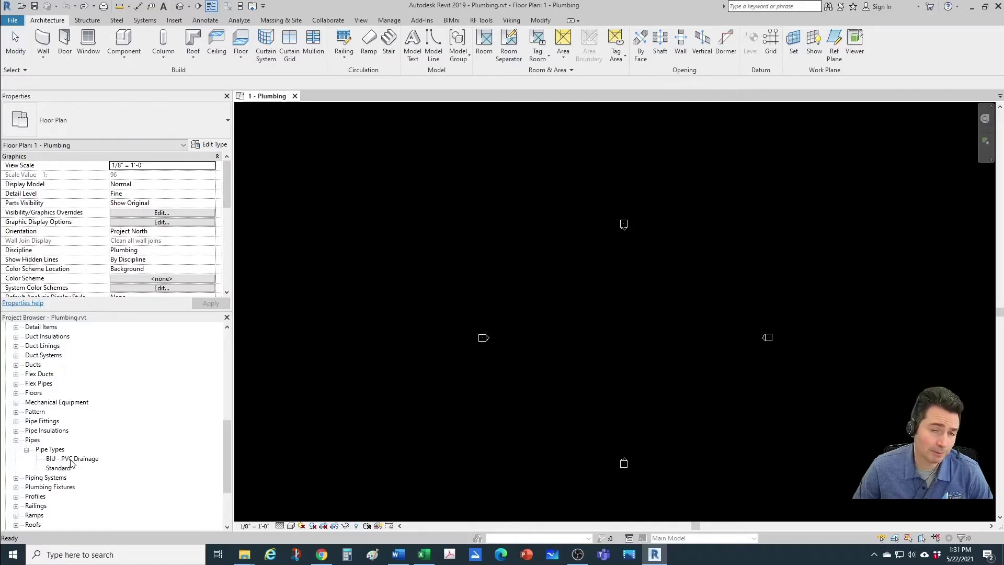
{"action": "scroll", "coordinate": [70, 458], "scroll_direction": "down", "scroll_amount": 1}
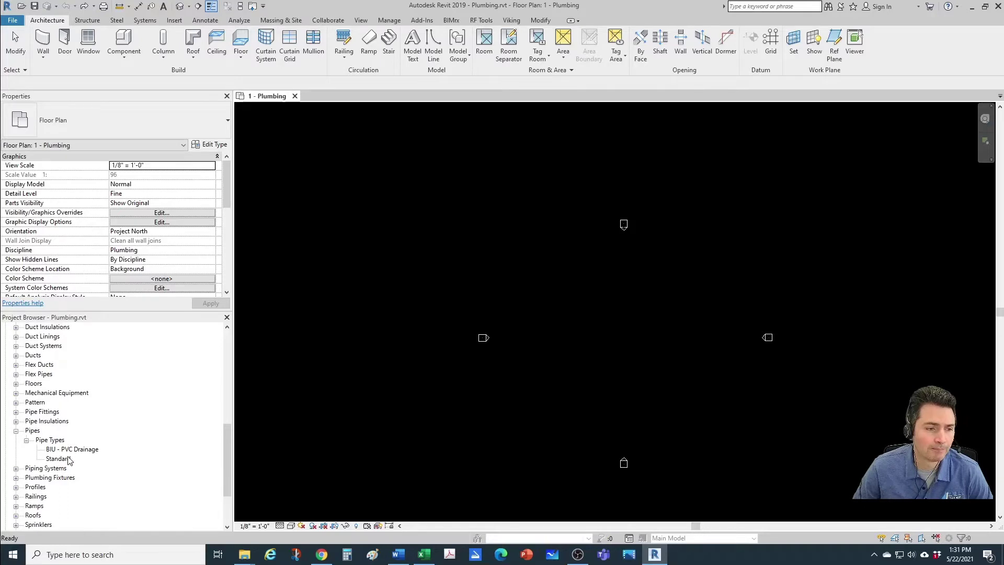
{"action": "left_click", "coordinate": [59, 458]}
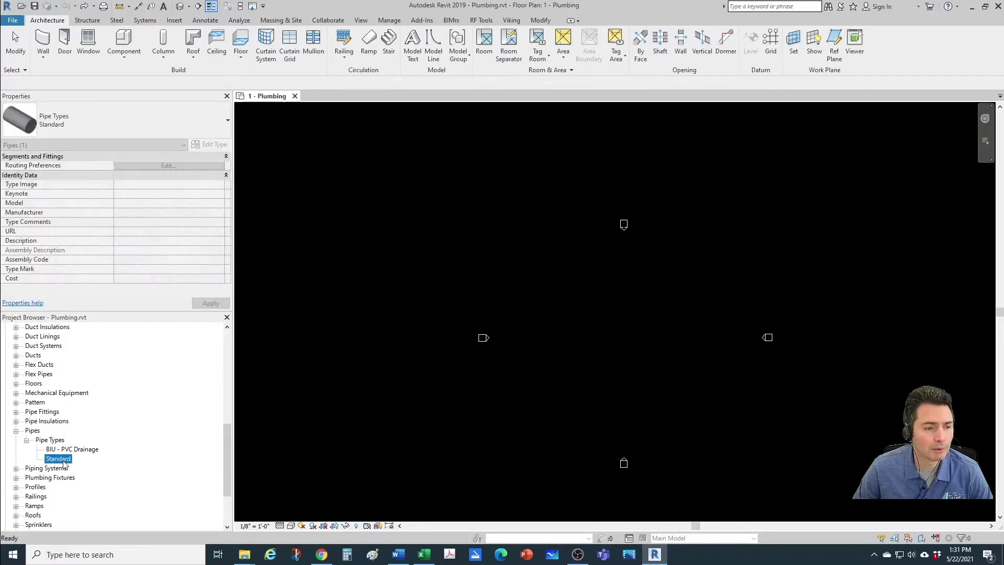
{"action": "right_click", "coordinate": [67, 461]}
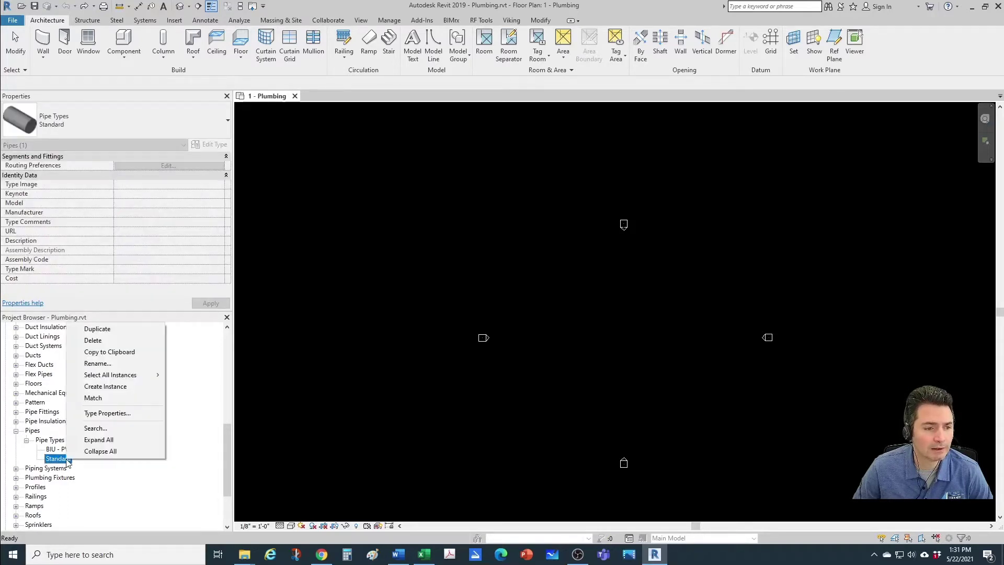
{"action": "left_click", "coordinate": [96, 329]}
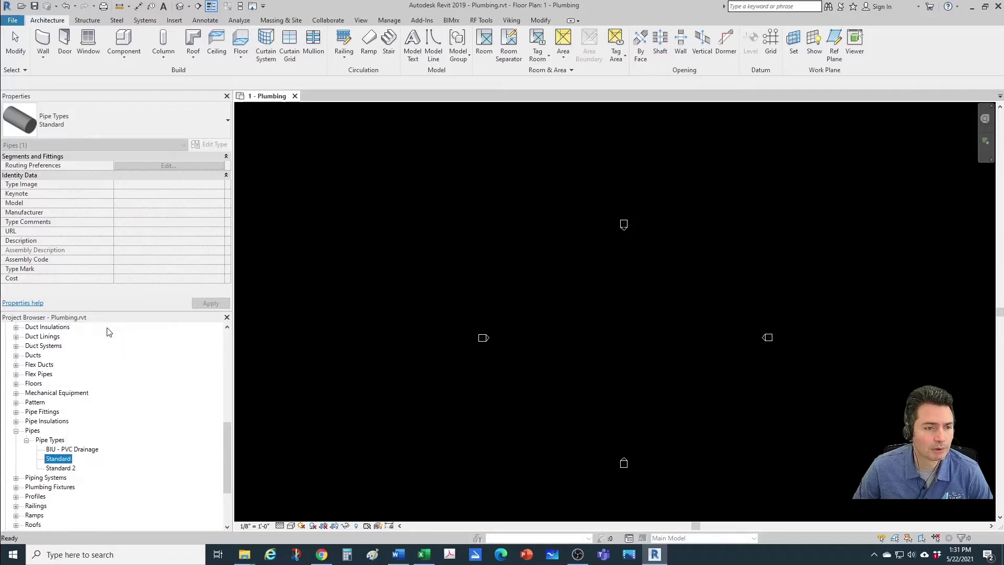
- Rename the duplicated pipe type as "Grooved and Threaded"
{"action": "right_click", "coordinate": [70, 469]}
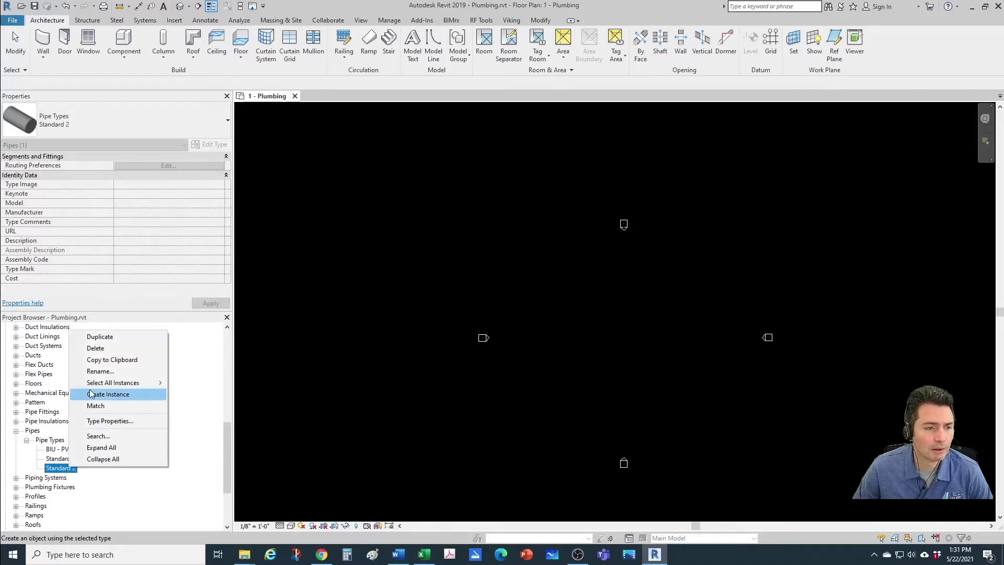
{"action": "left_click", "coordinate": [97, 372]}
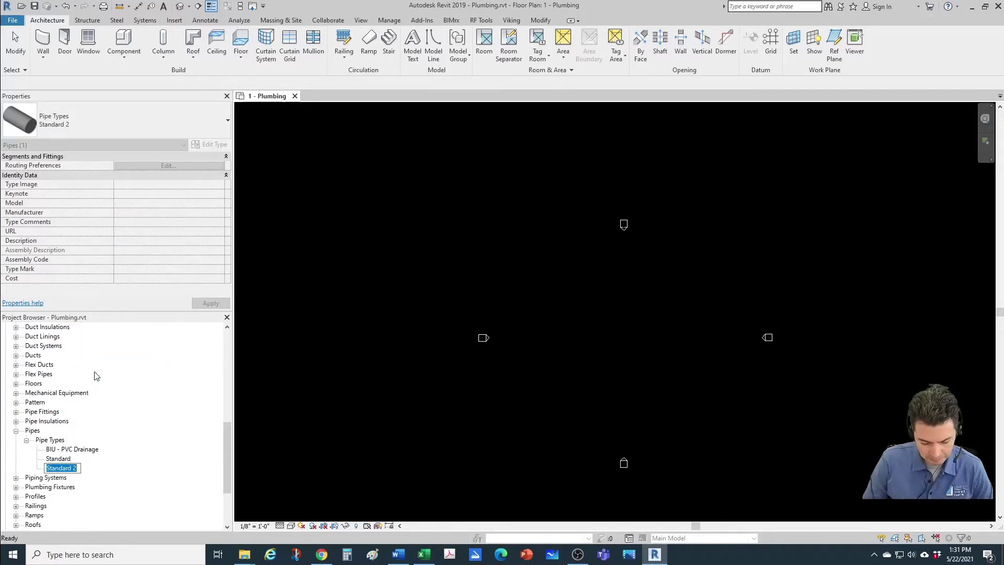
{"action": "type", "text": "Grooved and Th"}
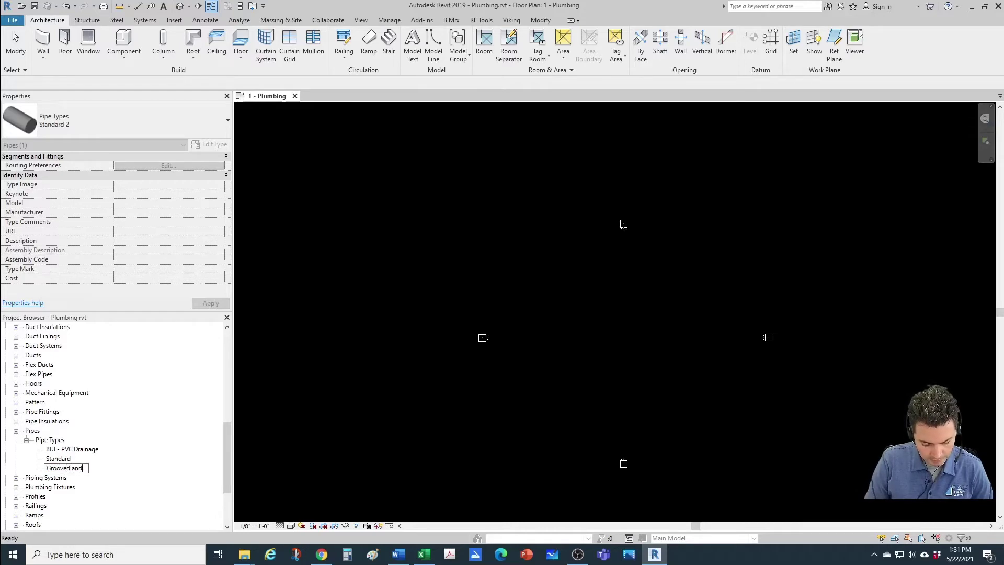
{"action": "type", "text": "readed"}
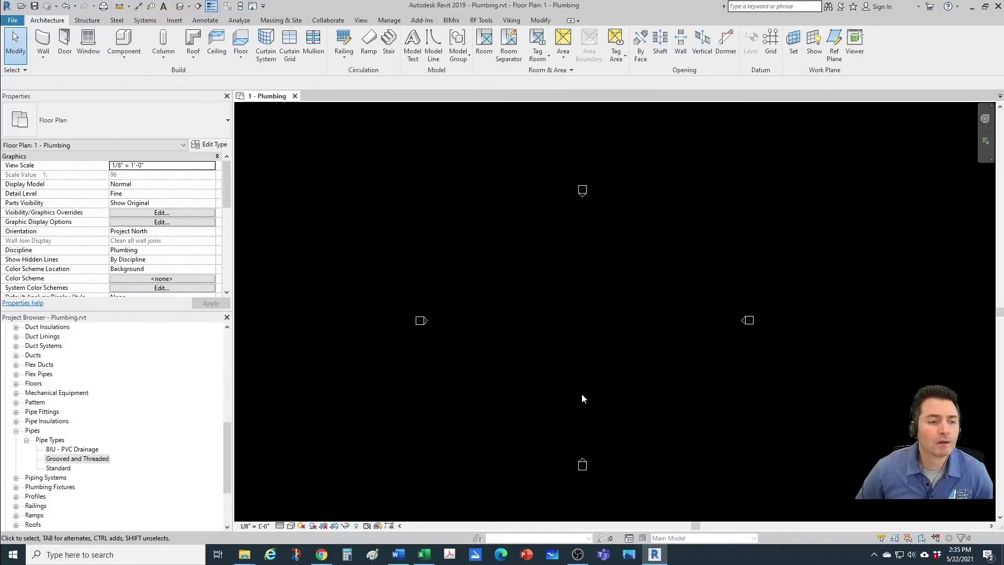
- In the routing preferences of the Grooved and Threaded pipe type, set the pipe segment to Steel, Carbon - Schedule 40
{"action": "middle_click_drag", "start_coordinate": [566, 388], "coordinate": [569, 388]}
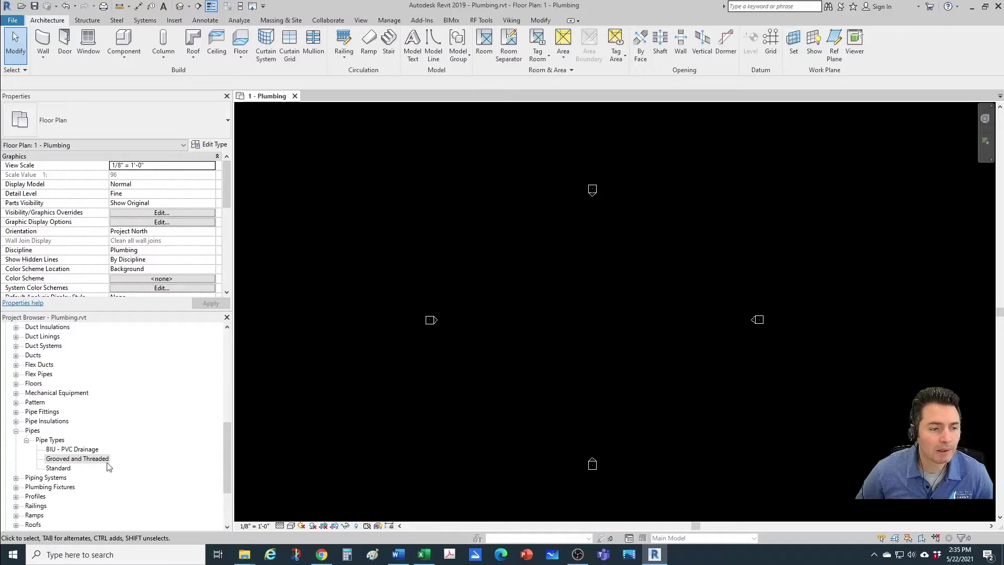
{"action": "right_click", "coordinate": [99, 460]}
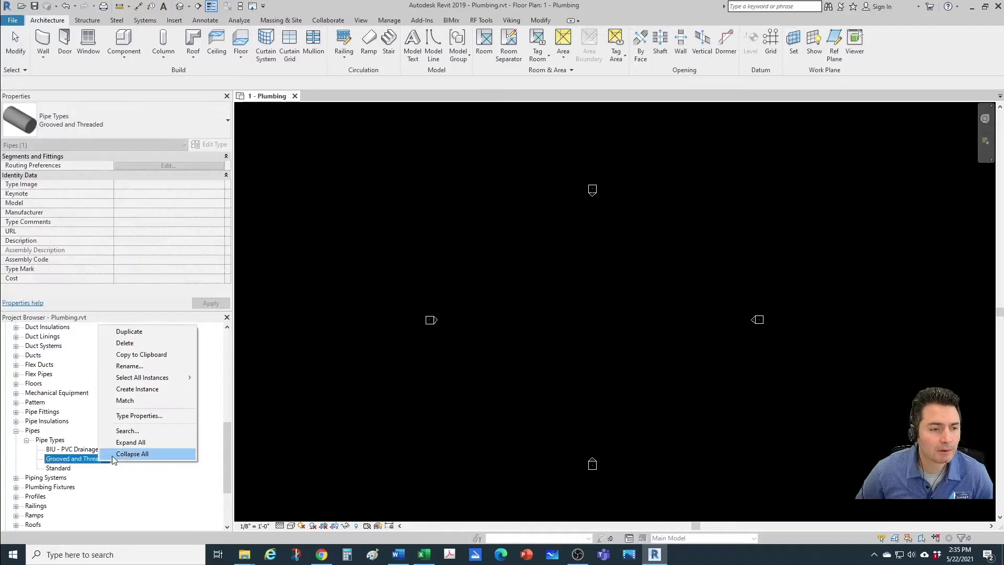
{"action": "left_click", "coordinate": [126, 418]}
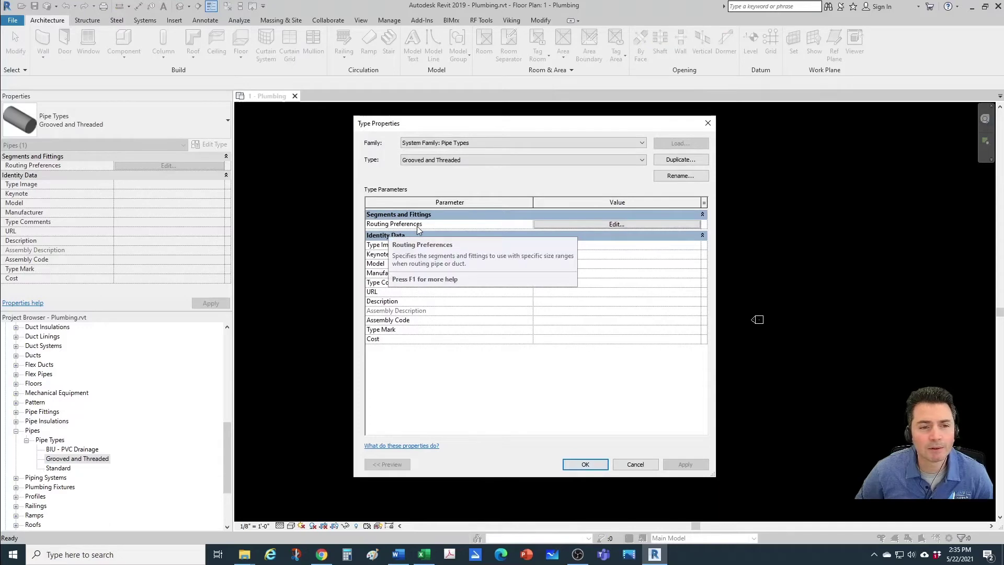
{"action": "left_click", "coordinate": [572, 222]}
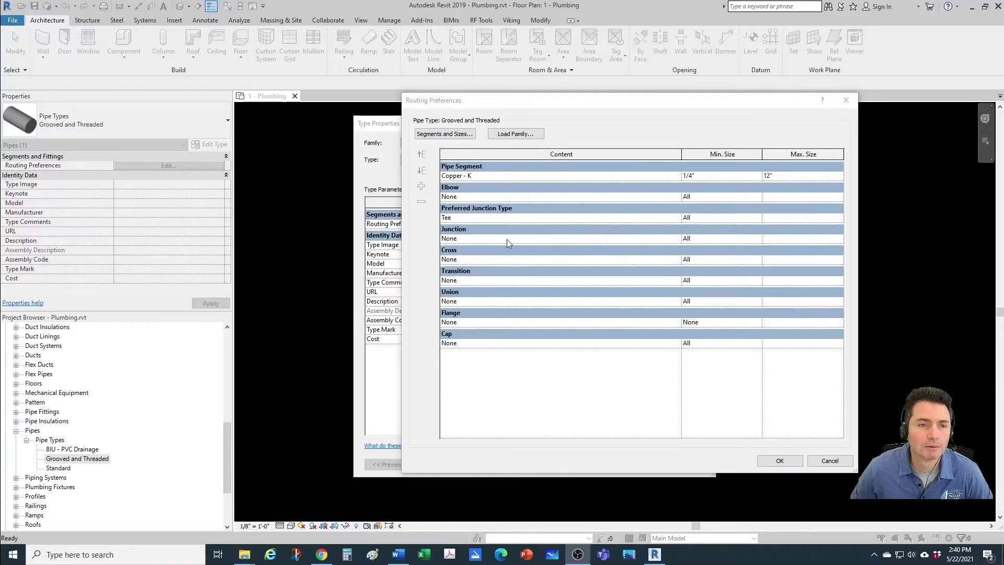
{"action": "left_click", "coordinate": [477, 177]}
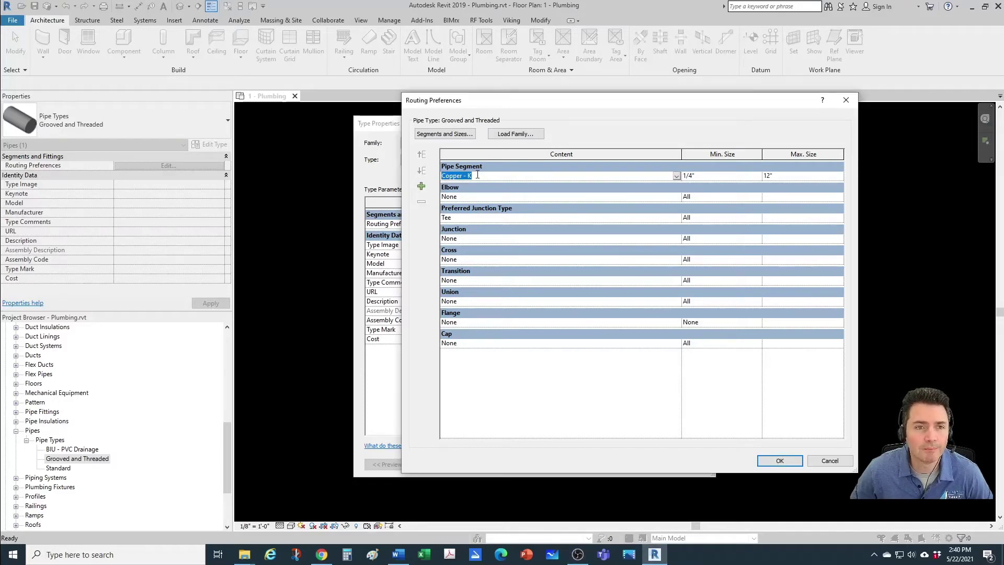
{"action": "left_click", "coordinate": [676, 176]}
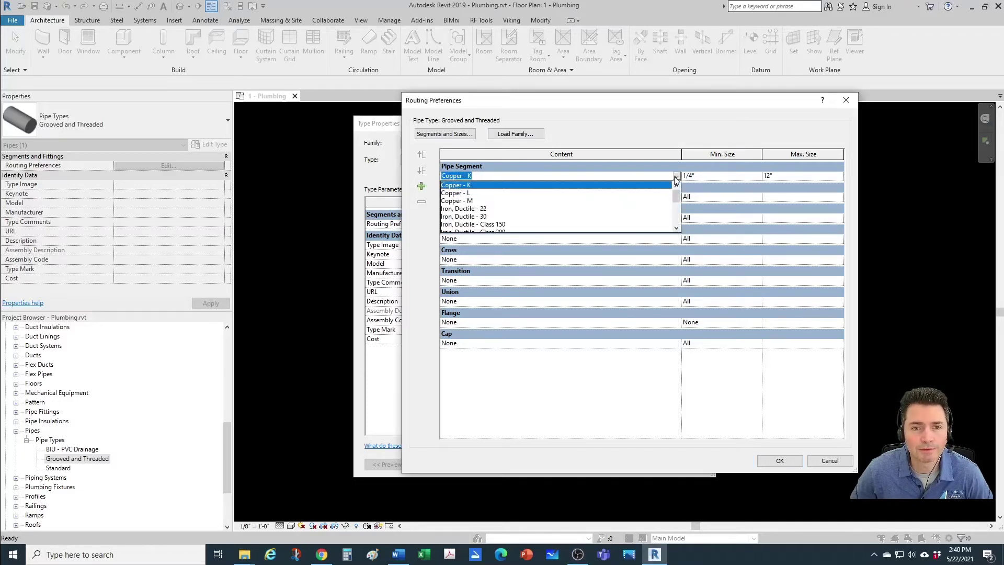
{"action": "type", "text": "Stainless Steel - 10S"}
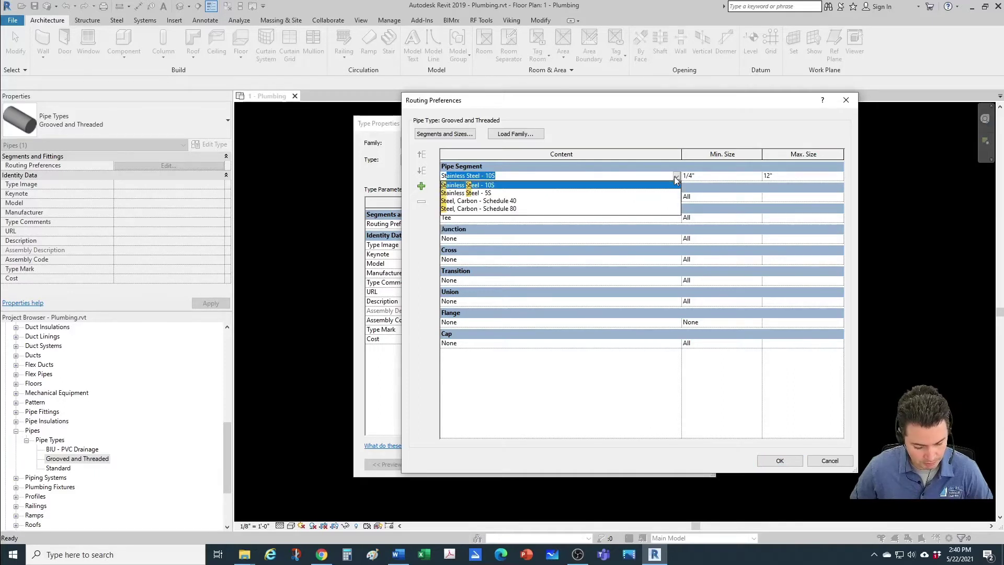
{"action": "left_click", "coordinate": [506, 201]}
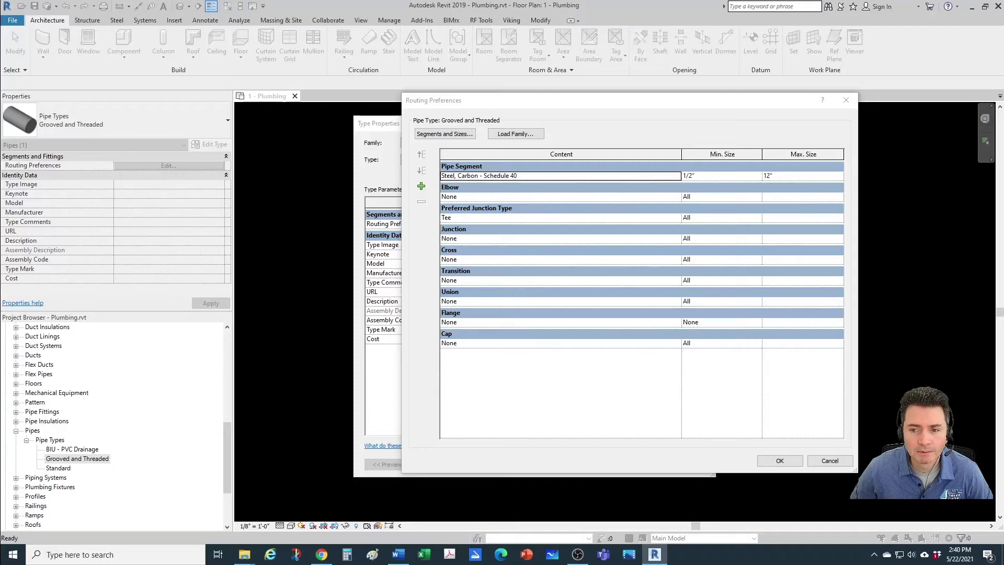
{"action": "left_click", "coordinate": [322, 554]}
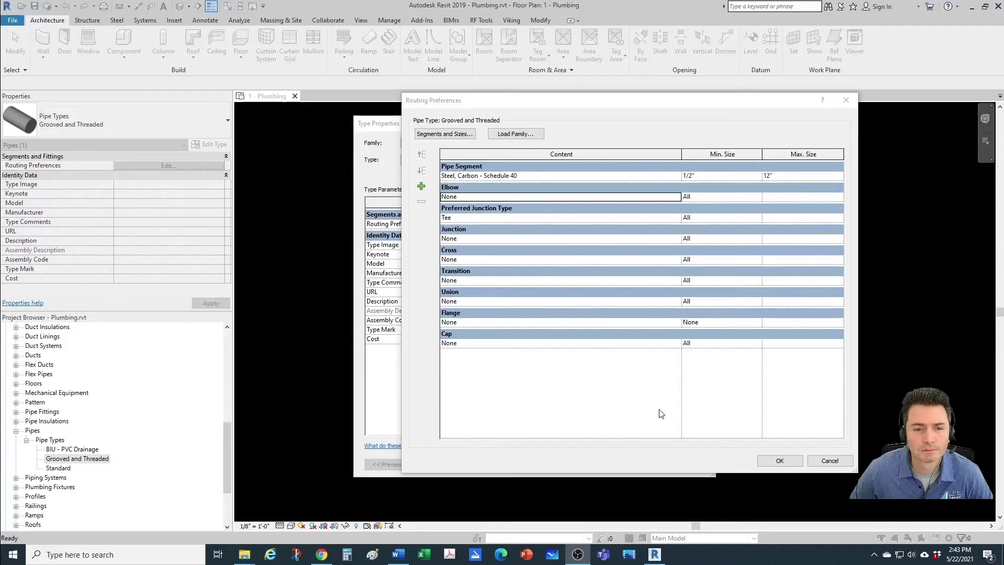
{"action": "left_click", "coordinate": [661, 391]}
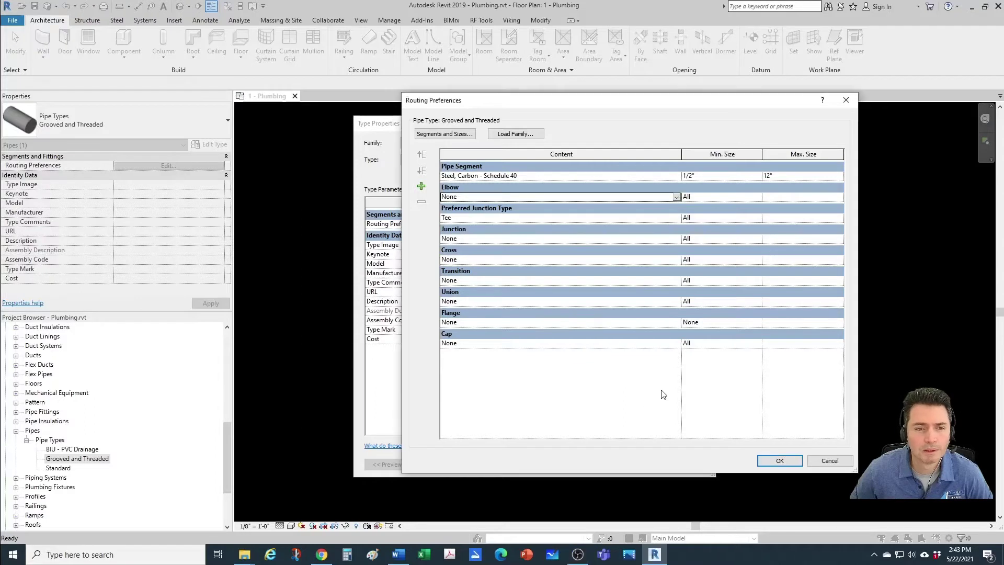
- Browse the family library for loadable fittings in the Pipe, Fittings, Malleable Iron, Class 150, Threaded folder
{"action": "left_click", "coordinate": [676, 198]}
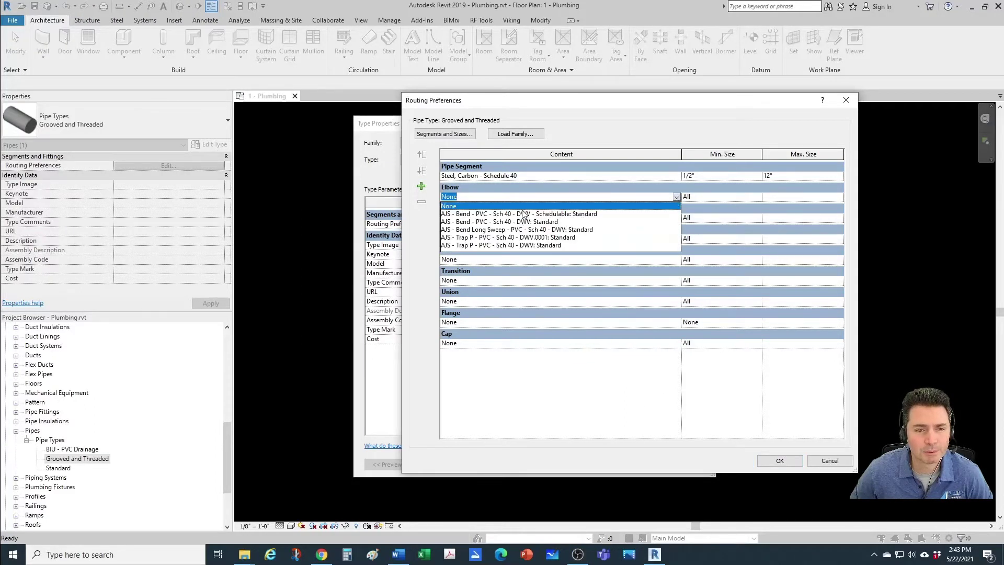
{"action": "left_click", "coordinate": [600, 143]}
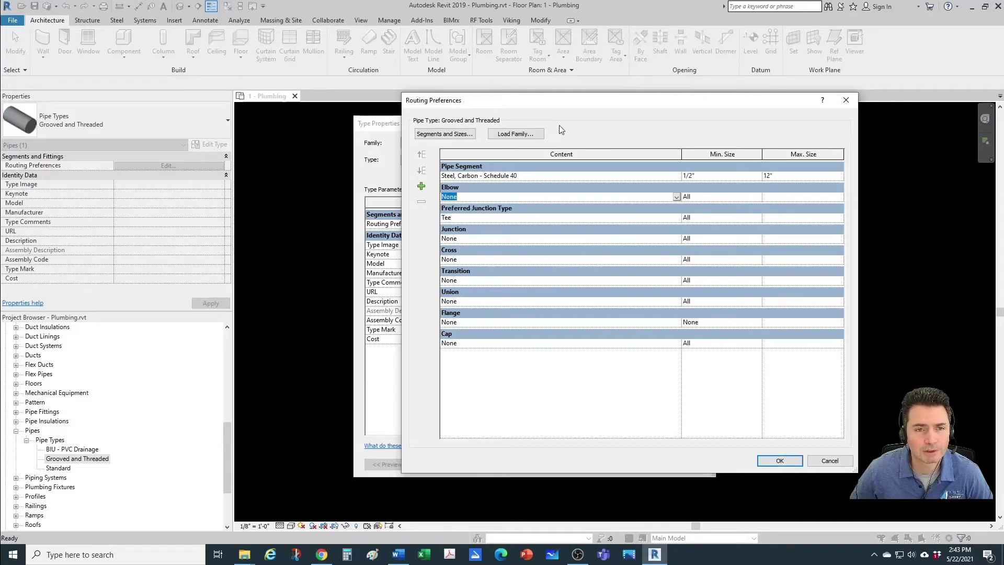
{"action": "left_click", "coordinate": [524, 137]}
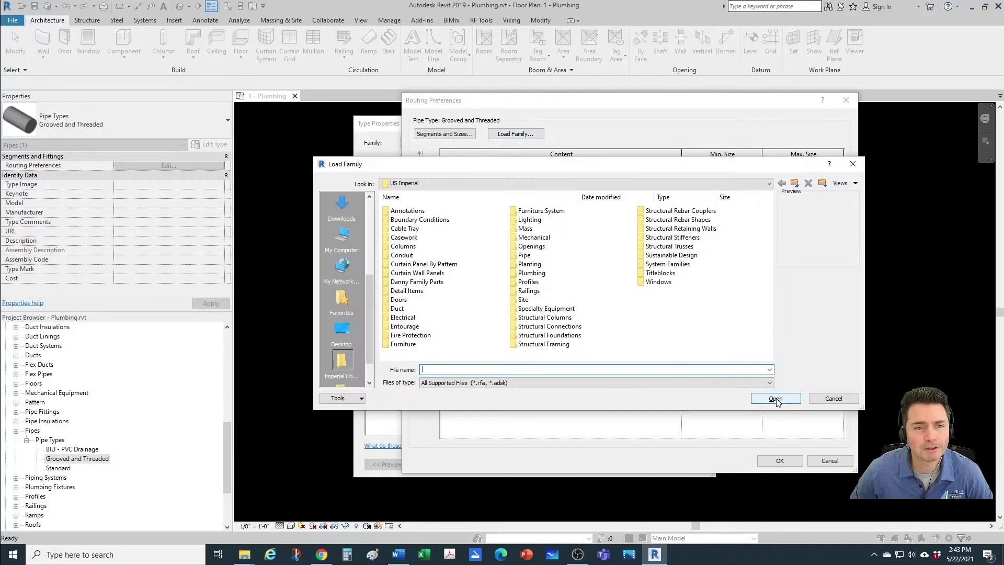
{"action": "double_click", "coordinate": [523, 256]}
{"action": "double_click", "coordinate": [405, 239]}
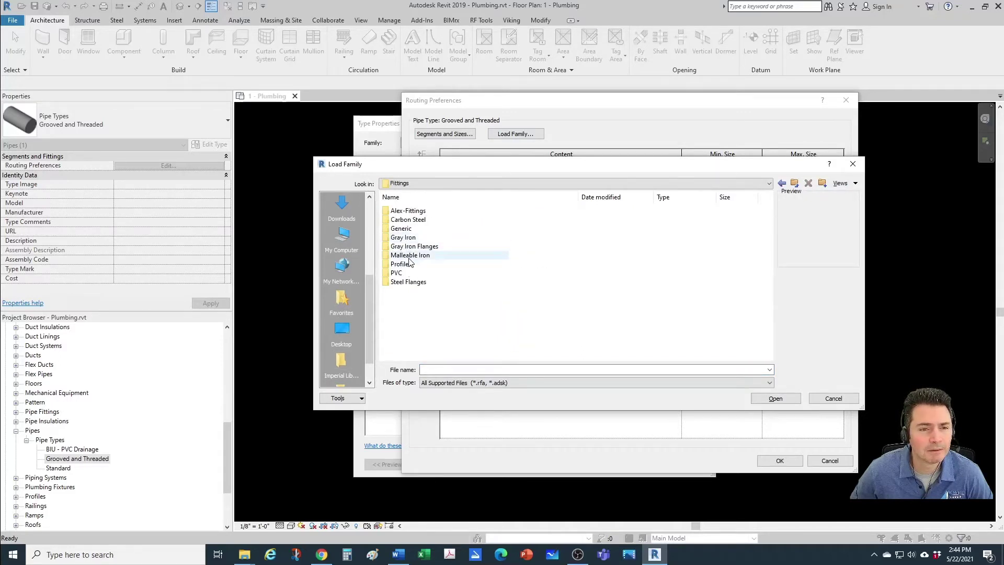
{"action": "double_click", "coordinate": [411, 256]}
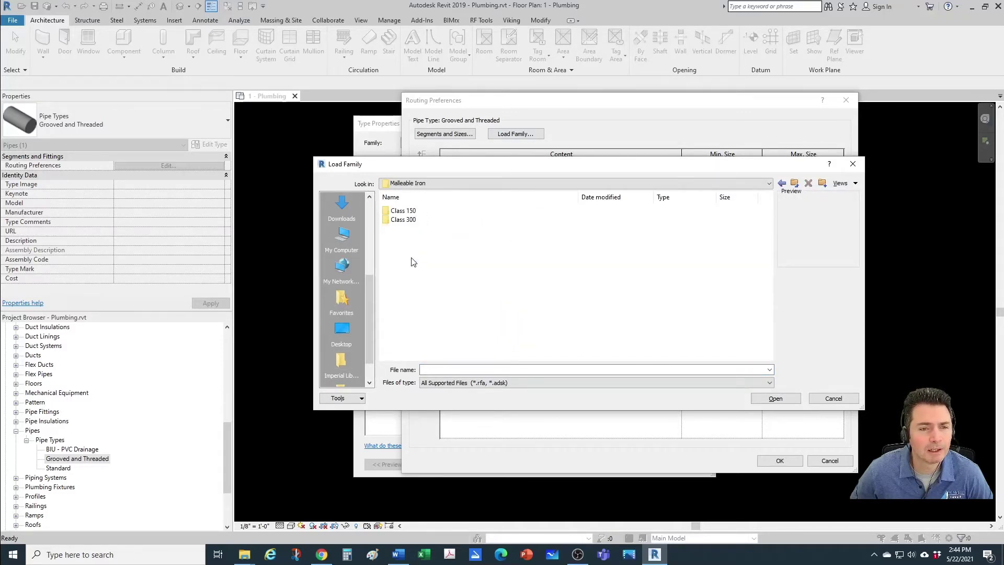
{"action": "double_click", "coordinate": [411, 211]}
{"action": "double_click", "coordinate": [403, 211]}
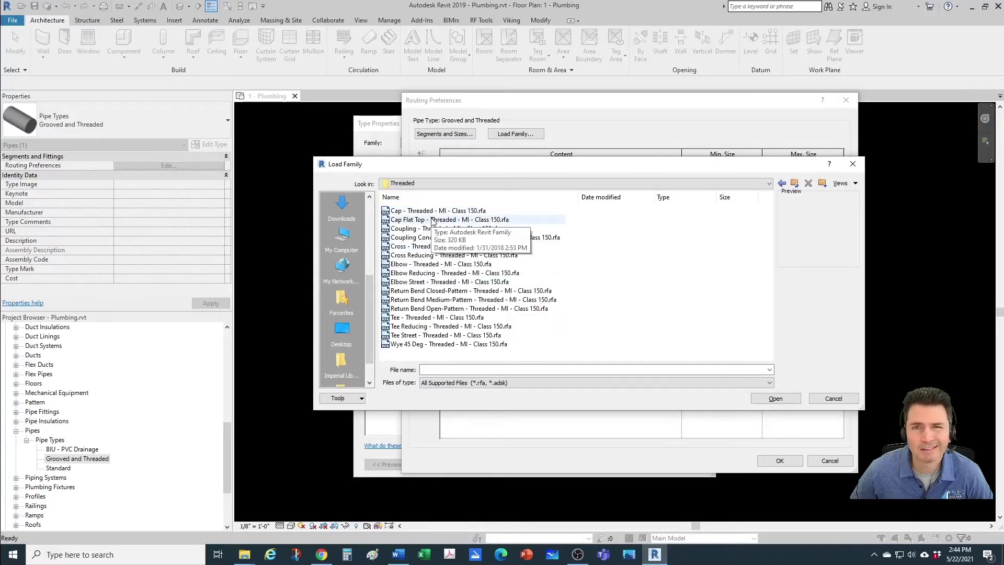
- Load the threaded Class 150 families for the cap, coupling, cross, reducing cross, elbow, reducing elbow, tee and reducing tee
{"action": "left_click", "coordinate": [423, 211]}
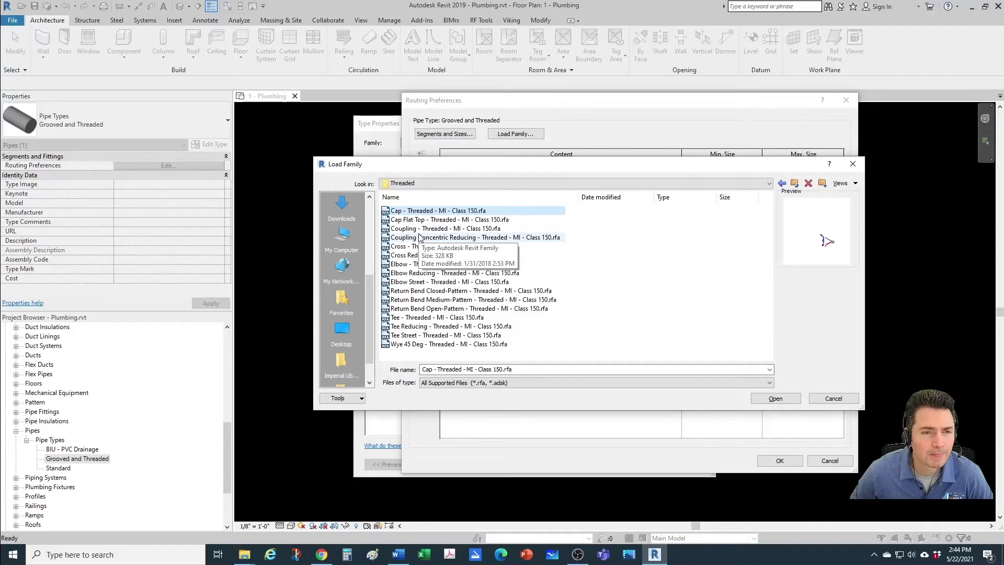
{"action": "left_click", "coordinate": [421, 228]}
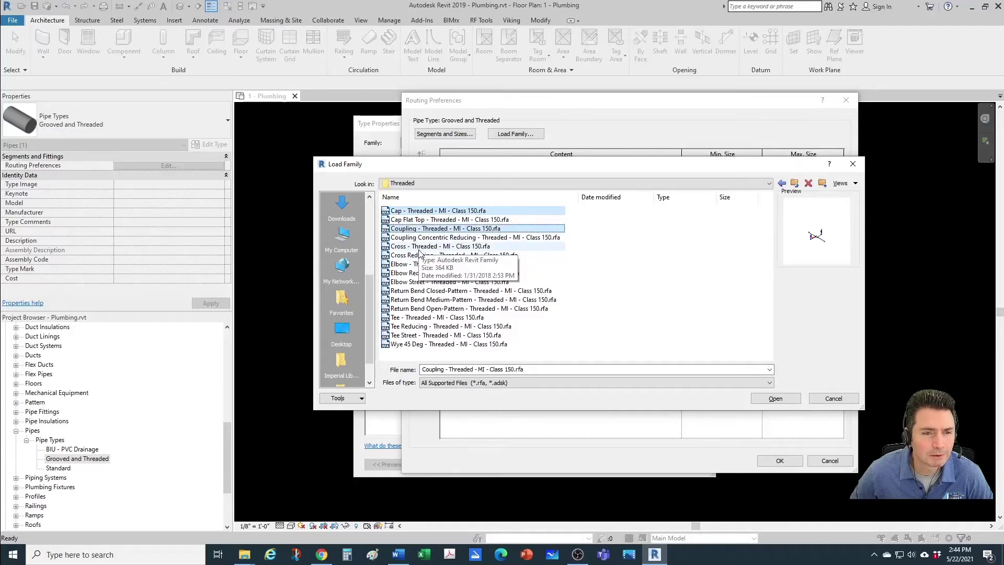
{"action": "left_click", "coordinate": [421, 247], "text": "ctrl"}
{"action": "left_click", "coordinate": [423, 256], "text": "ctrl"}
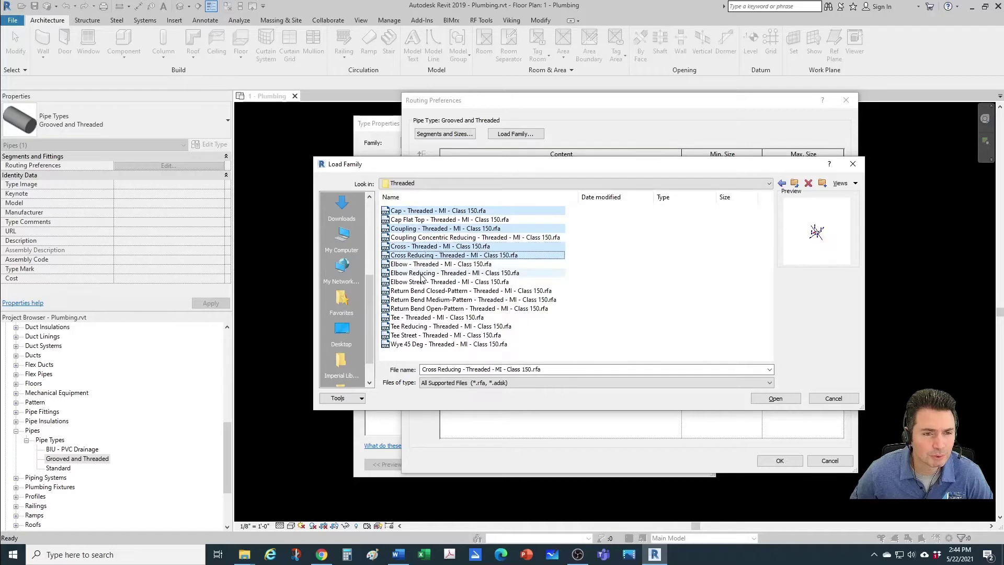
{"action": "left_click", "coordinate": [423, 265], "text": "ctrl"}
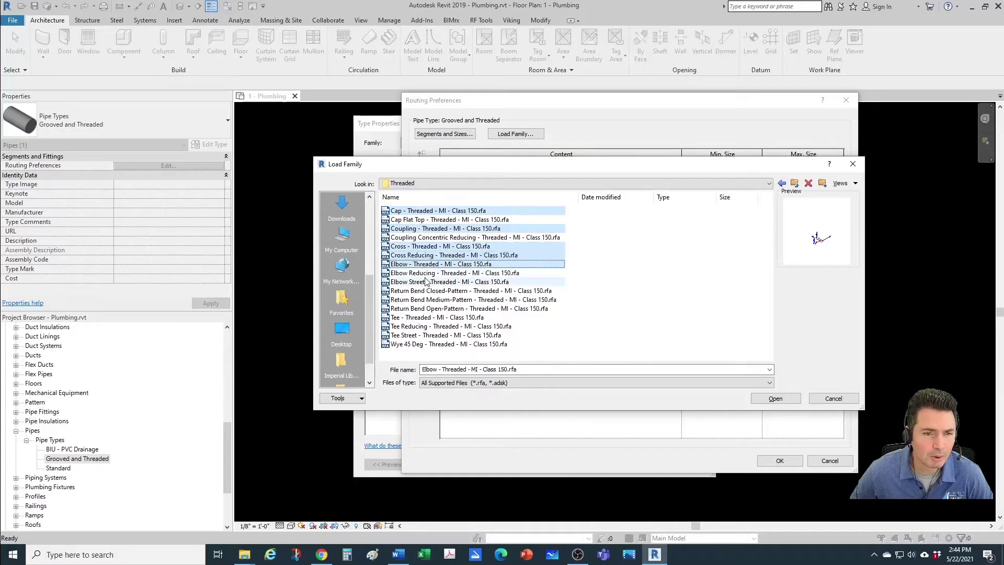
{"action": "left_click", "coordinate": [426, 273], "text": "ctrl"}
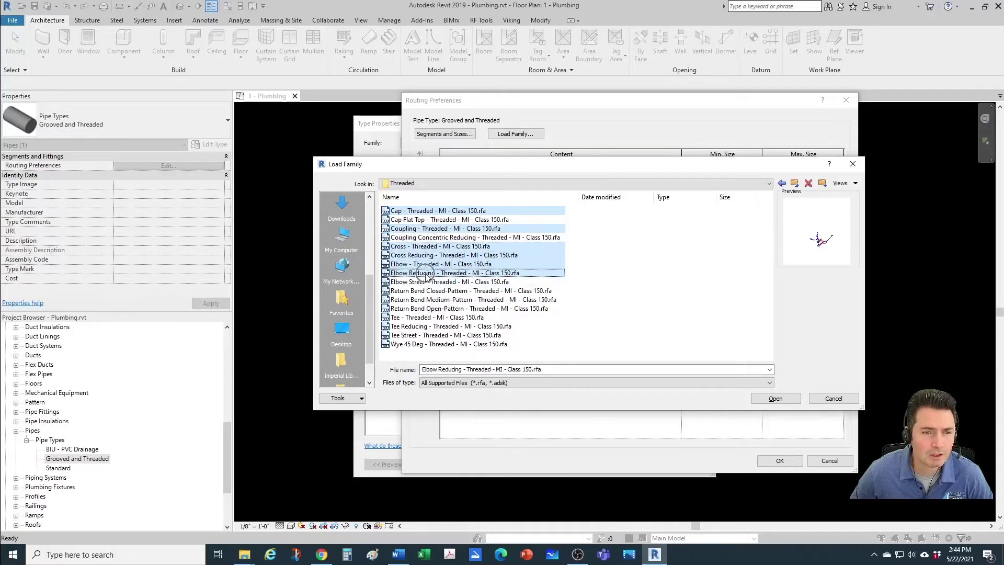
{"action": "left_click", "coordinate": [428, 318], "text": "ctrl"}
{"action": "left_click", "coordinate": [426, 326], "text": "ctrl"}
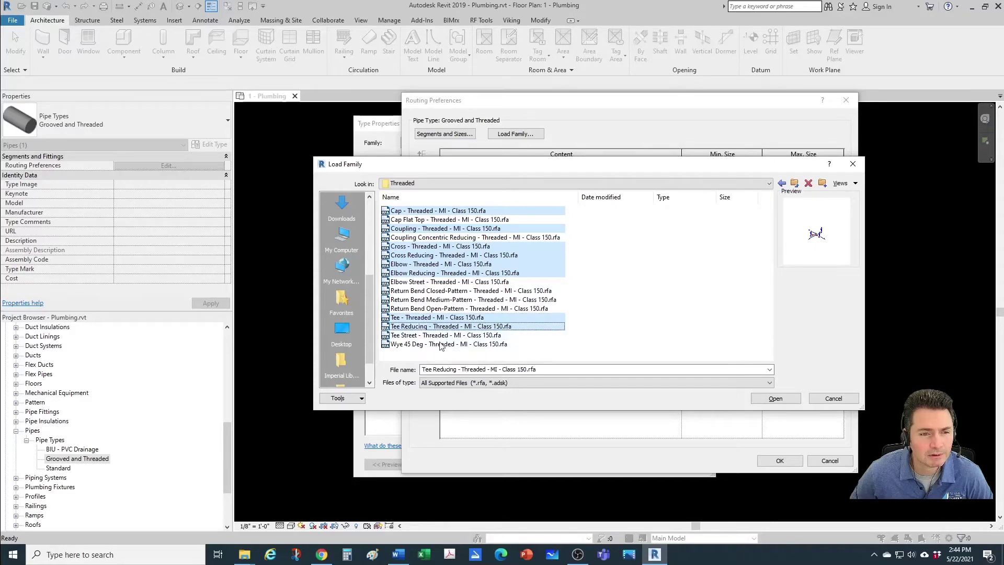
{"action": "left_click", "coordinate": [775, 399]}
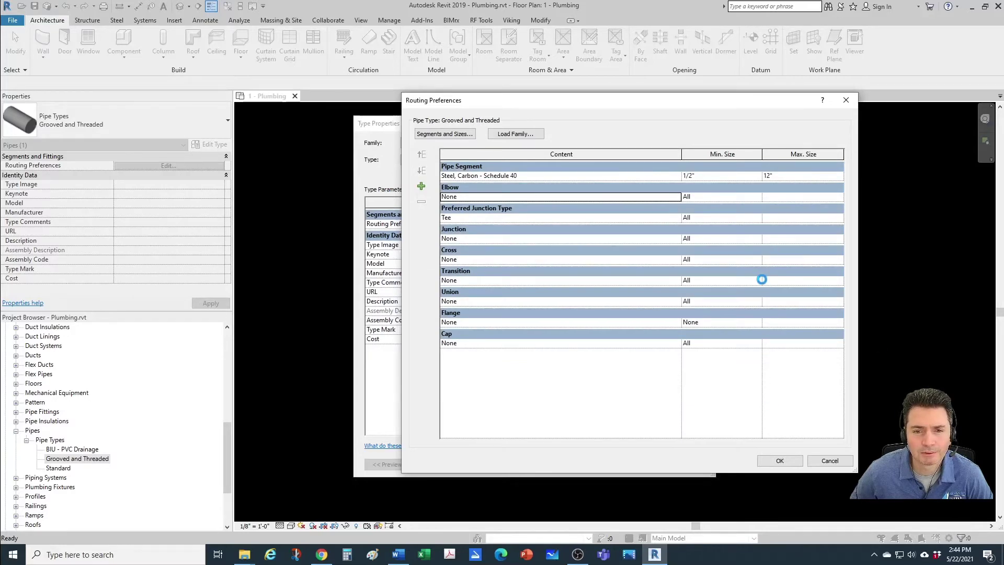
- Set the elbow in the routing preferences to Elbow Reducing - Threaded - MI - Class 150: Standard
{"action": "left_click", "coordinate": [663, 393]}
{"action": "left_click", "coordinate": [639, 197]}
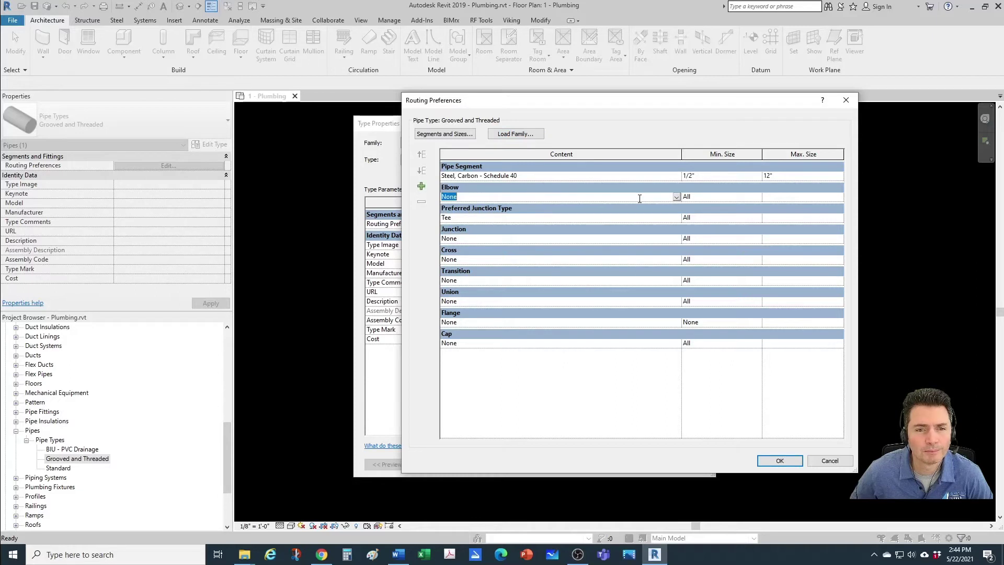
{"action": "left_click", "coordinate": [677, 197]}
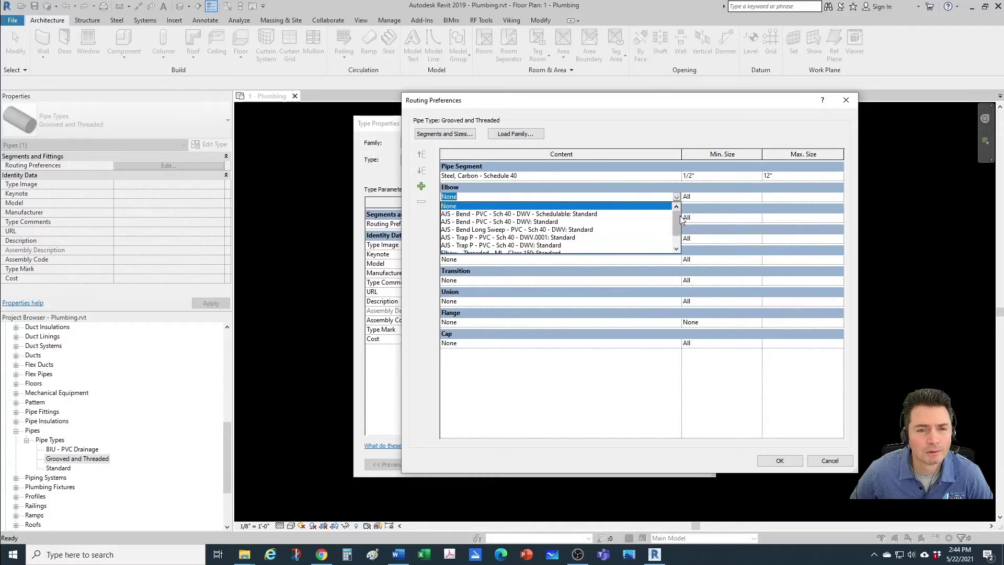
{"action": "scroll", "coordinate": [677, 225], "scroll_direction": "down", "scroll_amount": 1}
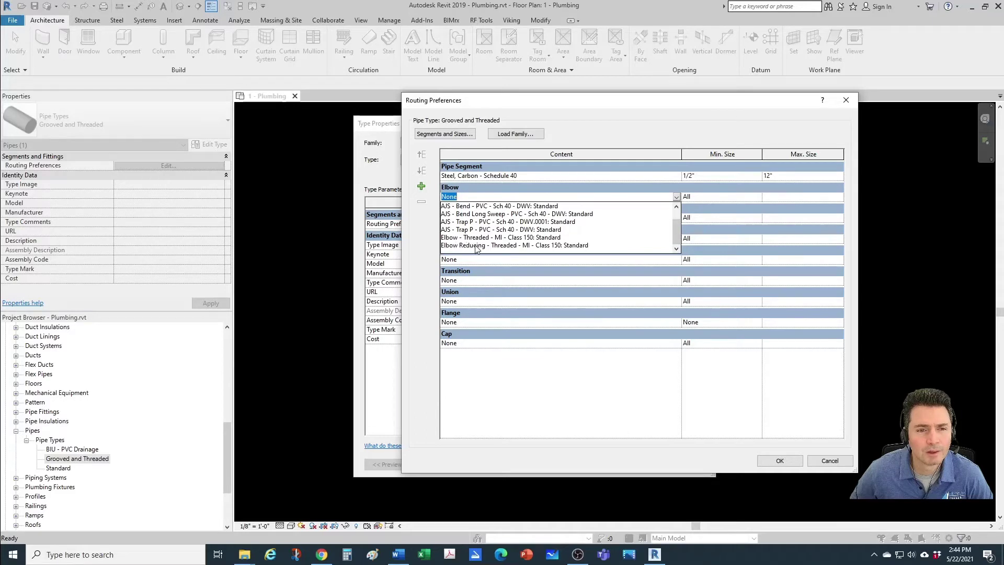
{"action": "left_click", "coordinate": [500, 245]}
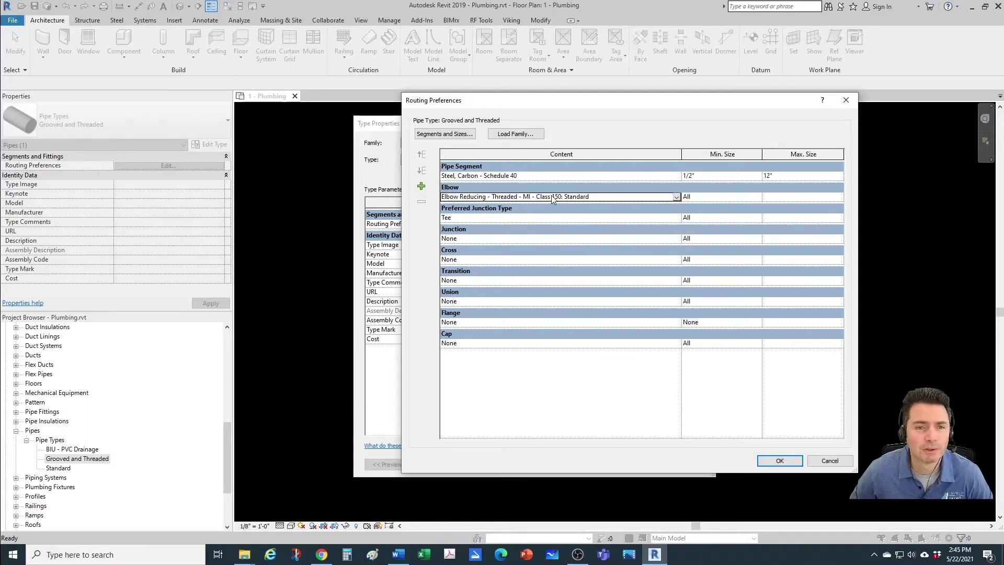
- Set the junction to Tee Reducing and the cross to Cross Reducing, both Threaded - MI - Class 150: Standard
{"action": "left_click", "coordinate": [465, 219]}
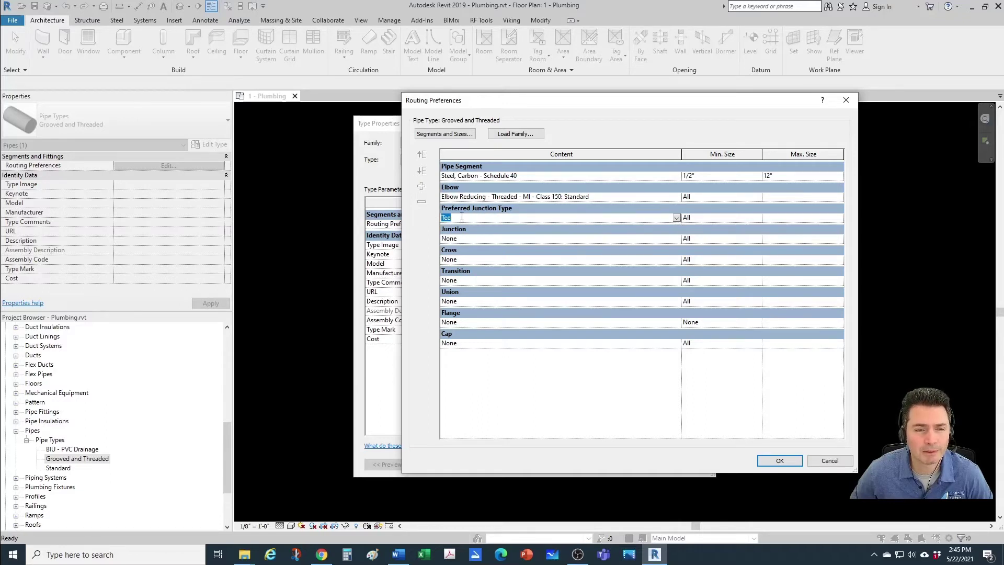
{"action": "left_click", "coordinate": [489, 239]}
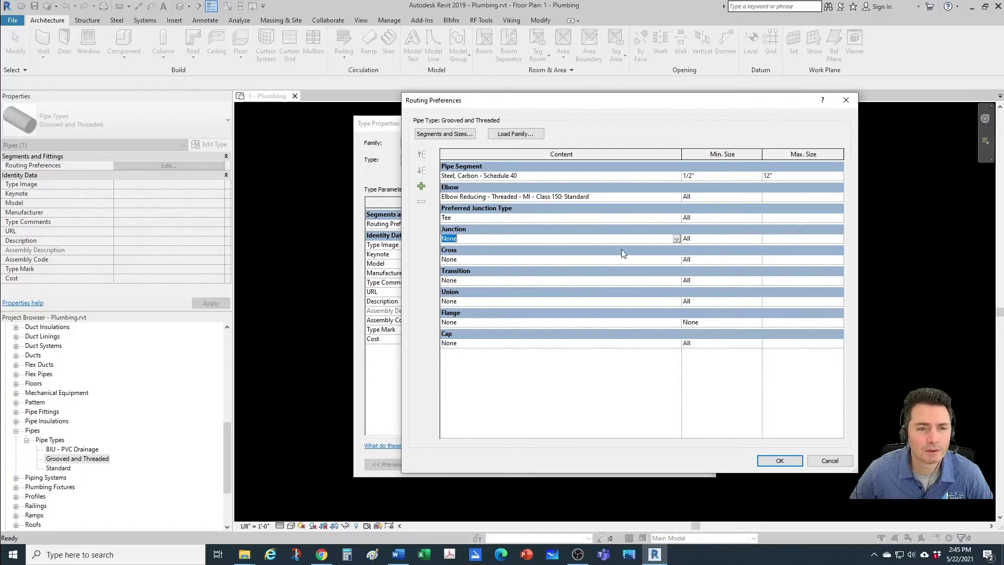
{"action": "left_click", "coordinate": [676, 239]}
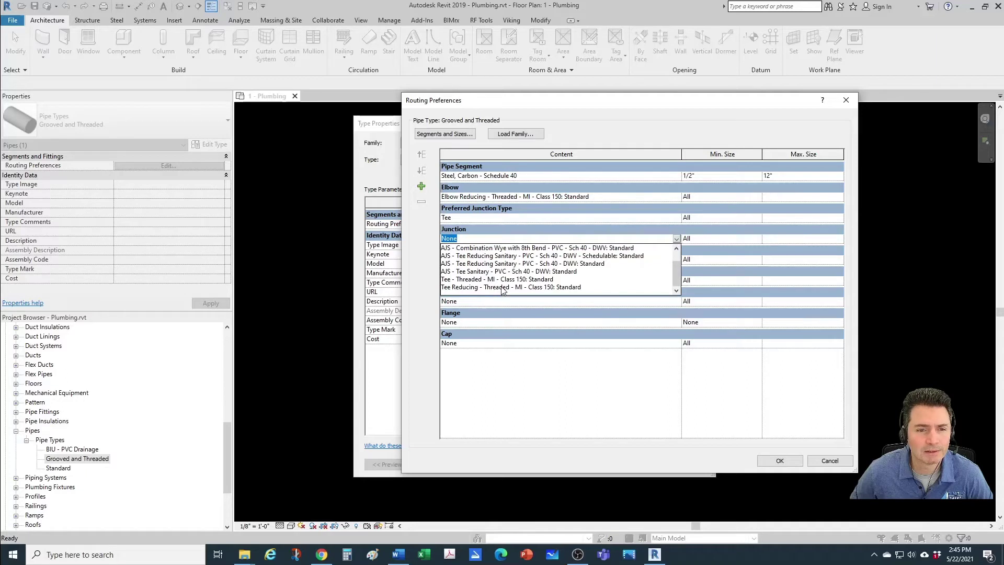
{"action": "left_click", "coordinate": [502, 287]}
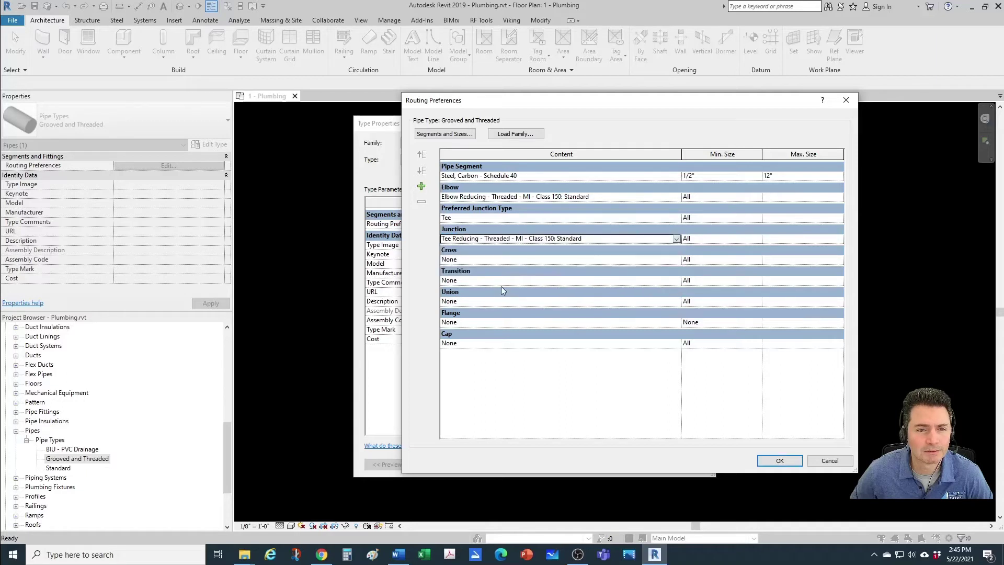
{"action": "left_click", "coordinate": [591, 260]}
{"action": "left_click", "coordinate": [675, 261]}
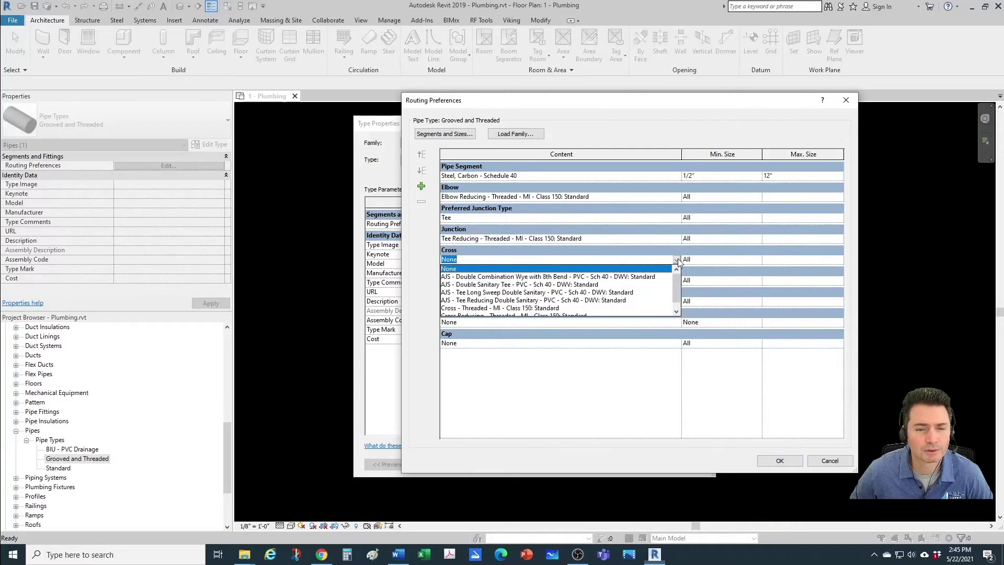
{"action": "scroll", "coordinate": [582, 302], "scroll_direction": "down", "scroll_amount": 2}
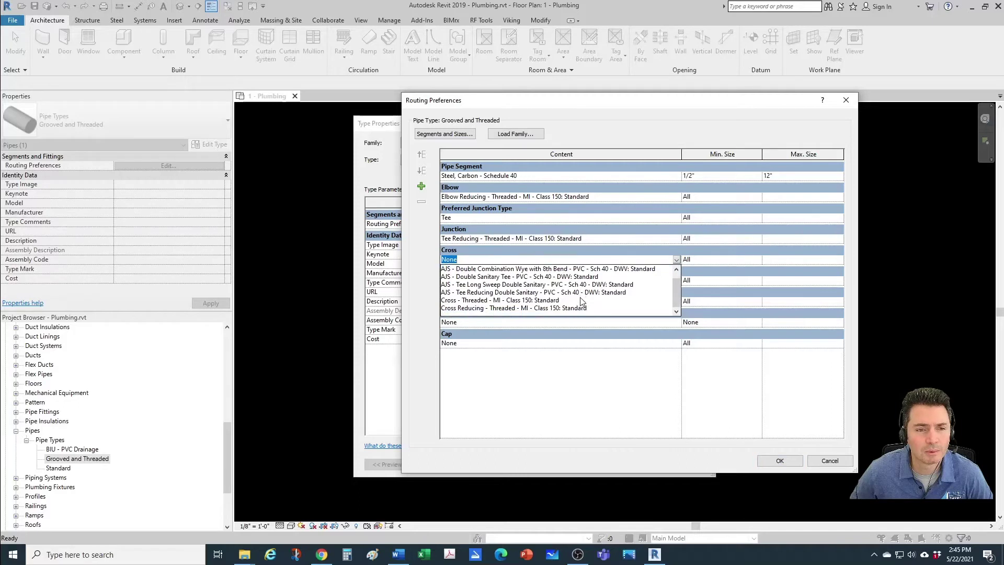
{"action": "left_click", "coordinate": [488, 309]}
- Set the transition to Coupling Concentric Reducing and the union to Coupling, both Threaded - MI - Class 150: Standard
{"action": "left_click", "coordinate": [473, 280]}
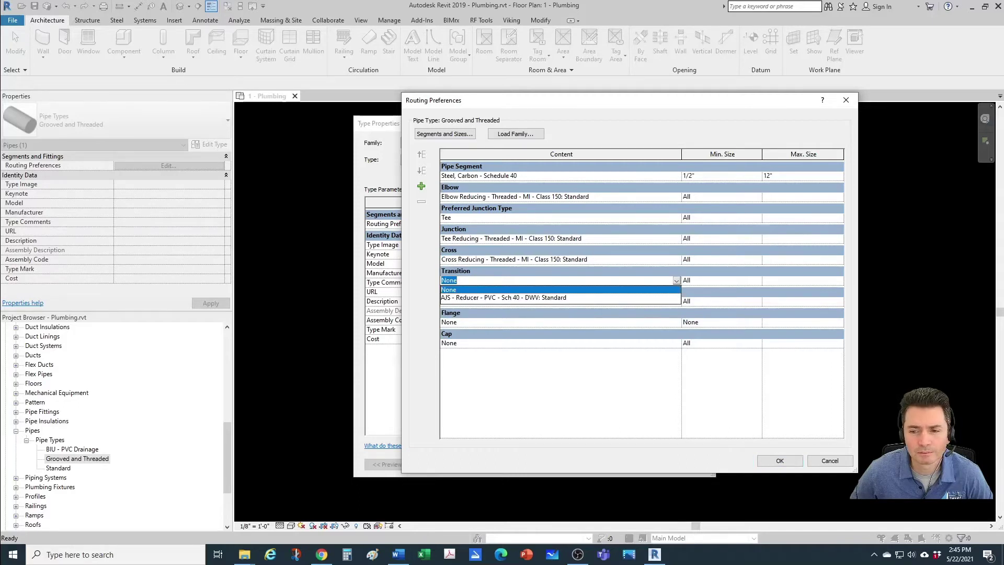
{"action": "left_click", "coordinate": [640, 282]}
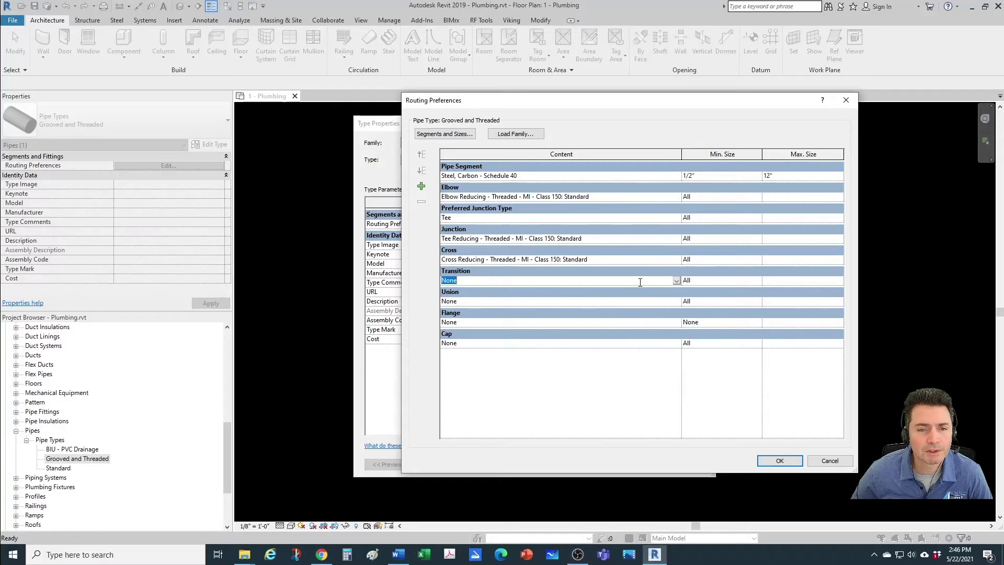
{"action": "left_click", "coordinate": [676, 281]}
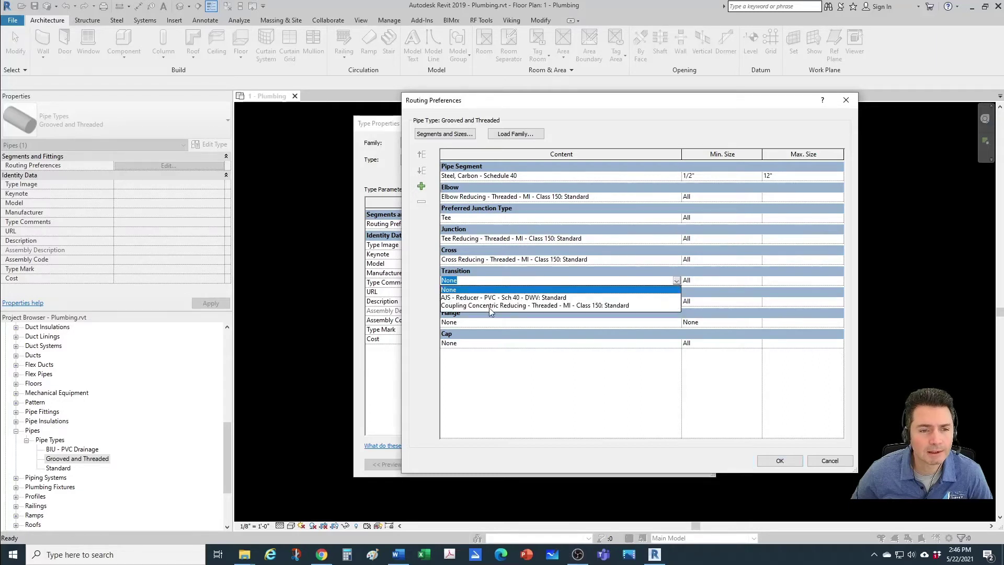
{"action": "left_click", "coordinate": [486, 305]}
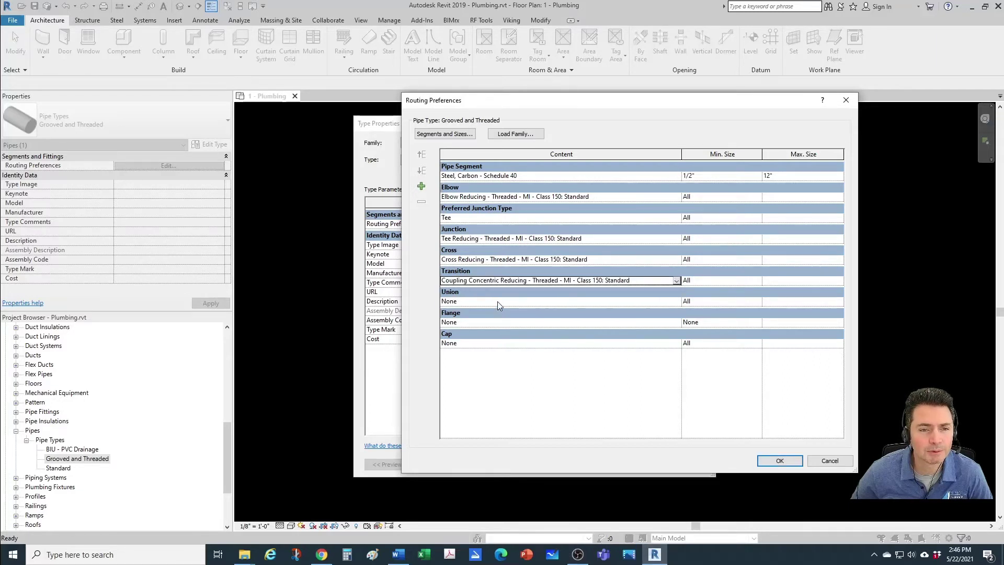
{"action": "left_click", "coordinate": [494, 302]}
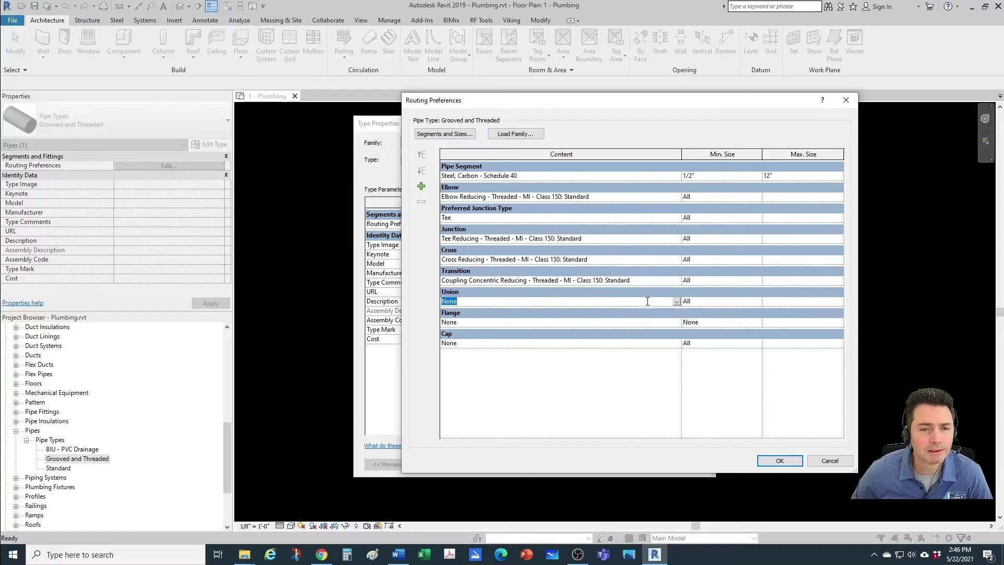
{"action": "left_click", "coordinate": [676, 302]}
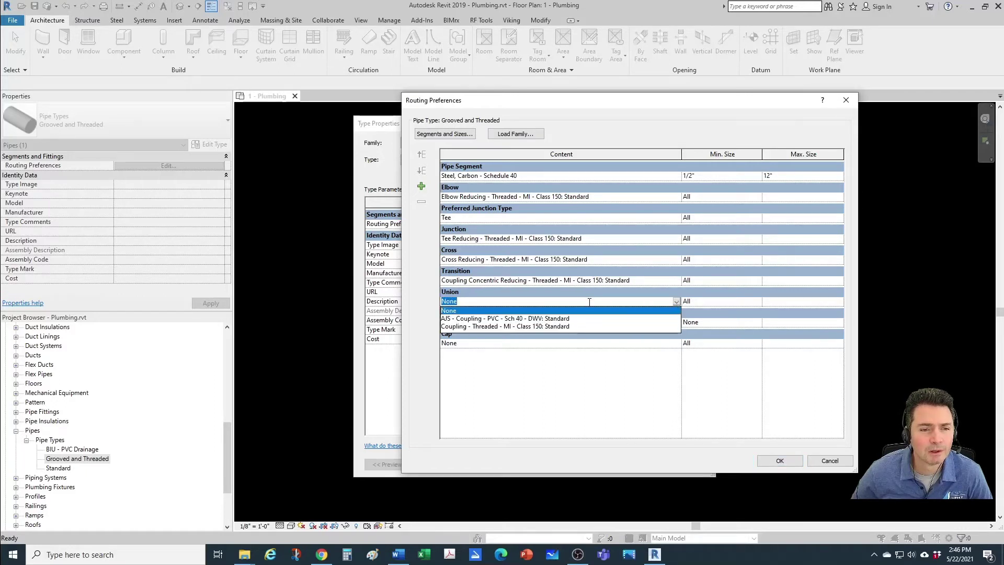
{"action": "left_click", "coordinate": [481, 327]}
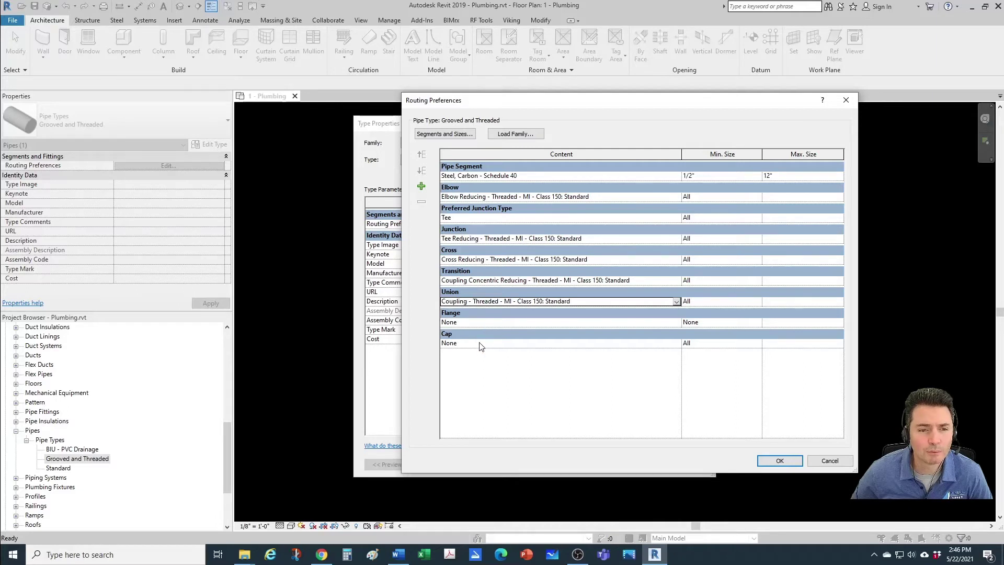
- Set the cap to Cap - Threaded - MI - Class 150: Standard and accept the routing preferences and type properties
{"action": "left_click", "coordinate": [669, 343]}
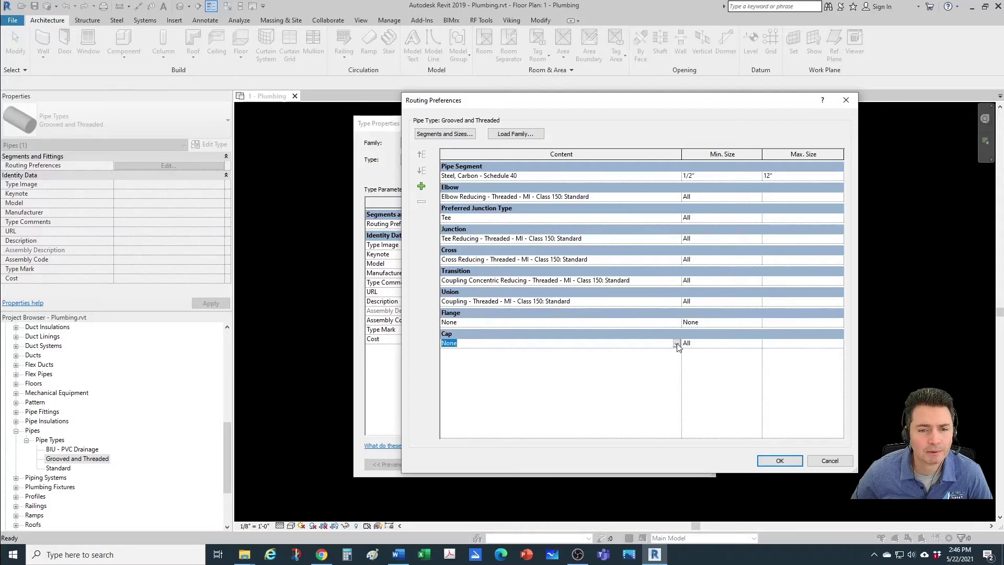
{"action": "left_click", "coordinate": [676, 343]}
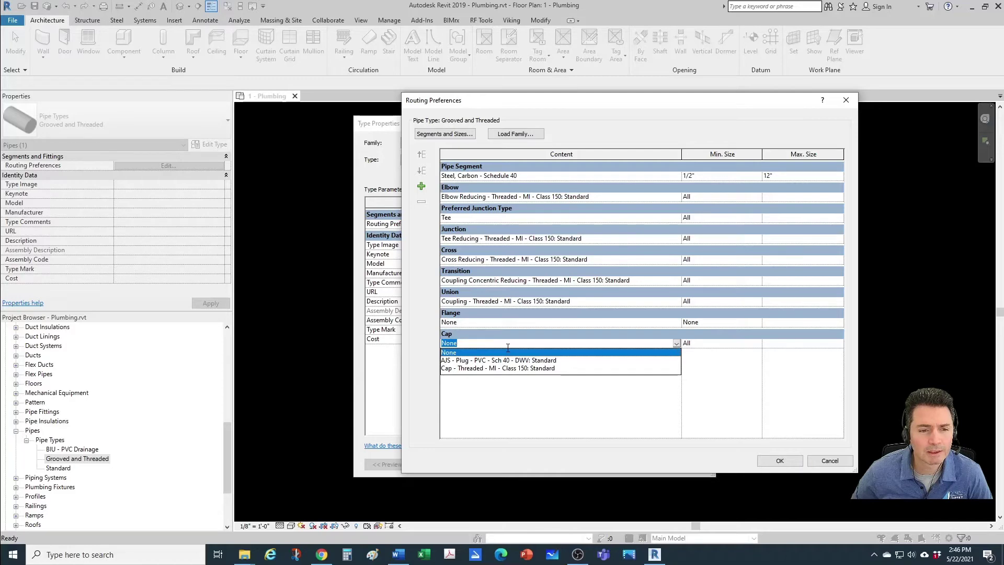
{"action": "left_click", "coordinate": [483, 368]}
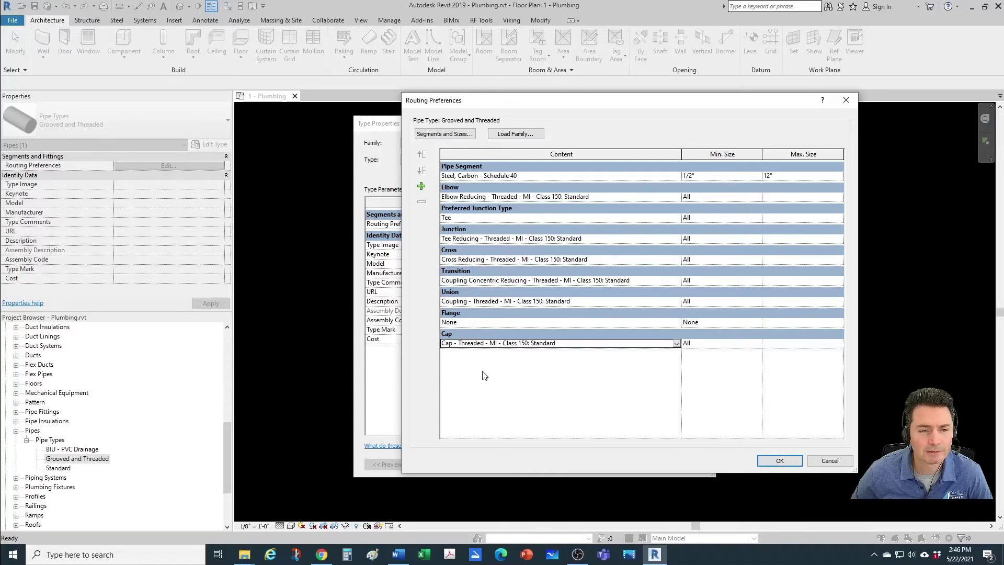
{"action": "left_click", "coordinate": [780, 461]}
{"action": "left_click", "coordinate": [585, 464]}
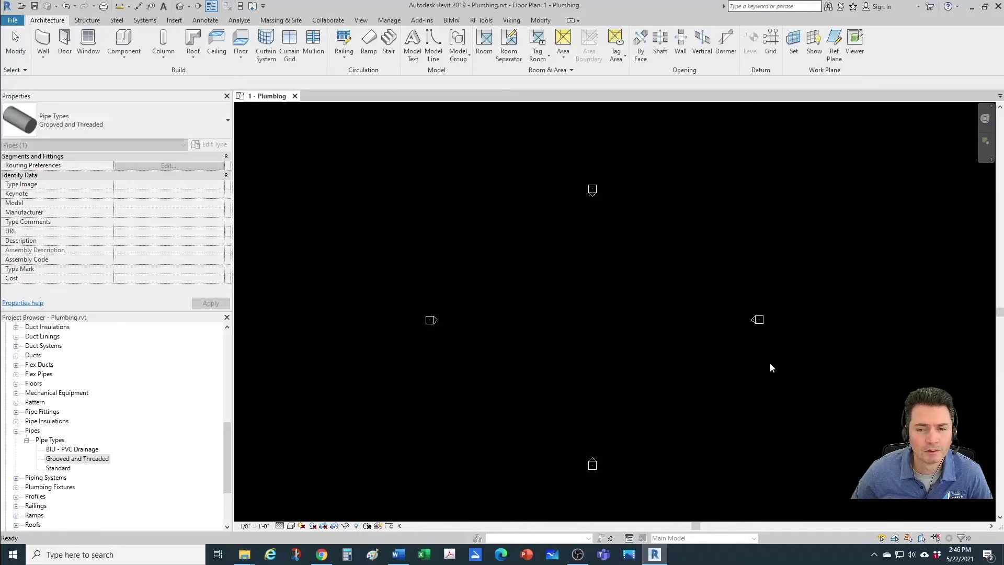
{"action": "left_click", "coordinate": [575, 300]}
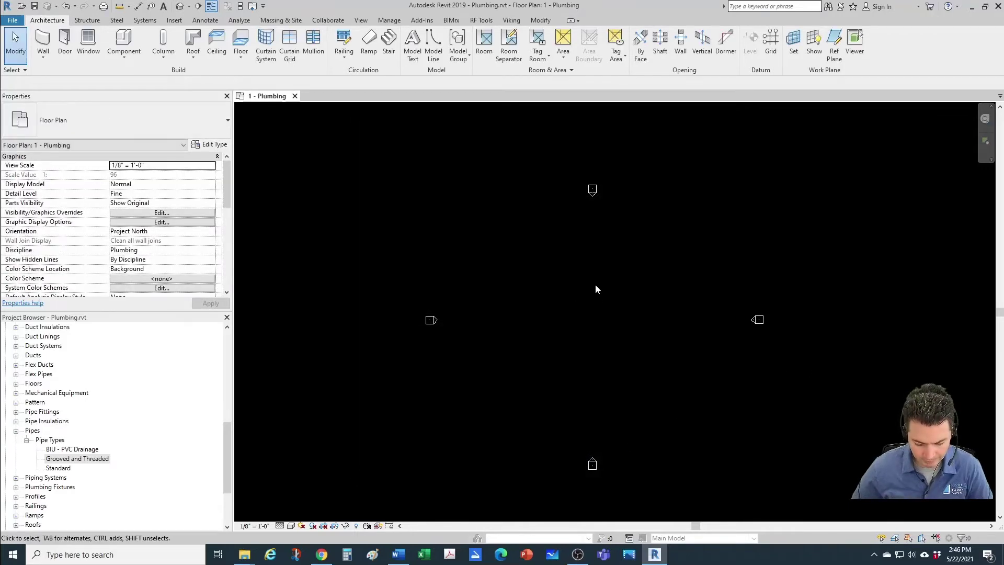
- Start a new pipe with the Grooved and Threaded type and a 1 1/4" diameter
{"action": "left_click", "coordinate": [548, 249]}
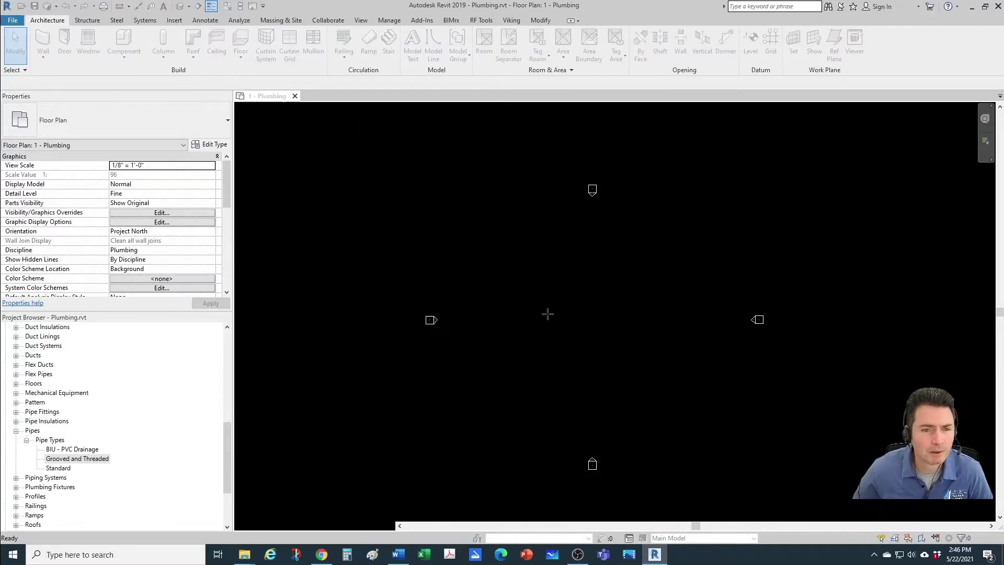
{"action": "left_click", "coordinate": [116, 127]}
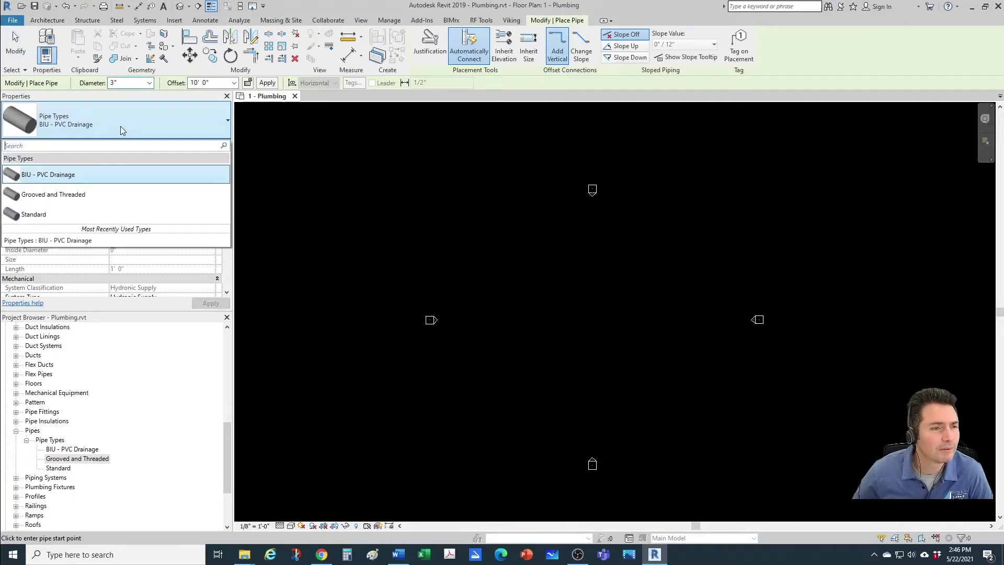
{"action": "left_click", "coordinate": [53, 198]}
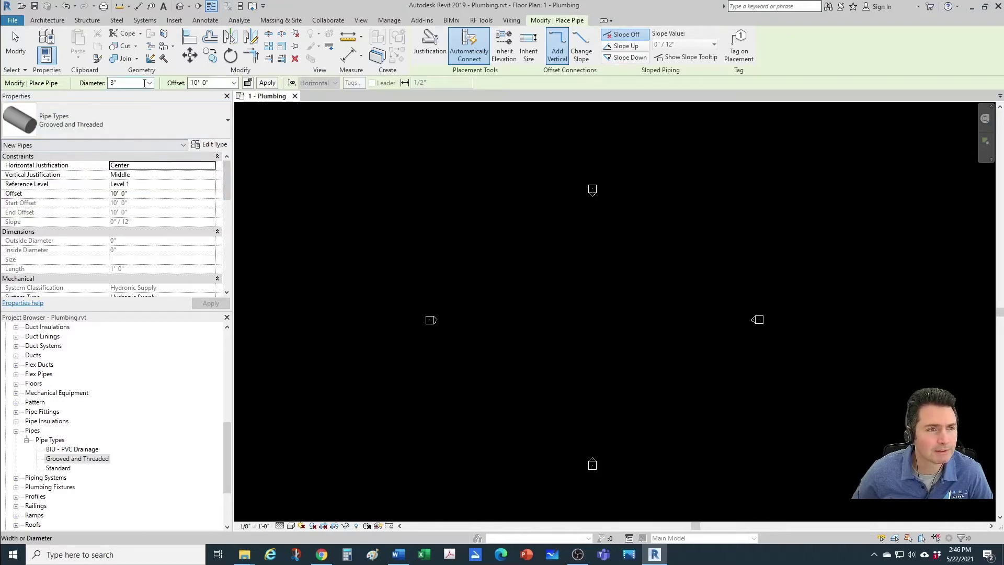
{"action": "left_click", "coordinate": [149, 84]}
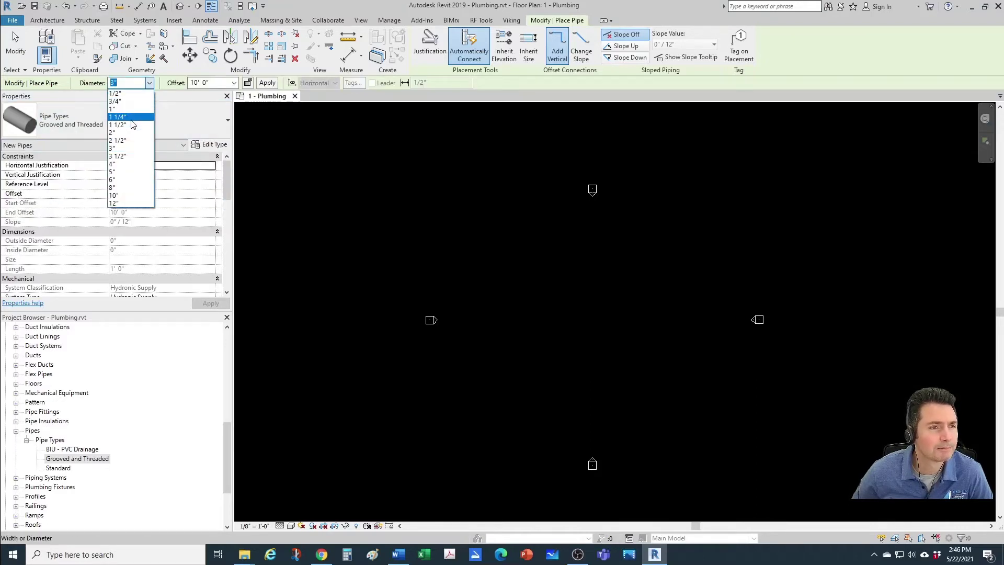
{"action": "left_click", "coordinate": [131, 119]}
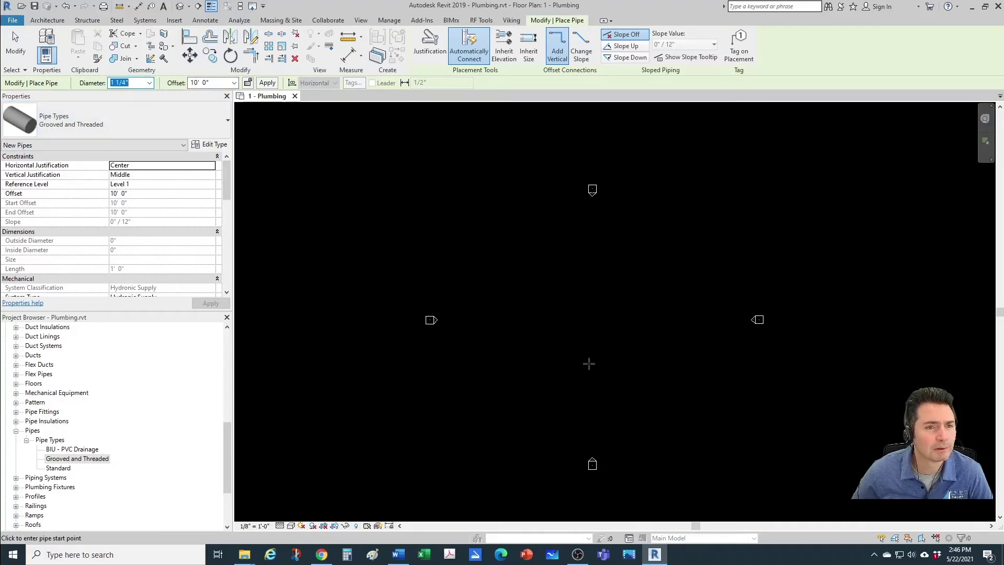
- Draw a horizontal pipe run between the elevation markers, then turn it 90 degrees upward in plan
{"action": "scroll", "coordinate": [589, 363], "scroll_direction": "up", "scroll_amount": 3}
{"action": "left_click", "coordinate": [510, 341]}
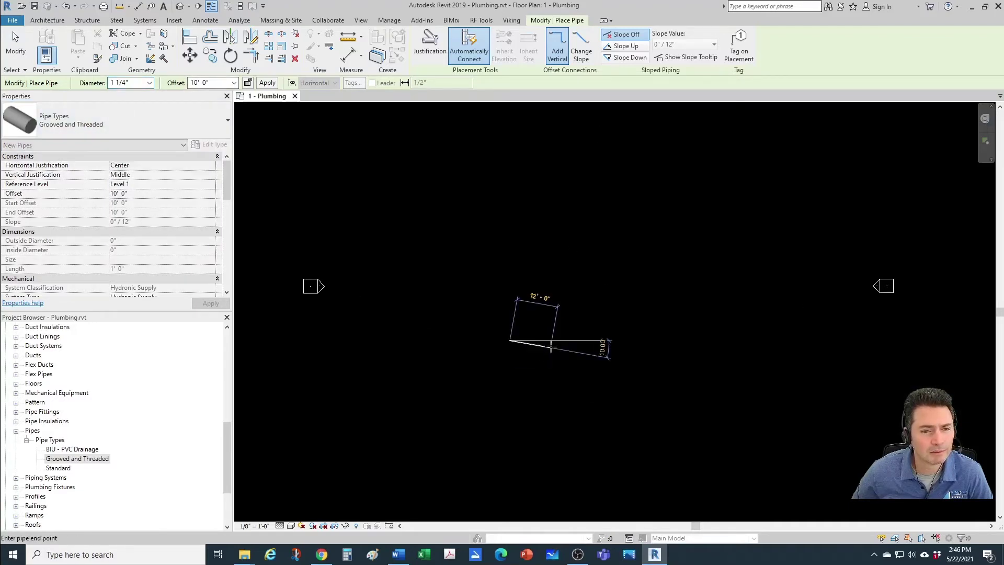
{"action": "left_click", "coordinate": [537, 330]}
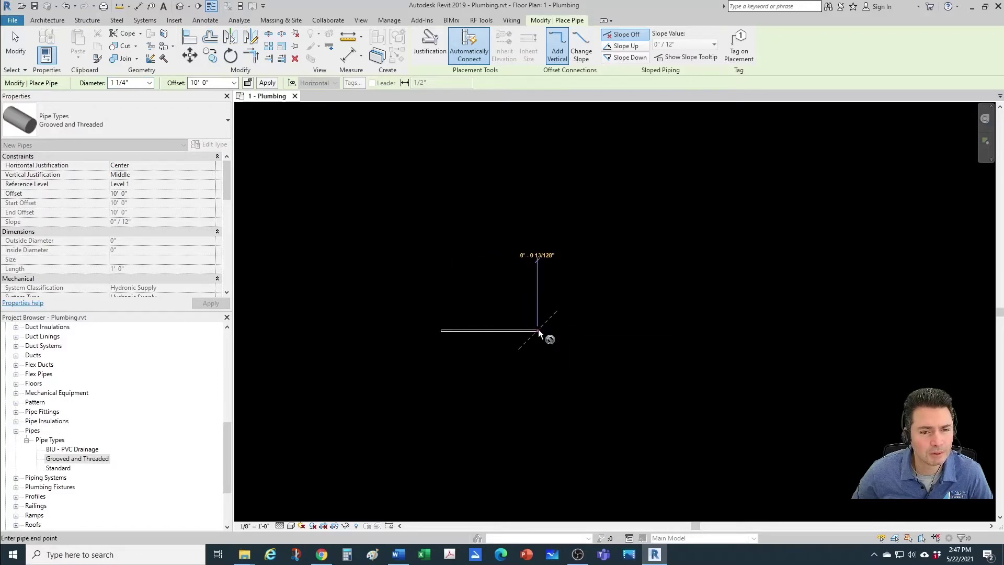
{"action": "left_click", "coordinate": [538, 288]}
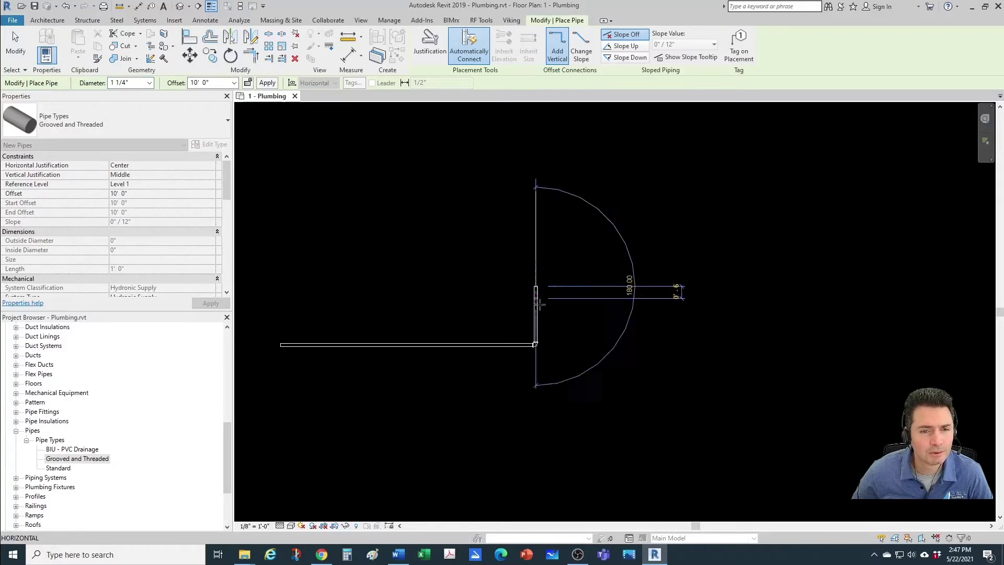
- Continue the run with a 45-degree diagonal offset, a short piece right, a short riser up and a final horizontal piece, then end it
{"action": "scroll", "coordinate": [535, 352], "scroll_direction": "up", "scroll_amount": 4}
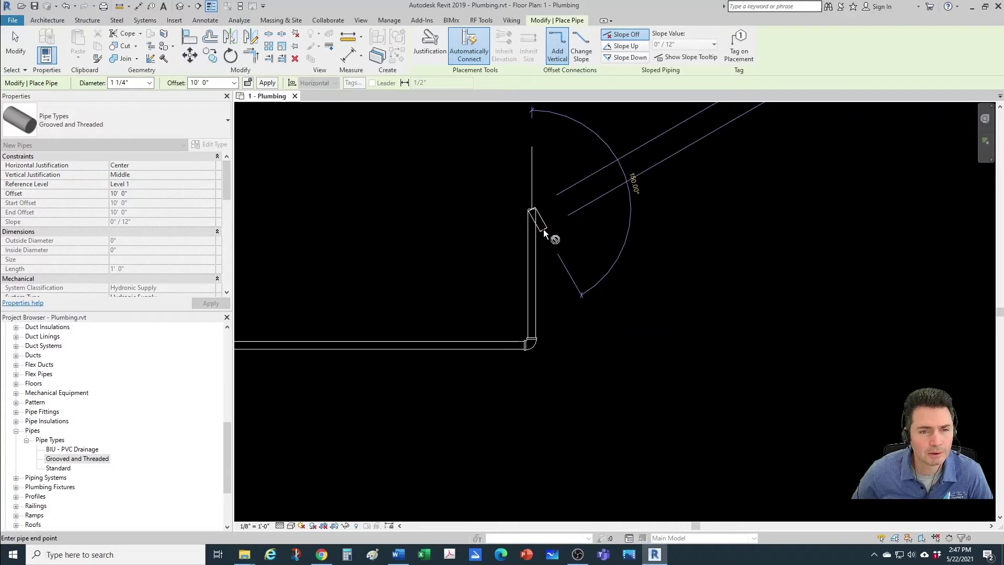
{"action": "middle_click_drag", "start_coordinate": [523, 169], "coordinate": [523, 292]}
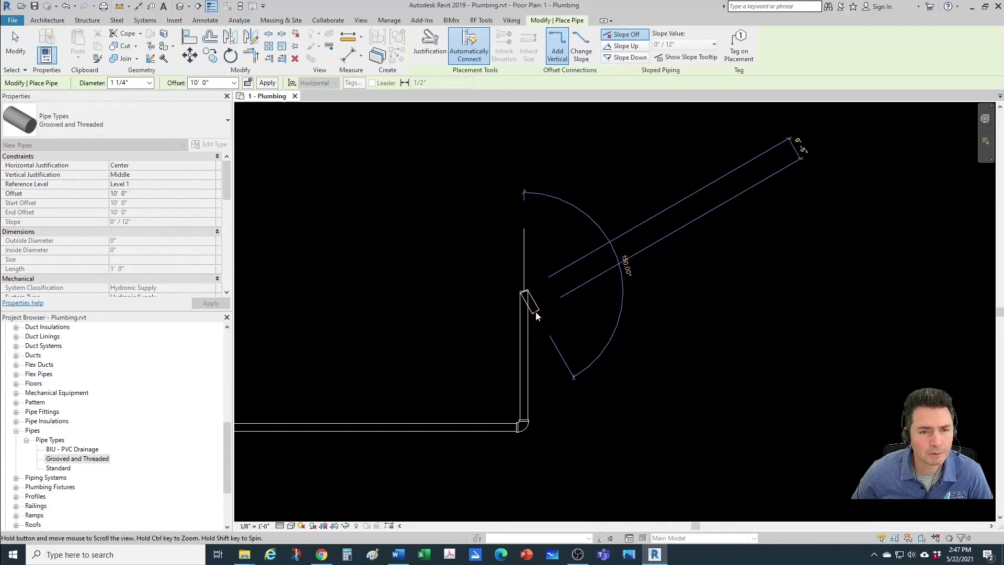
{"action": "left_click", "coordinate": [552, 260]}
{"action": "left_click", "coordinate": [621, 261]}
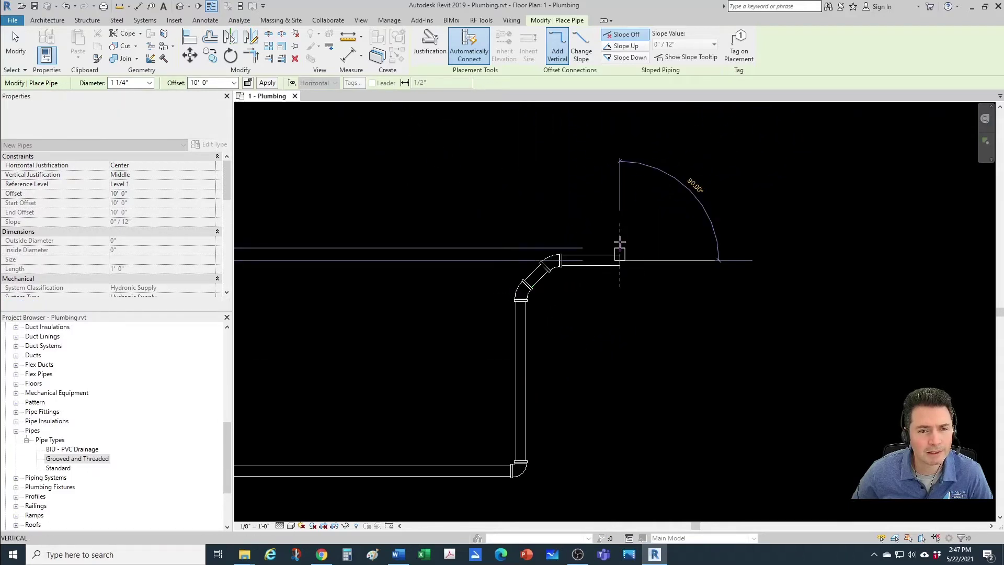
{"action": "left_click", "coordinate": [621, 212]}
{"action": "left_click", "coordinate": [719, 211]}
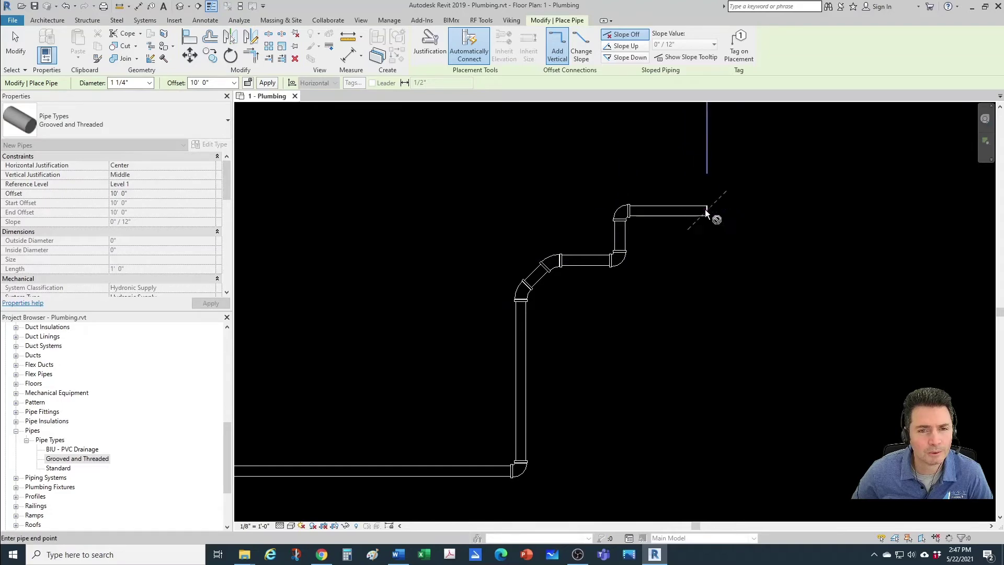
{"action": "key", "text": "Escape"}
{"action": "key", "text": "Escape"}
- Convert the uppermost elbow to a tee and draw a pipe about 11" long leftward from its open end
{"action": "left_click", "coordinate": [620, 209]}
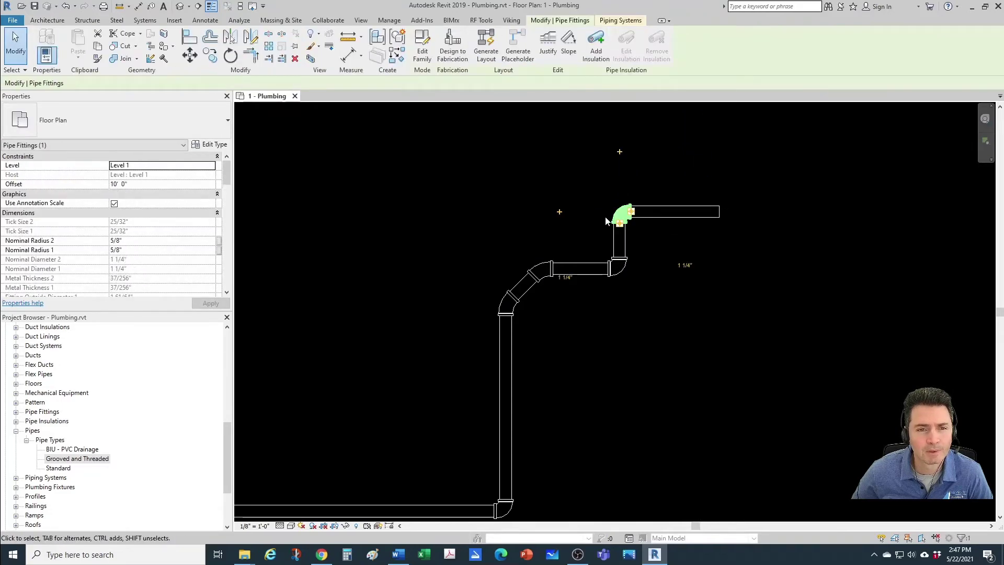
{"action": "left_click", "coordinate": [560, 213]}
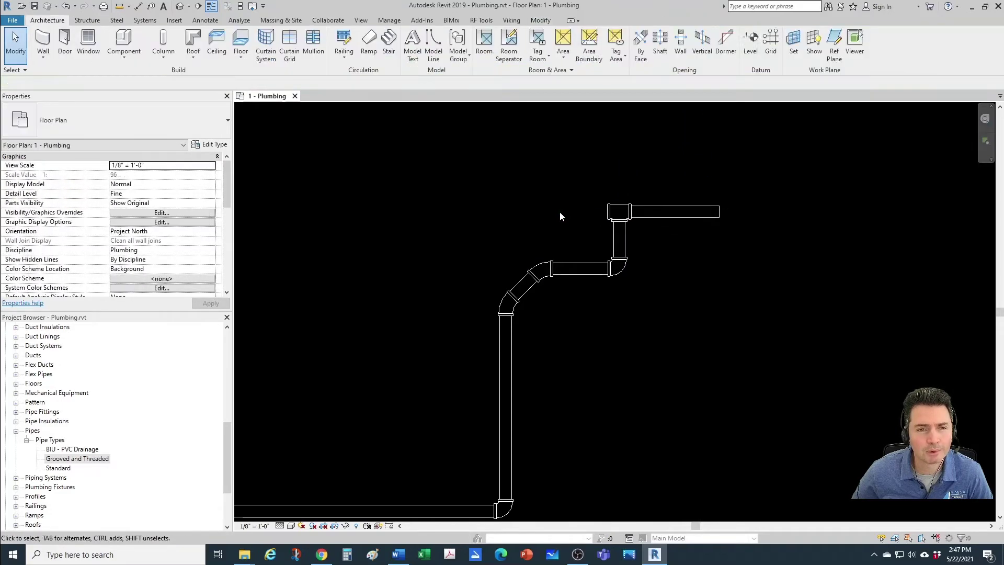
{"action": "left_click", "coordinate": [605, 219]}
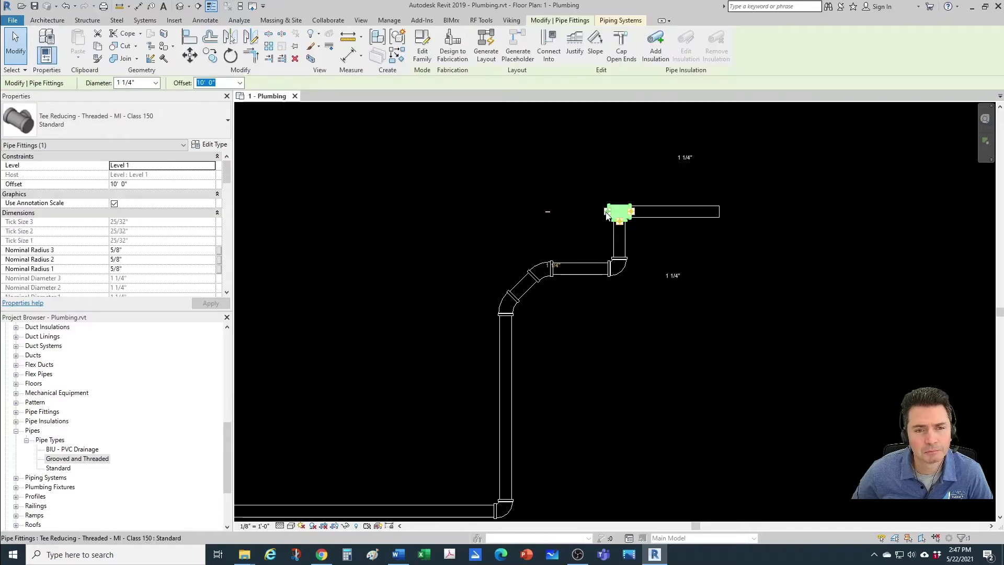
{"action": "right_click", "coordinate": [605, 213]}
{"action": "left_click", "coordinate": [631, 261]}
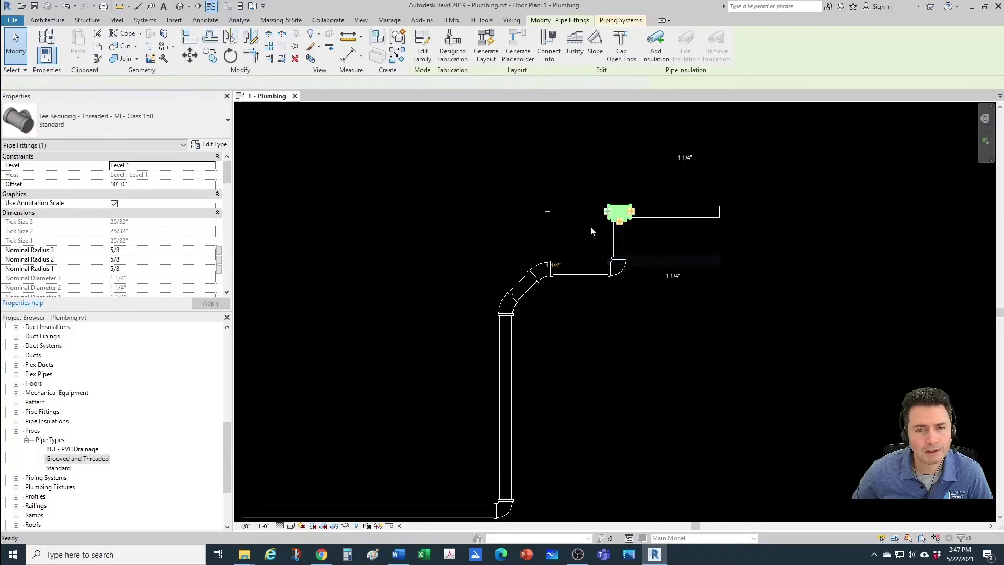
{"action": "left_click", "coordinate": [530, 212]}
{"action": "scroll", "coordinate": [722, 217], "scroll_direction": "up", "scroll_amount": 2}
{"action": "key", "text": "Escape"}
{"action": "key", "text": "Escape"}
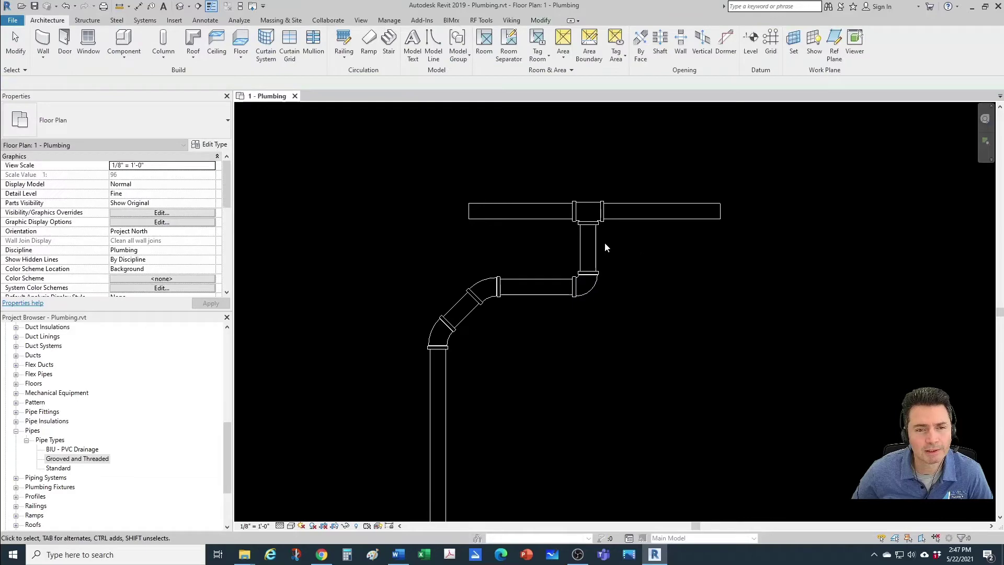
- Set the diameter of the pipe on the left side of the upper tee to 1"
{"action": "left_click", "coordinate": [592, 248]}
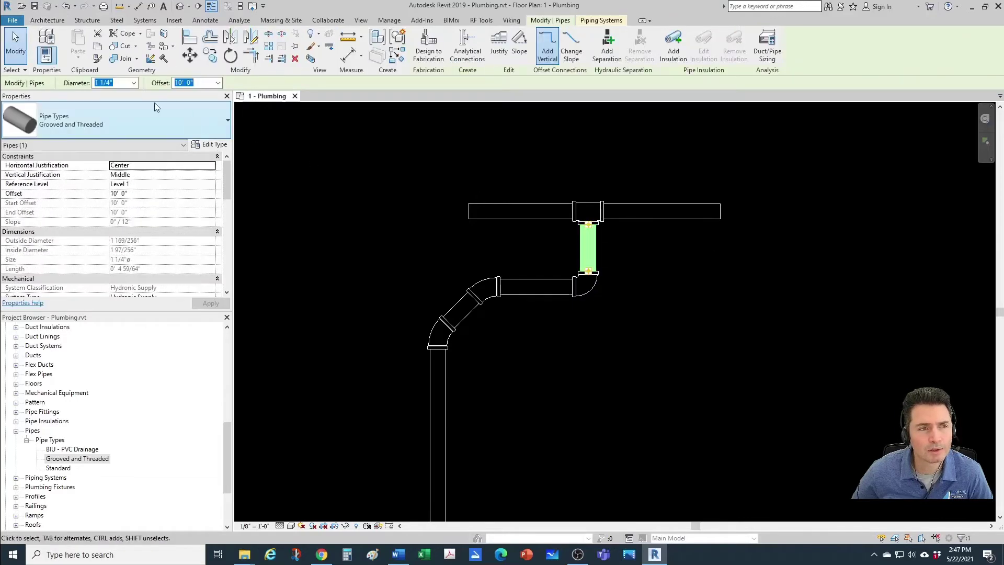
{"action": "left_click", "coordinate": [719, 228]}
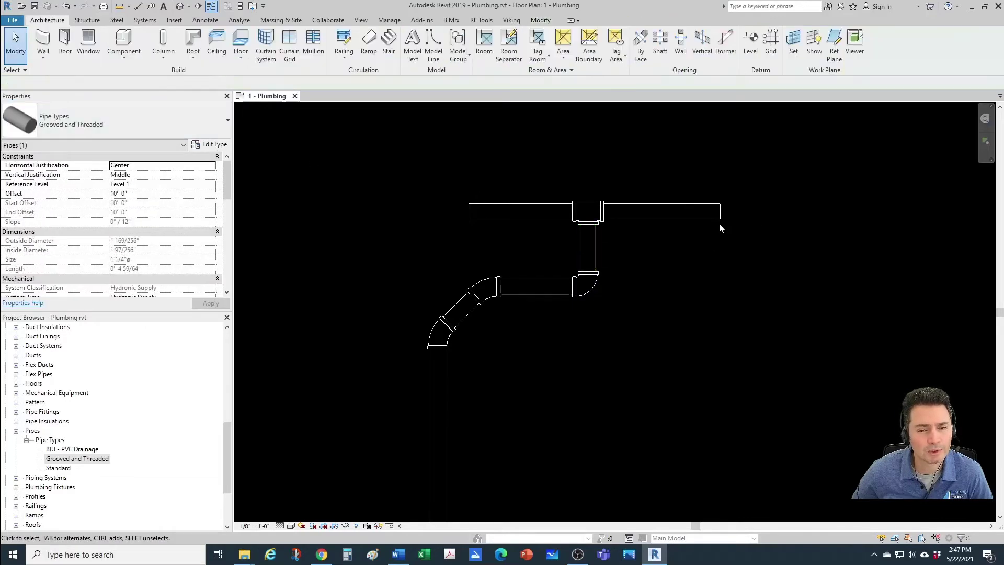
{"action": "left_click", "coordinate": [673, 212]}
{"action": "left_click", "coordinate": [502, 162]}
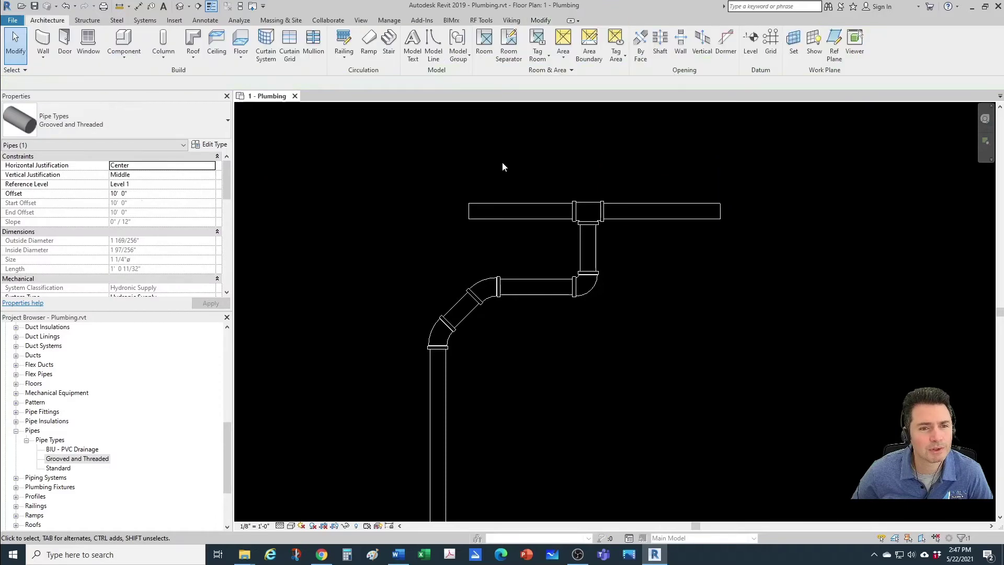
{"action": "left_click", "coordinate": [512, 209]}
{"action": "left_click", "coordinate": [134, 82]}
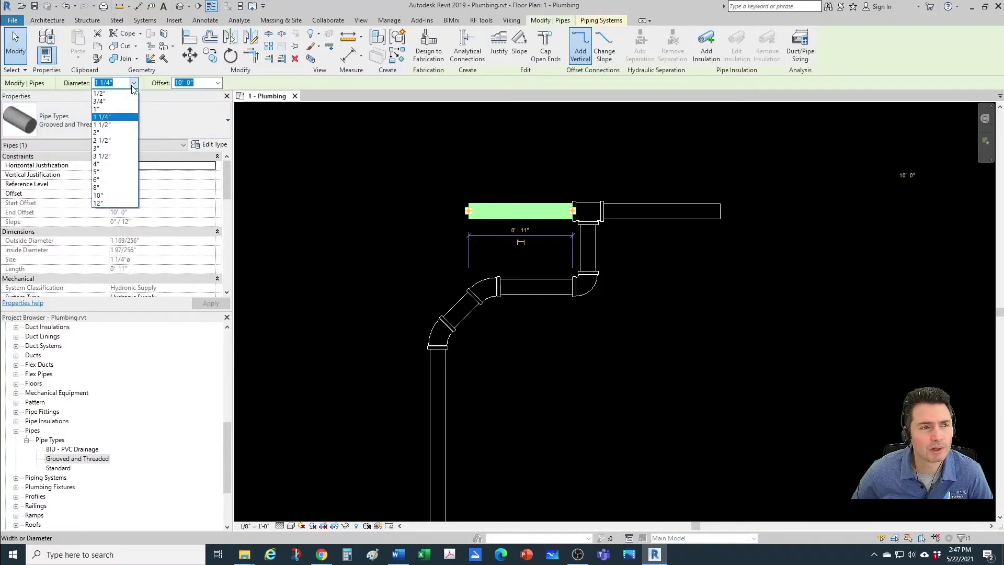
{"action": "left_click", "coordinate": [115, 110]}
{"action": "left_click", "coordinate": [616, 188]}
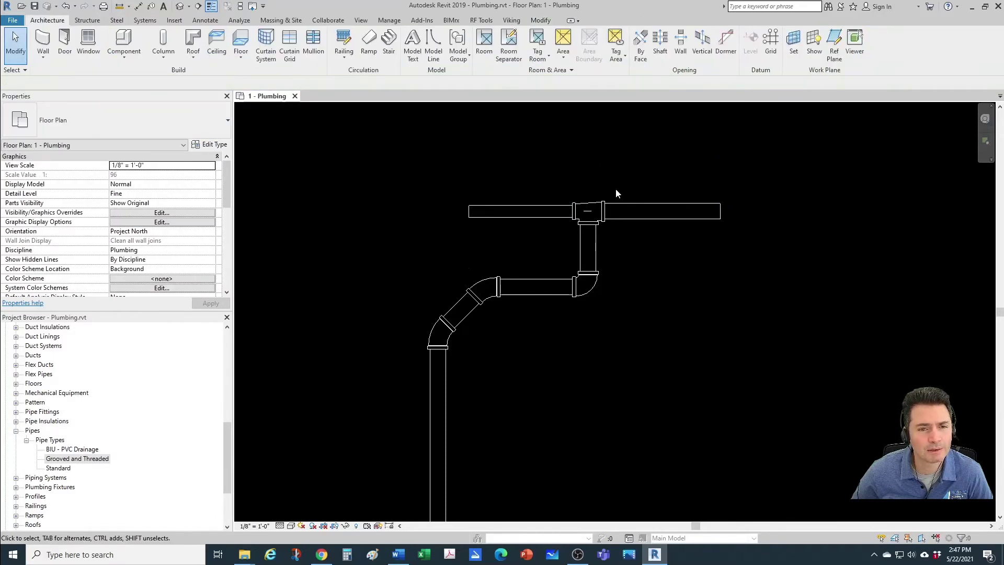
- Cap the open end of the 1" pipe branching left from the upper tee
{"action": "scroll", "coordinate": [599, 204], "scroll_direction": "up", "scroll_amount": 2}
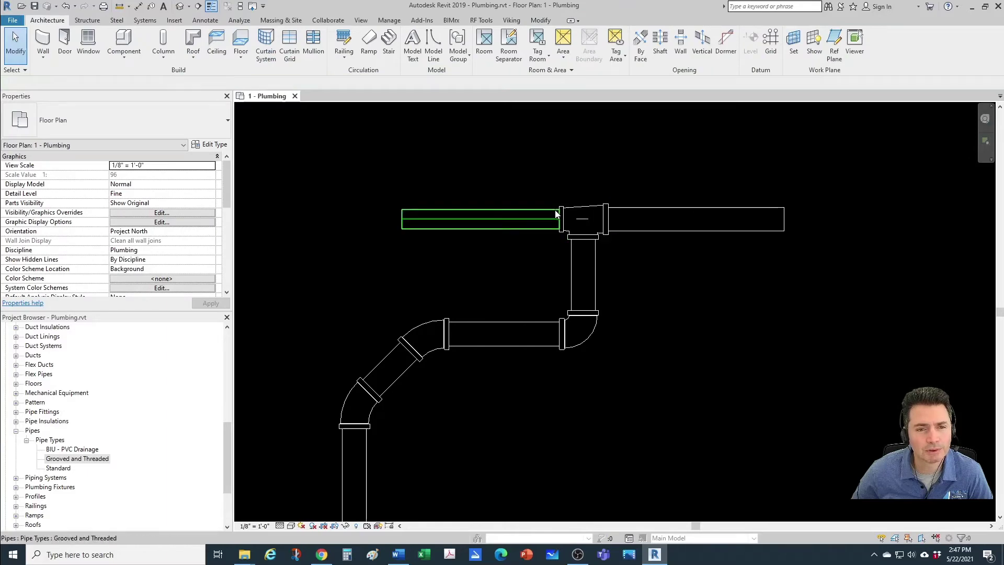
{"action": "scroll", "coordinate": [578, 224], "scroll_direction": "down", "scroll_amount": 3}
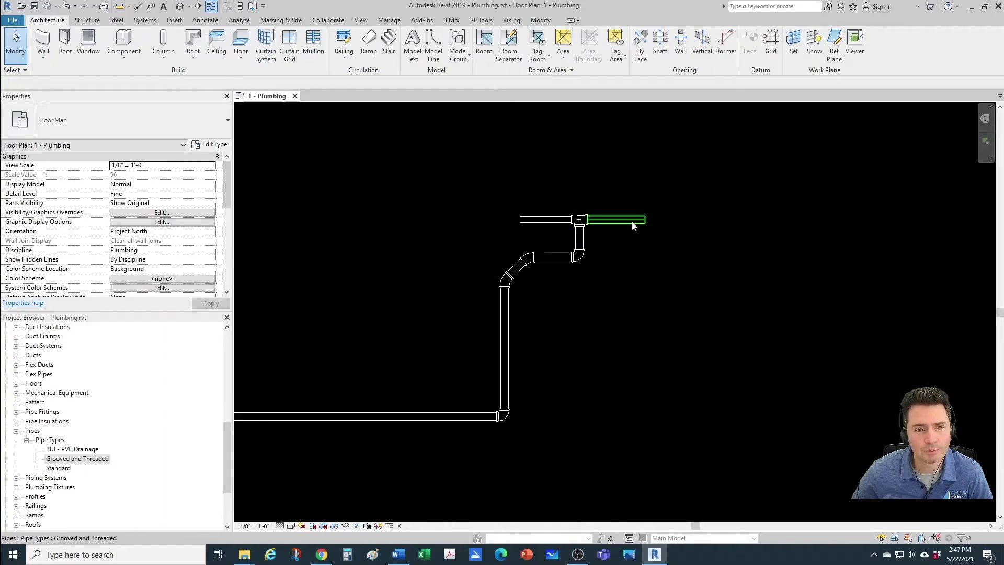
{"action": "left_click", "coordinate": [531, 247]}
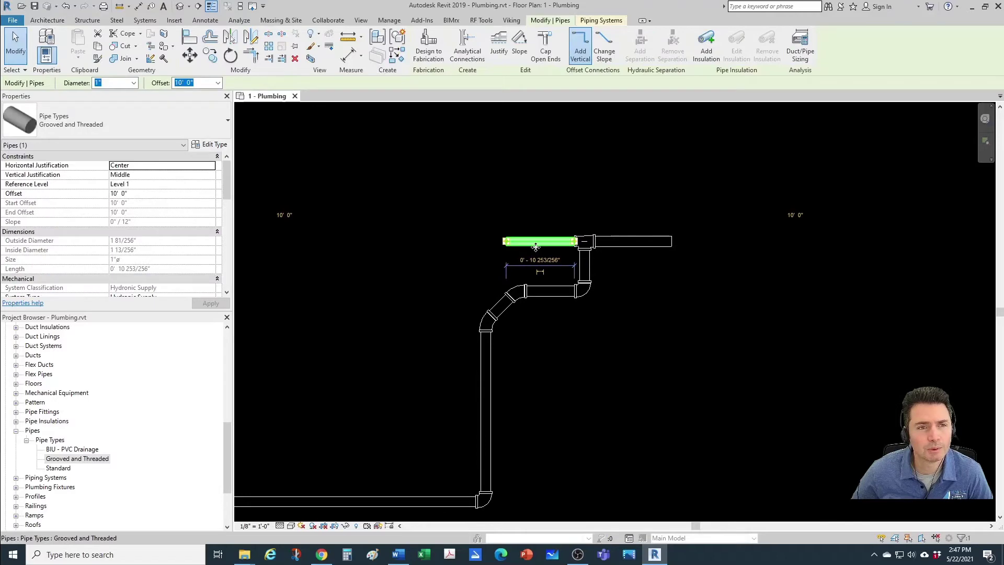
{"action": "left_click", "coordinate": [546, 47]}
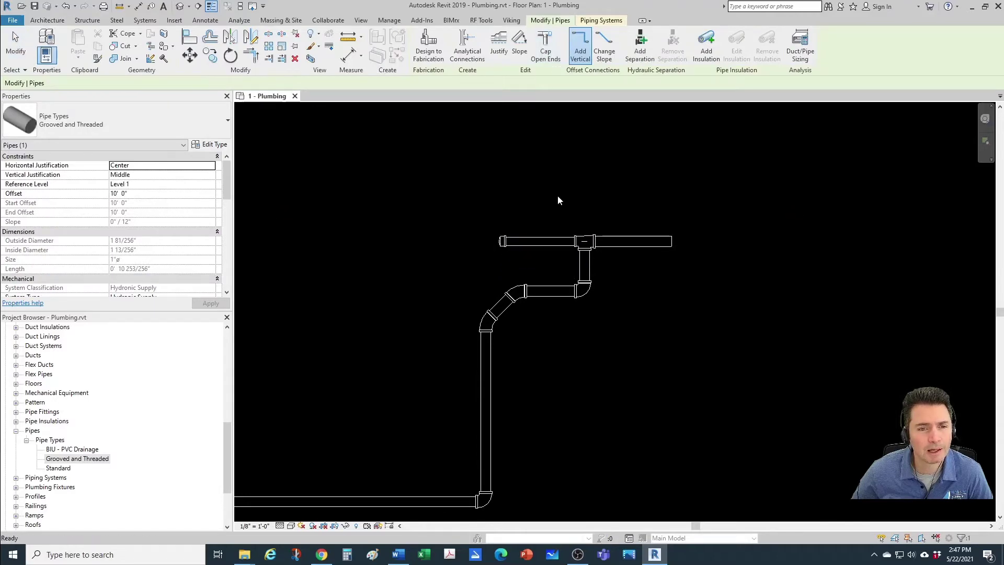
{"action": "scroll", "coordinate": [499, 243], "scroll_direction": "up", "scroll_amount": 2}
{"action": "scroll", "coordinate": [501, 269], "scroll_direction": "down", "scroll_amount": 4}
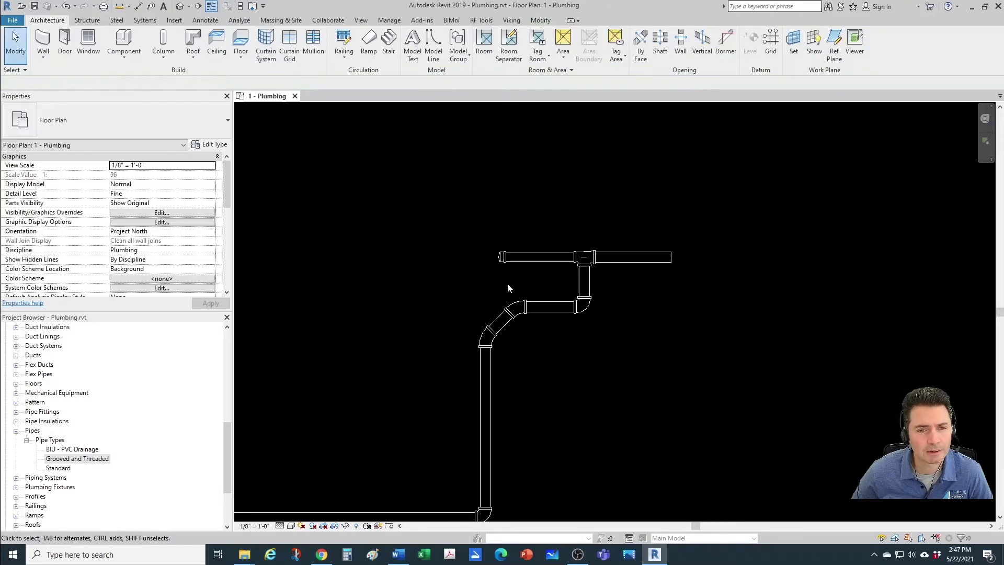
- Convert the elbow below the upper tee to a tee and draw a short pipe downward from its open end
{"action": "scroll", "coordinate": [554, 301], "scroll_direction": "up", "scroll_amount": 1}
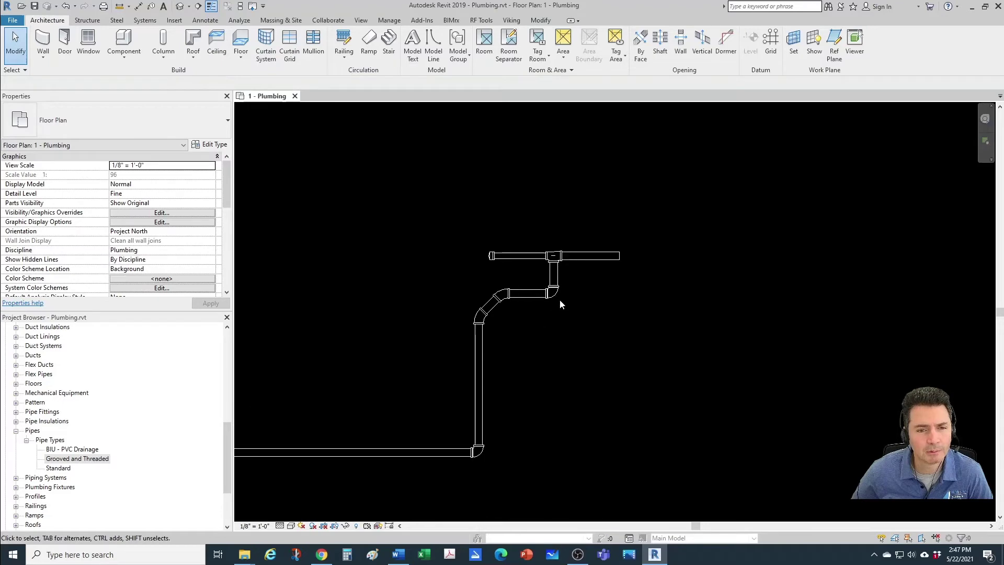
{"action": "scroll", "coordinate": [560, 264], "scroll_direction": "up", "scroll_amount": 2}
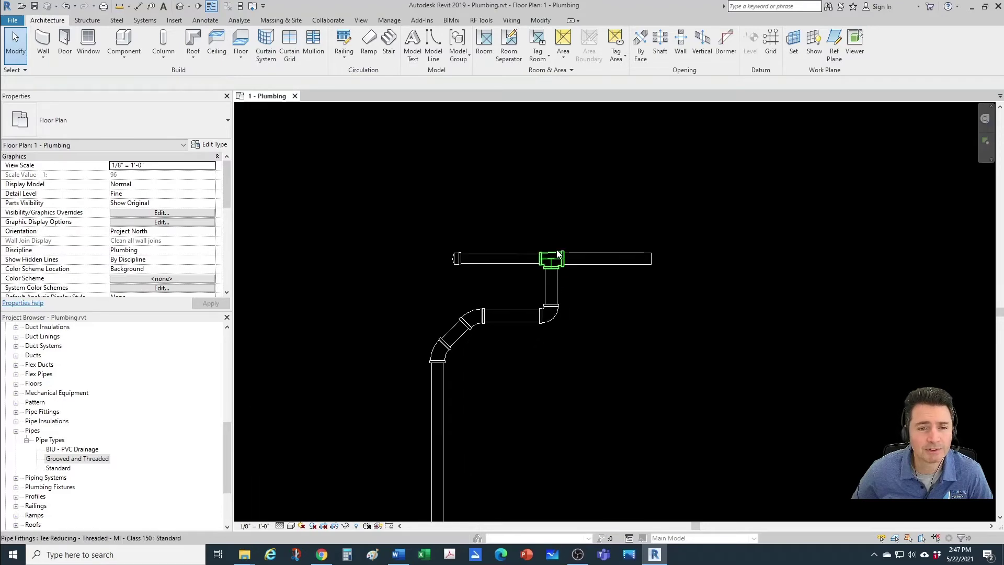
{"action": "left_click", "coordinate": [557, 314]}
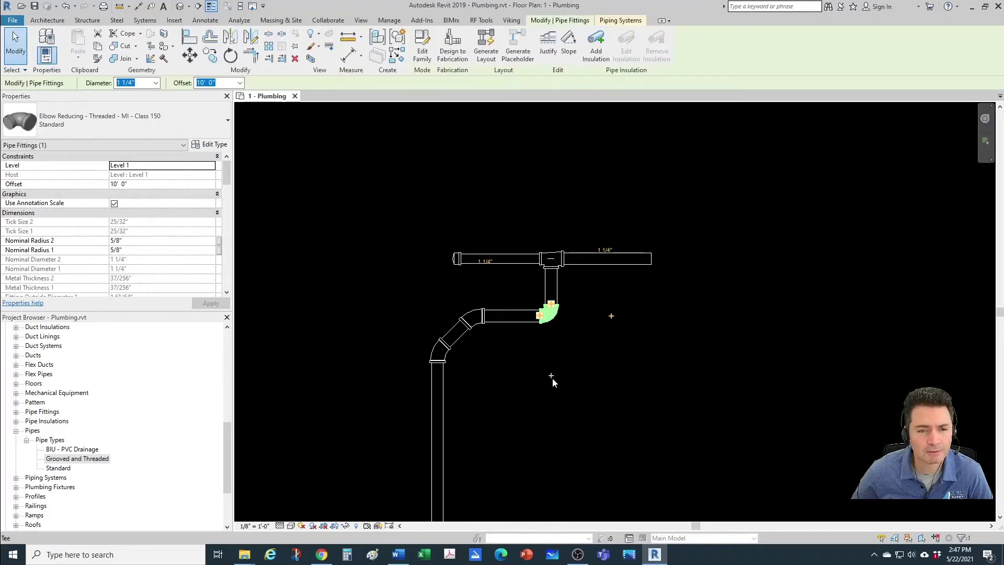
{"action": "left_click", "coordinate": [552, 376]}
{"action": "left_click", "coordinate": [552, 332]}
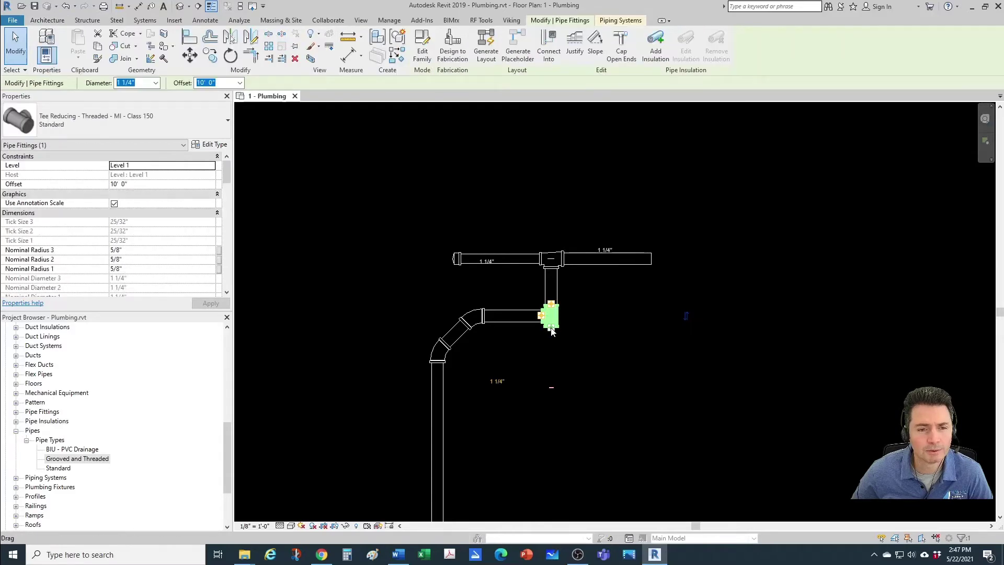
{"action": "right_click", "coordinate": [552, 329]}
{"action": "left_click", "coordinate": [581, 80]}
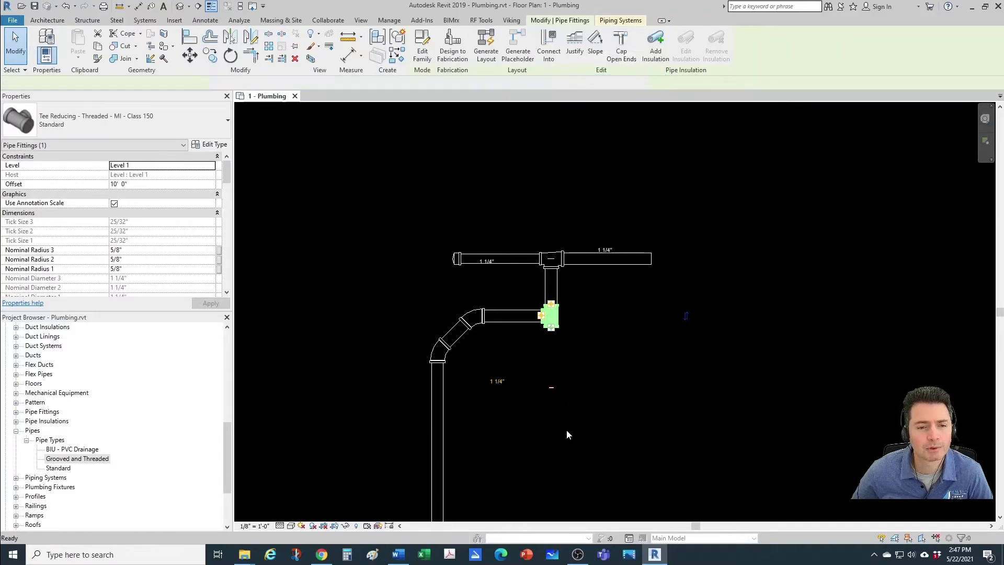
{"action": "left_click", "coordinate": [553, 377]}
{"action": "key", "text": "Escape"}
{"action": "key", "text": "Escape"}
{"action": "scroll", "coordinate": [563, 318], "scroll_direction": "up", "scroll_amount": 2}
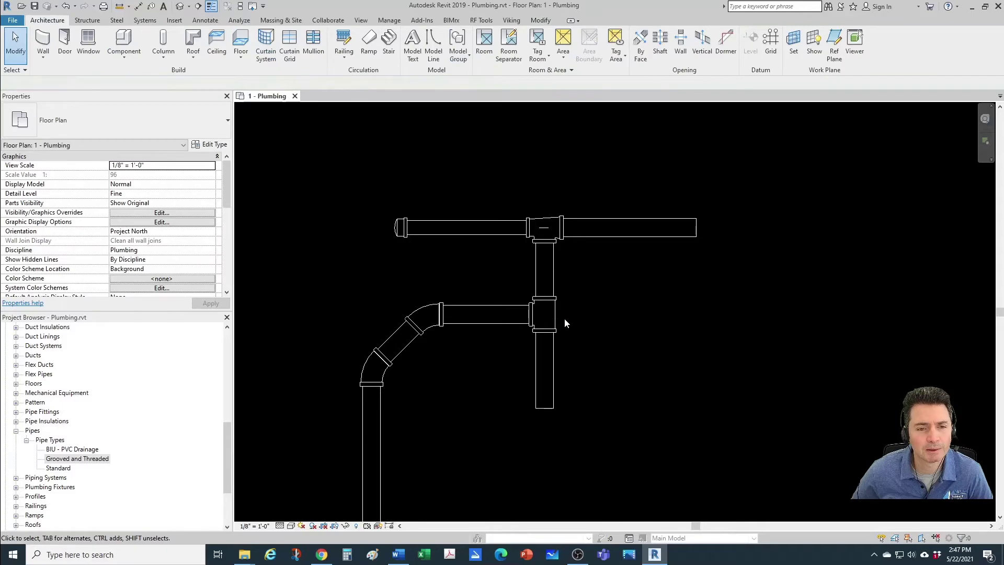
- Convert the lower tee to a cross with an open outlet on its right side
{"action": "left_click", "coordinate": [557, 315]}
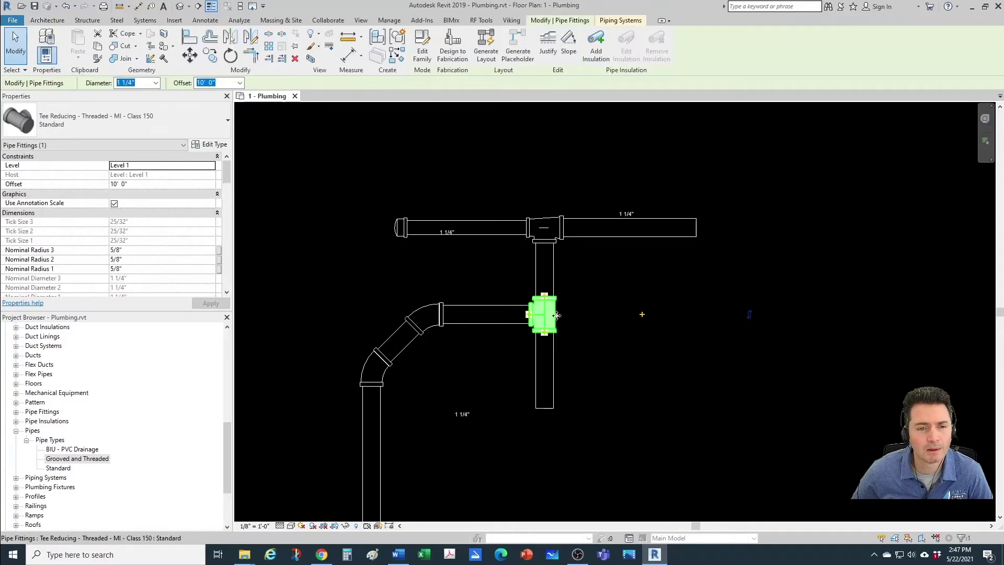
{"action": "left_click", "coordinate": [641, 315]}
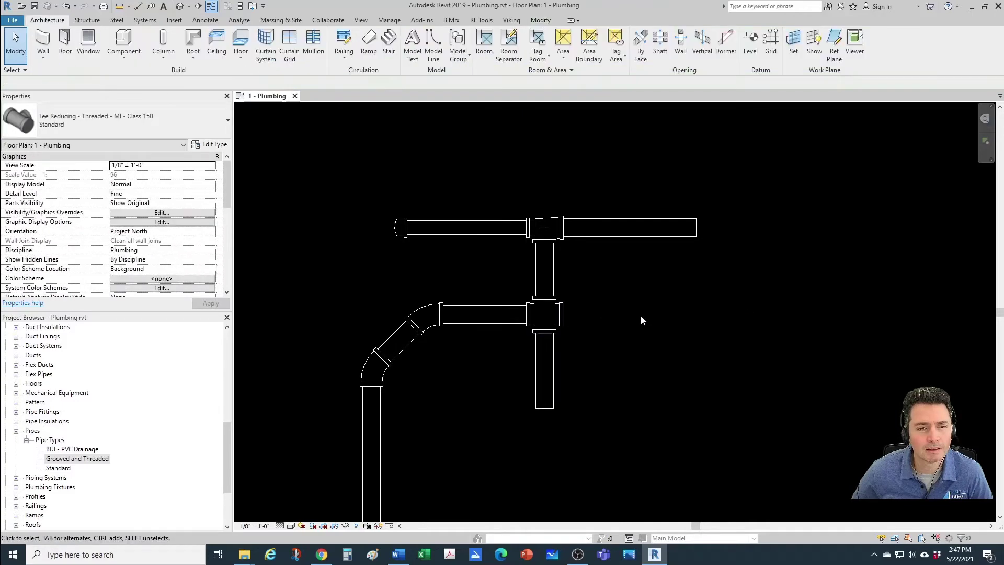
- Draw a short 1 1/4" pipe horizontally to the right from the open outlet of the cross
{"action": "left_click", "coordinate": [565, 315]}
{"action": "right_click", "coordinate": [565, 315]}
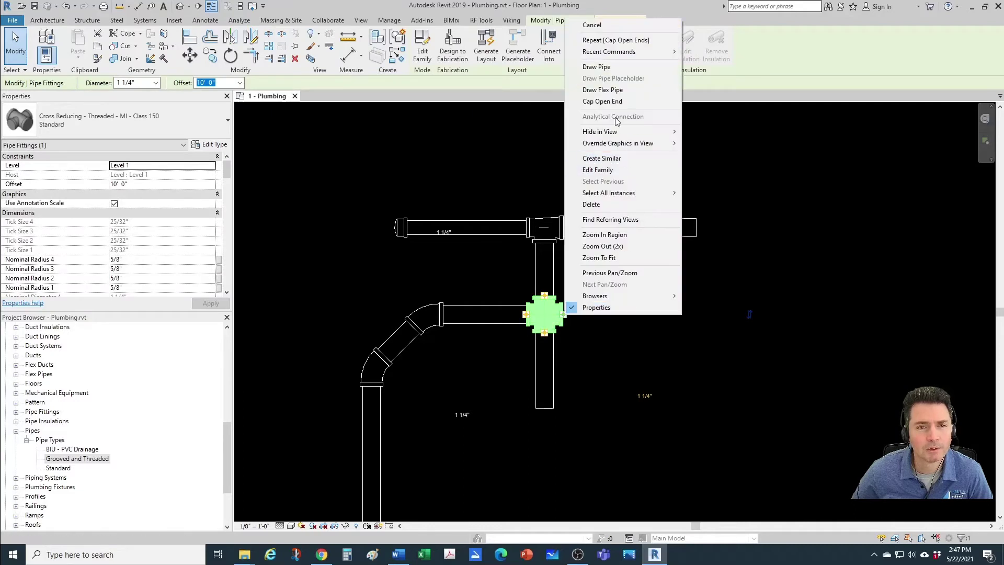
{"action": "left_click", "coordinate": [611, 67]}
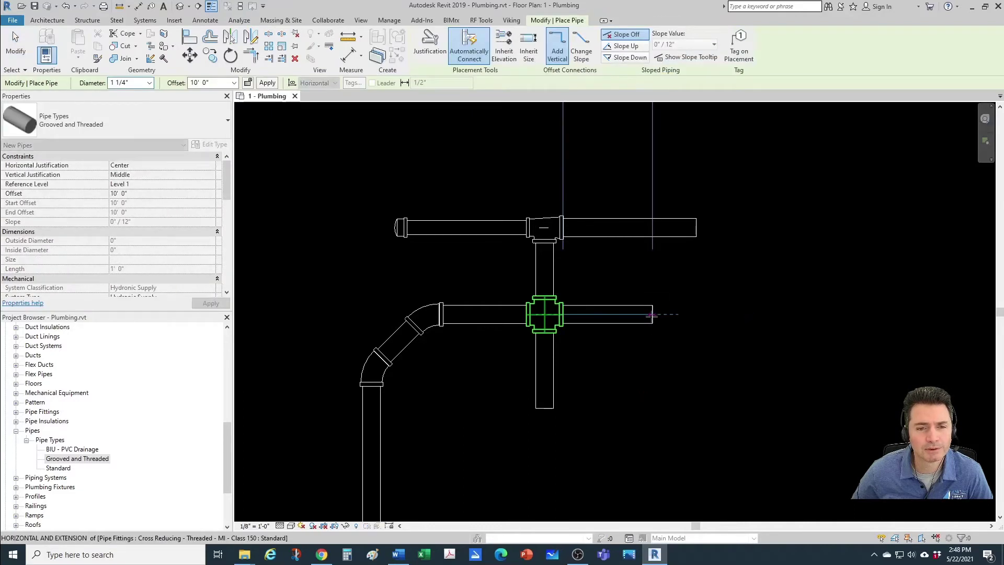
{"action": "left_click", "coordinate": [651, 316]}
{"action": "scroll", "coordinate": [651, 316], "scroll_direction": "down", "scroll_amount": 4}
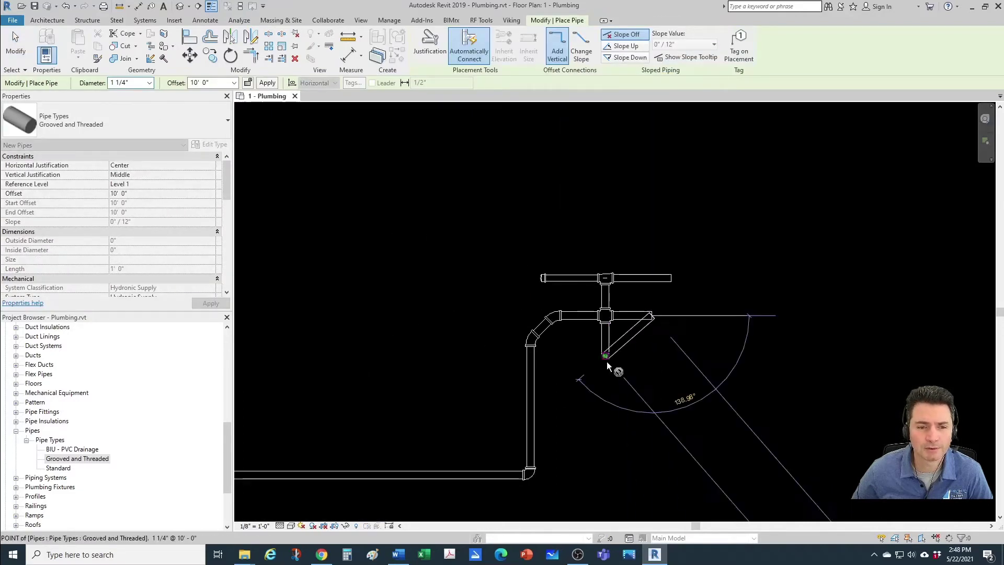
{"action": "key", "text": "Escape"}
{"action": "scroll", "coordinate": [598, 341], "scroll_direction": "up", "scroll_amount": 4}
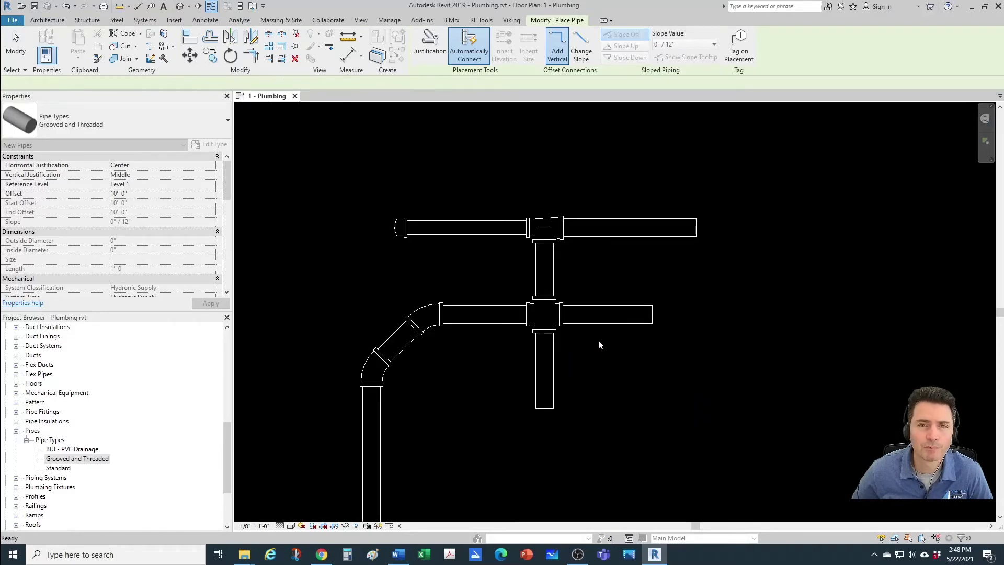
{"action": "key", "text": "Escape"}
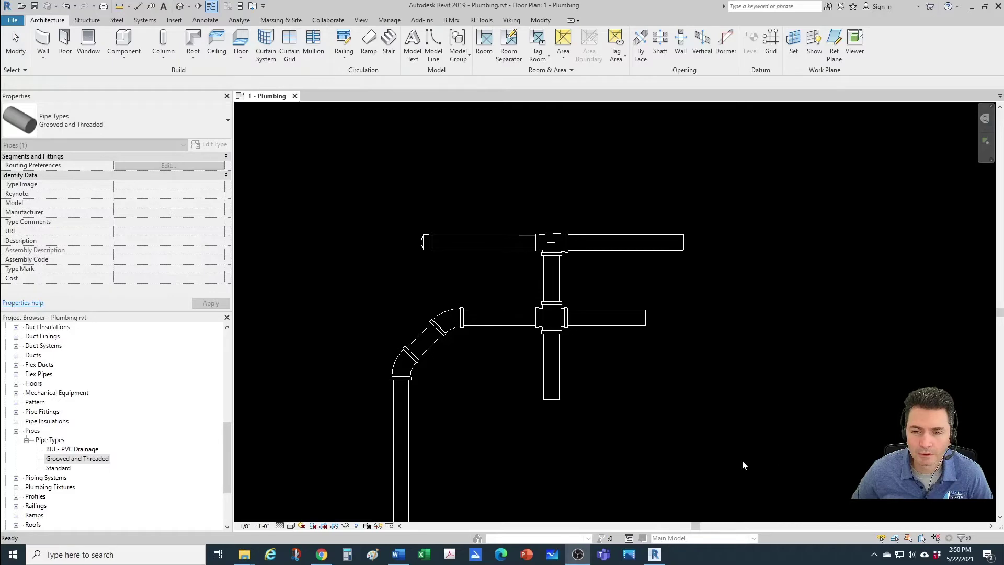
{"action": "left_click", "coordinate": [739, 459]}
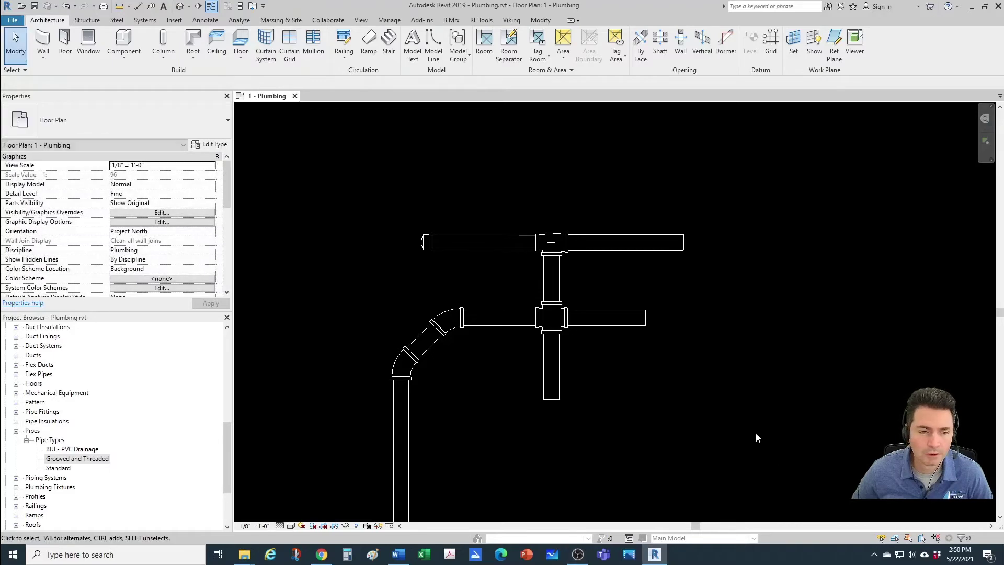
- Open the routing preferences of the Grooved and Threaded pipe type
{"action": "right_click", "coordinate": [94, 463]}
{"action": "left_click", "coordinate": [115, 414]}
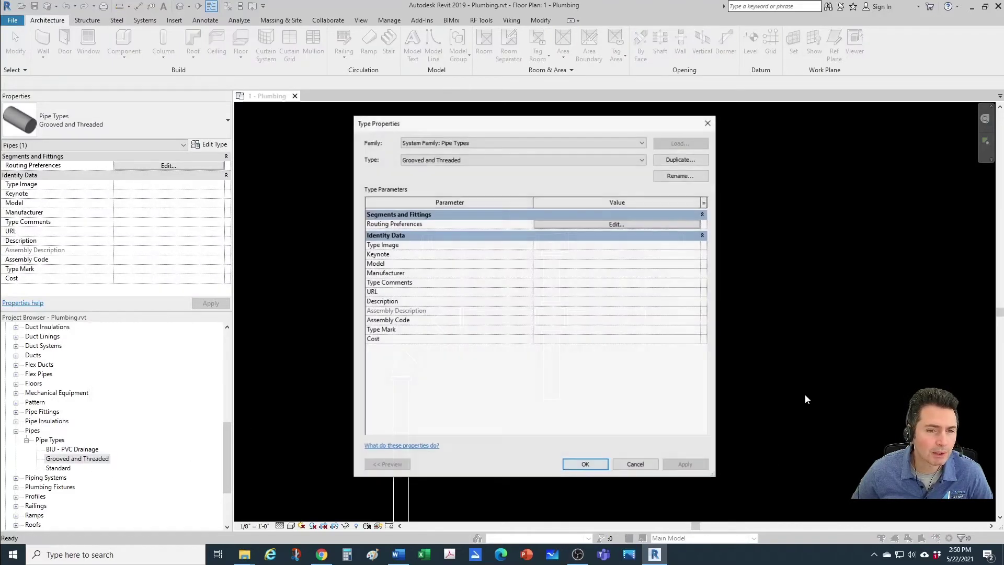
{"action": "left_click", "coordinate": [601, 223]}
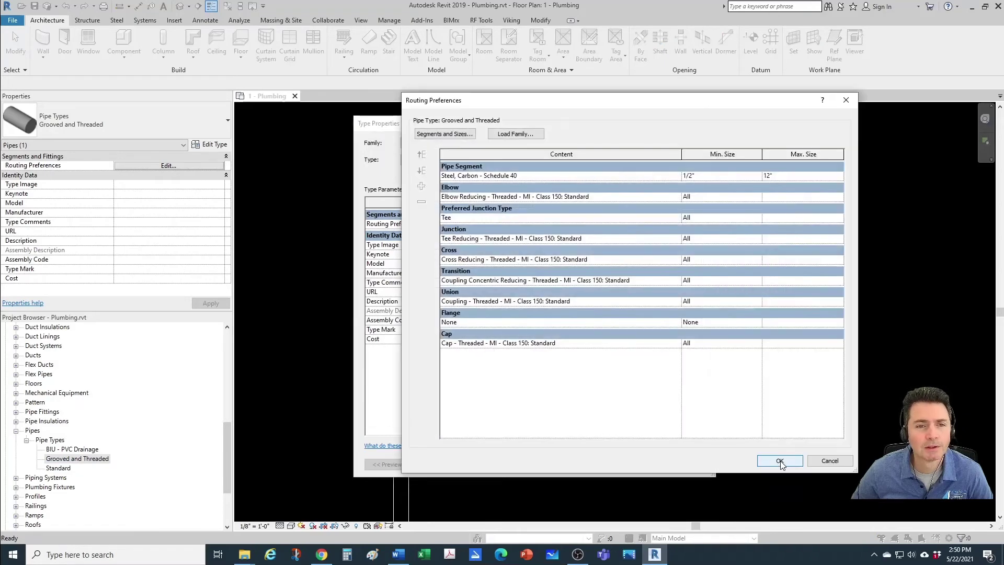
{"action": "left_click", "coordinate": [516, 135]}
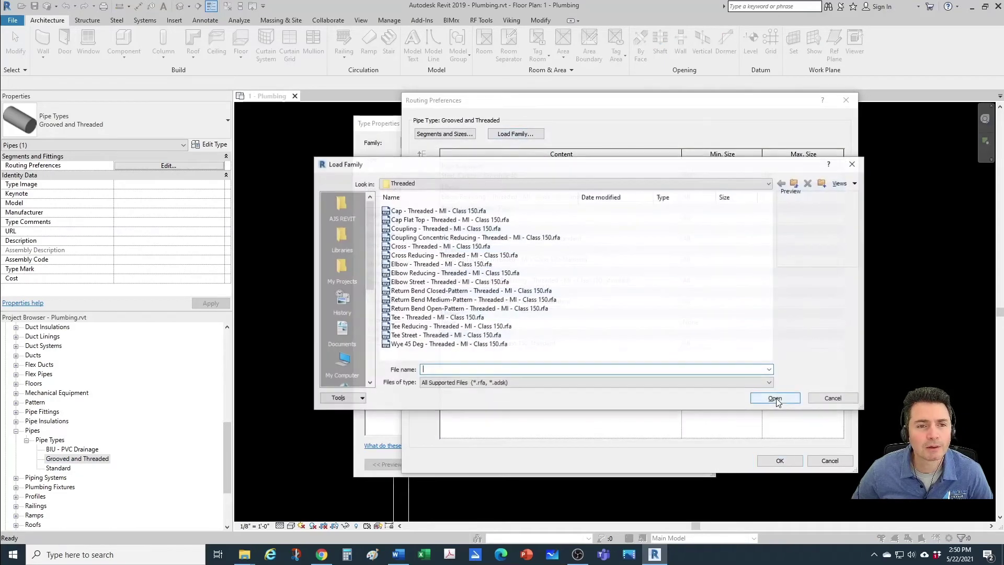
{"action": "left_click", "coordinate": [469, 183]}
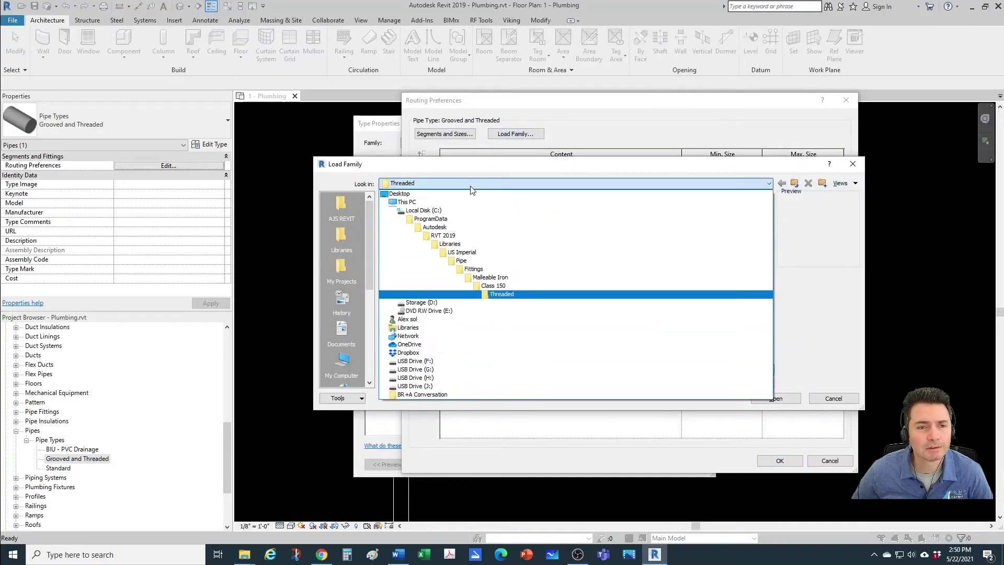
{"action": "left_click", "coordinate": [461, 261]}
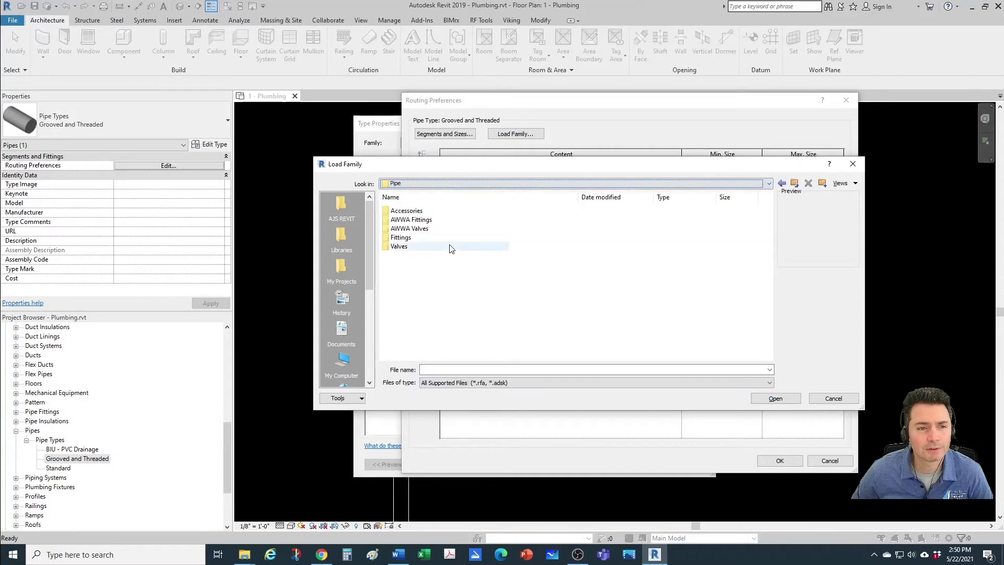
{"action": "double_click", "coordinate": [411, 238]}
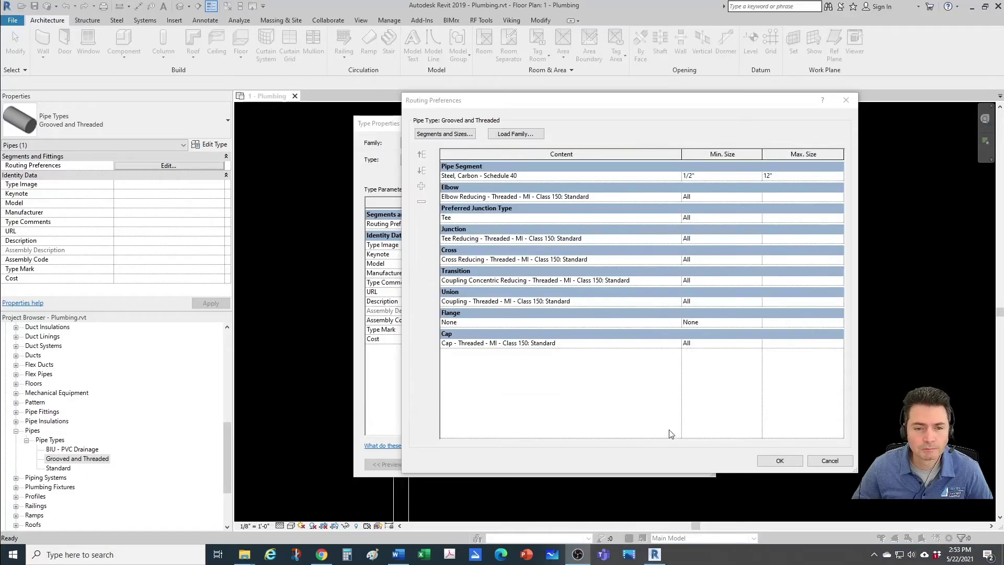
- Load the Victaulic-FP-Cap No 006 and Victaulic-FP-Elbow No 001-003 families from the Victaulic folder of the custom fittings library
{"action": "left_click", "coordinate": [516, 136]}
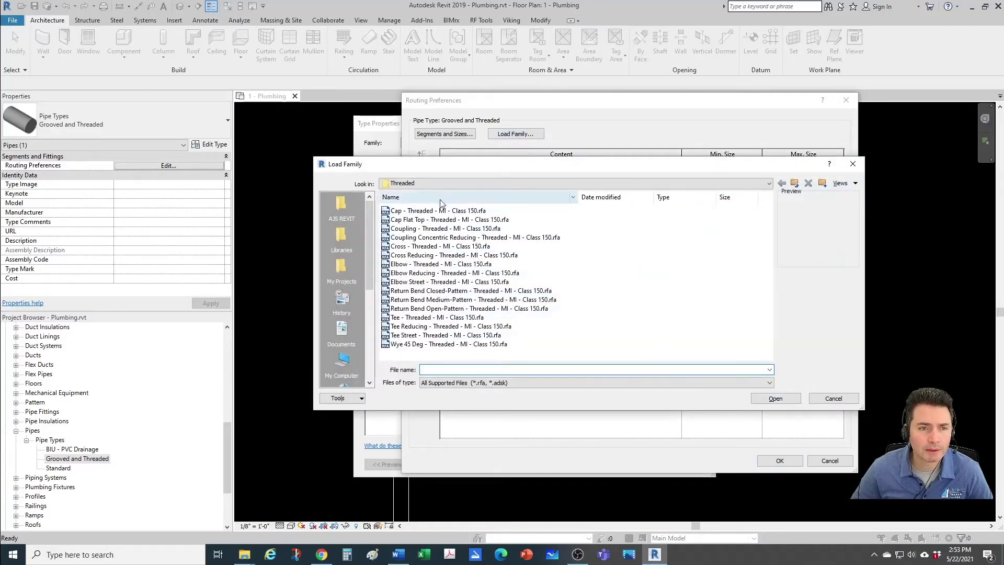
{"action": "left_click", "coordinate": [444, 183]}
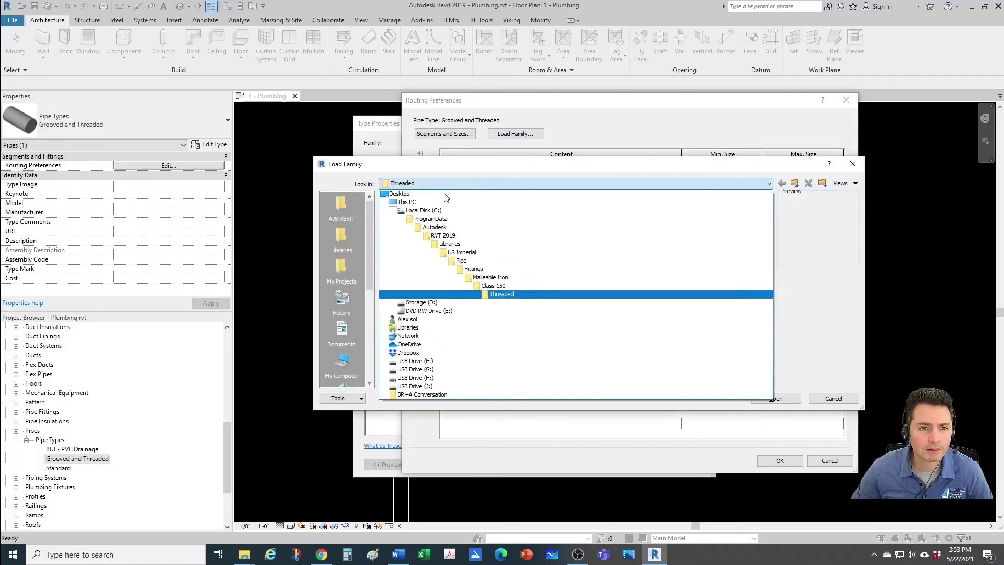
{"action": "left_click", "coordinate": [473, 270]}
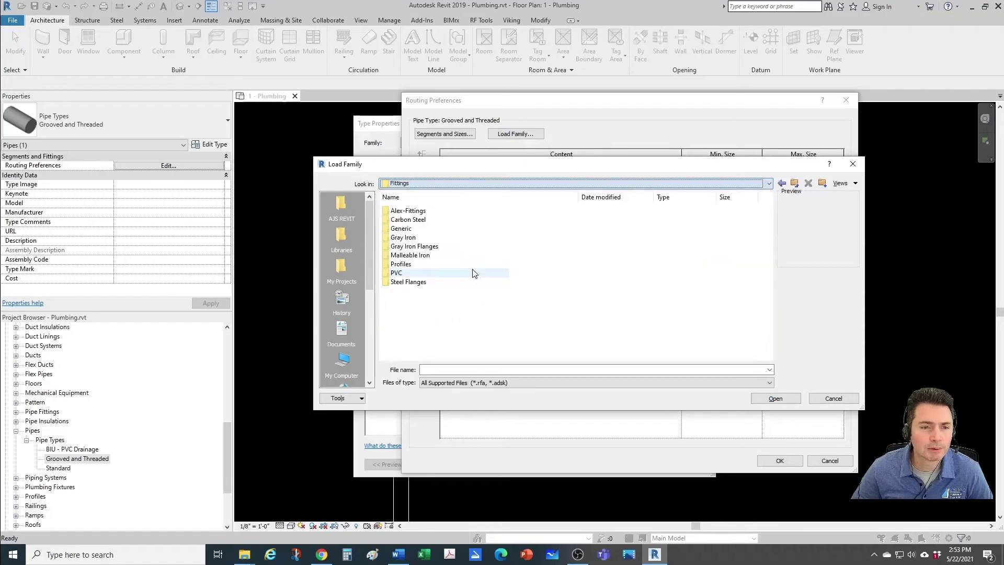
{"action": "double_click", "coordinate": [408, 210]}
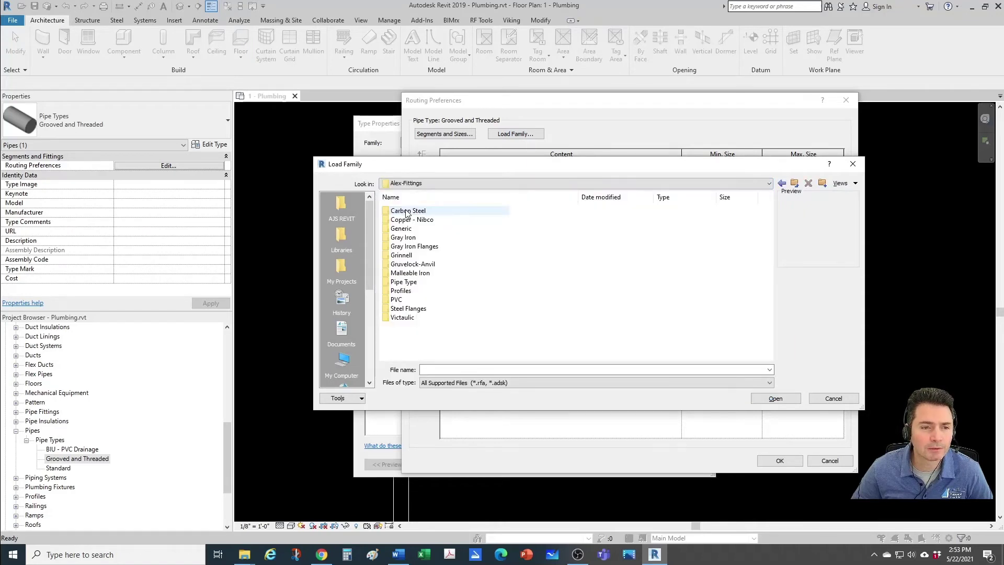
{"action": "double_click", "coordinate": [413, 317]}
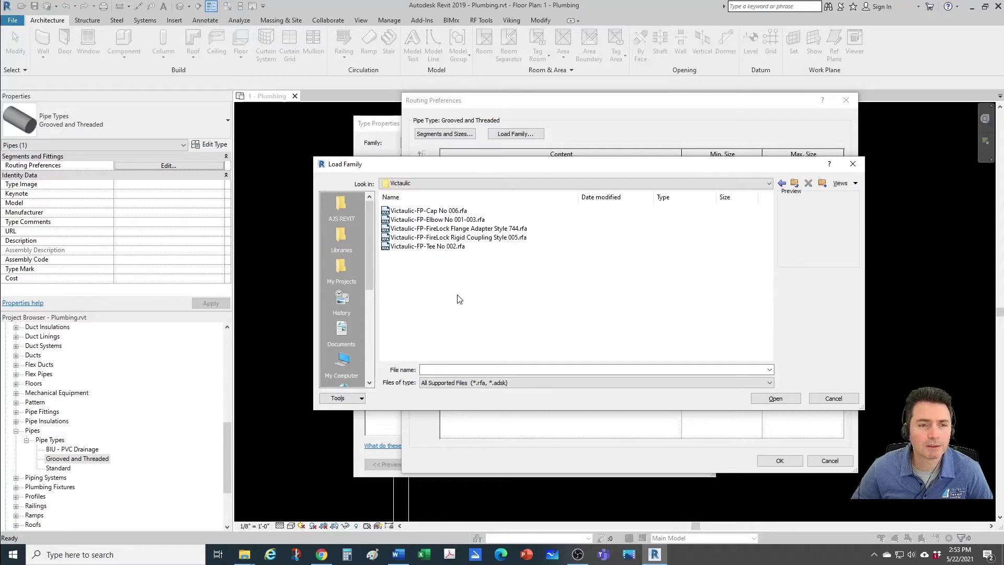
{"action": "left_click", "coordinate": [436, 211]}
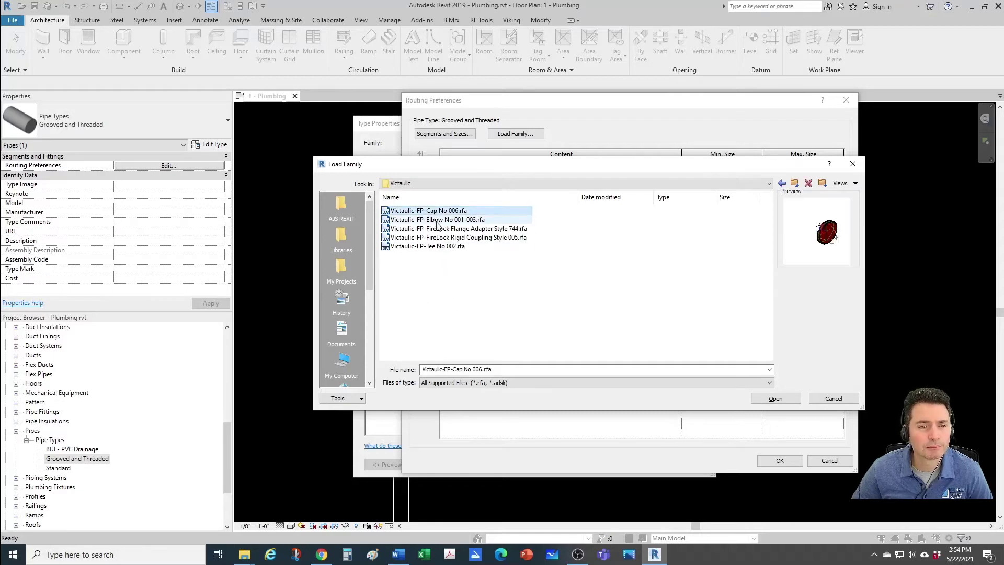
{"action": "left_click", "coordinate": [437, 219]}
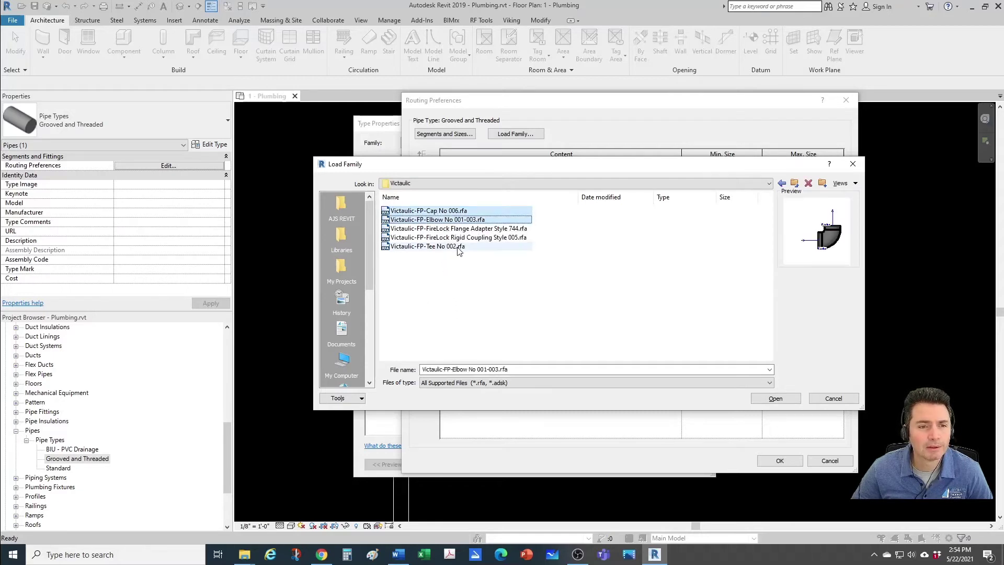
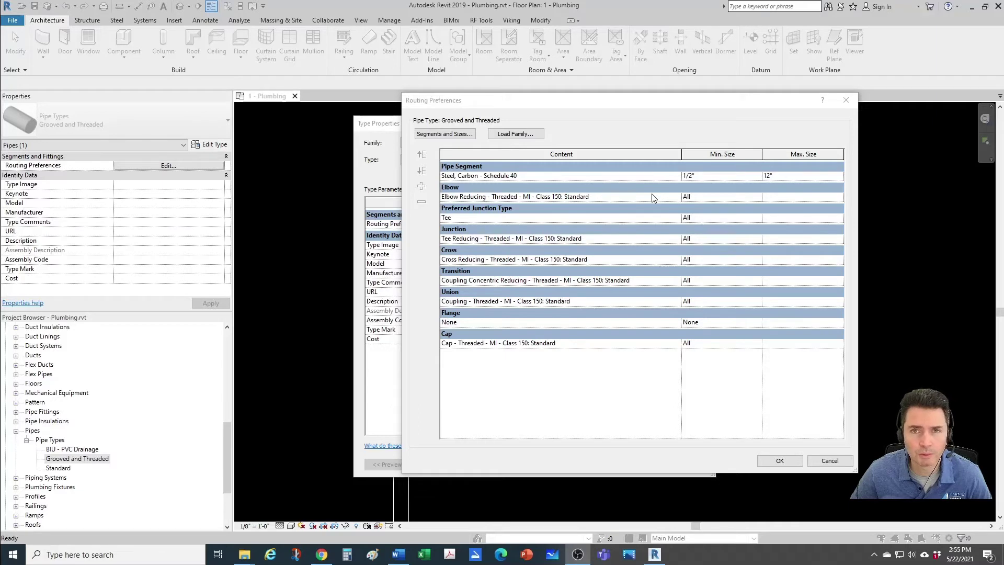
- Limit the threaded reducing elbow to a minimum size of 1/2" and a maximum size of 2"
{"action": "left_click", "coordinate": [758, 199]}
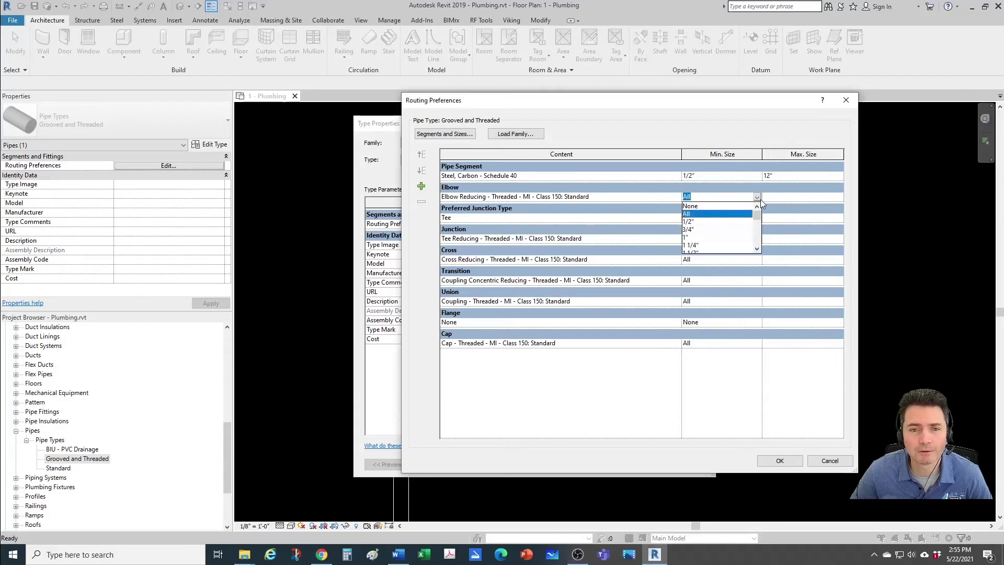
{"action": "left_click", "coordinate": [688, 221]}
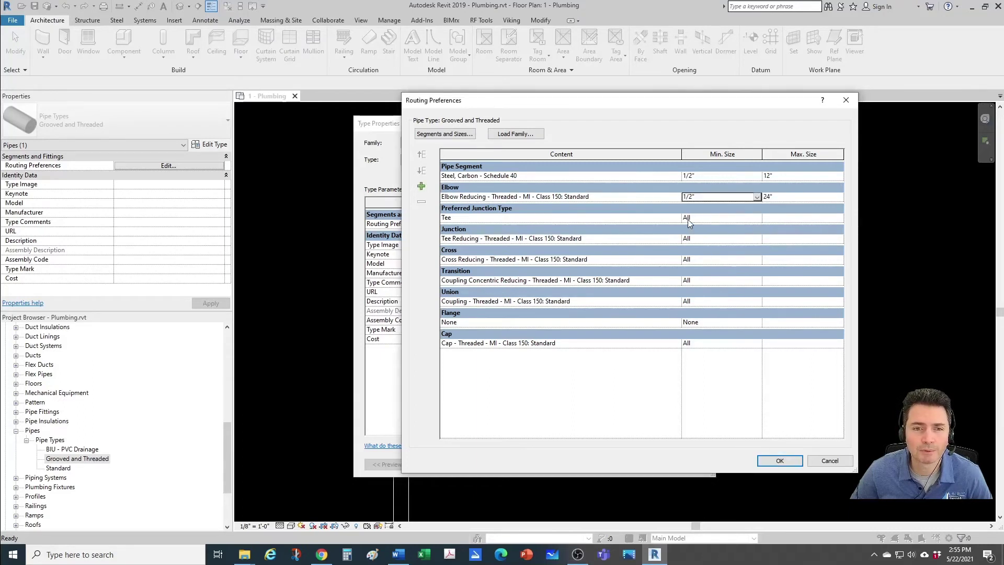
{"action": "left_click", "coordinate": [798, 196]}
{"action": "left_click", "coordinate": [838, 196]}
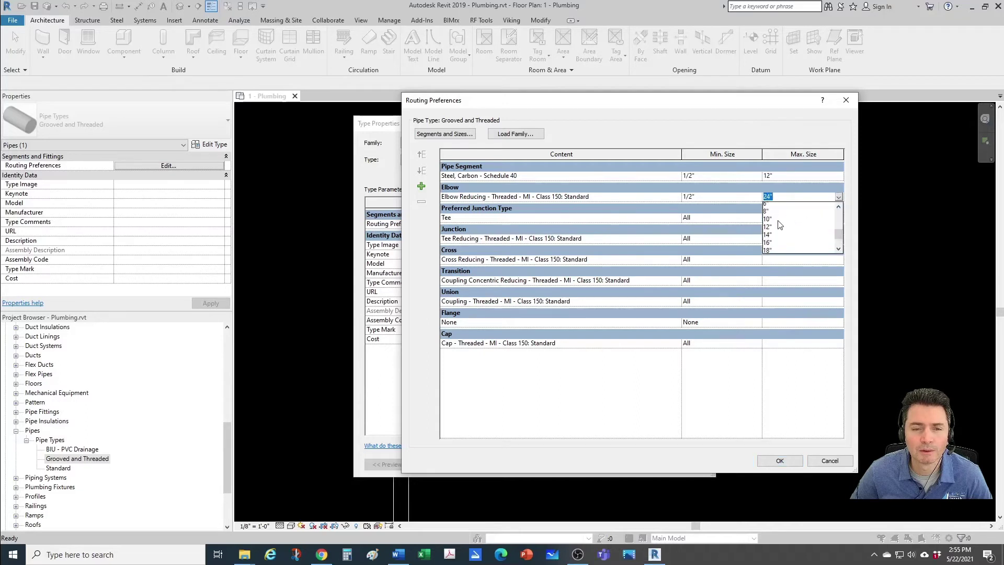
{"action": "scroll", "coordinate": [779, 224], "scroll_direction": "up", "scroll_amount": 3}
{"action": "left_click", "coordinate": [770, 234]}
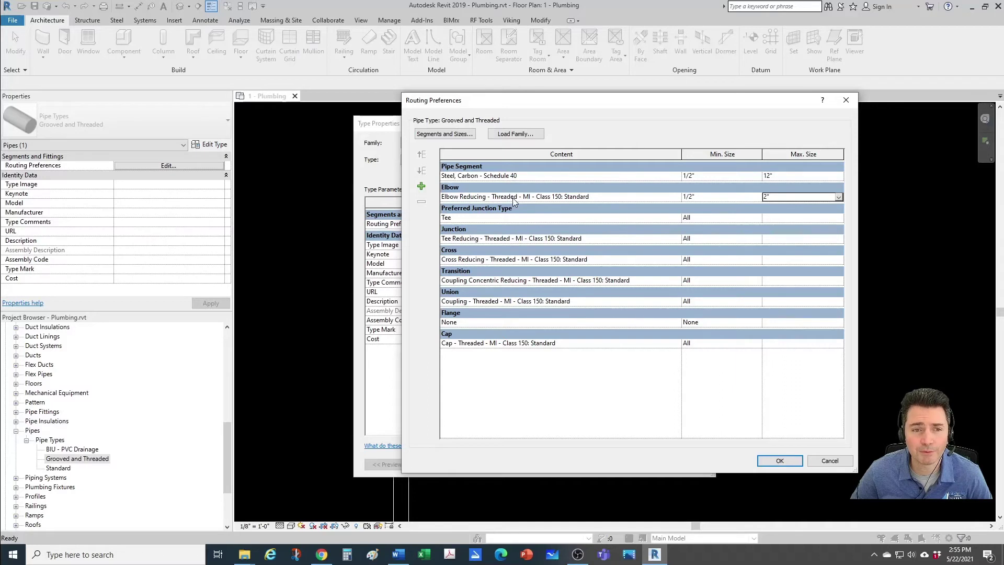
- Add a second elbow entry below the threaded one and assign it Victaulic-FP-Elbow No 001-003: Standard
{"action": "left_click", "coordinate": [505, 198]}
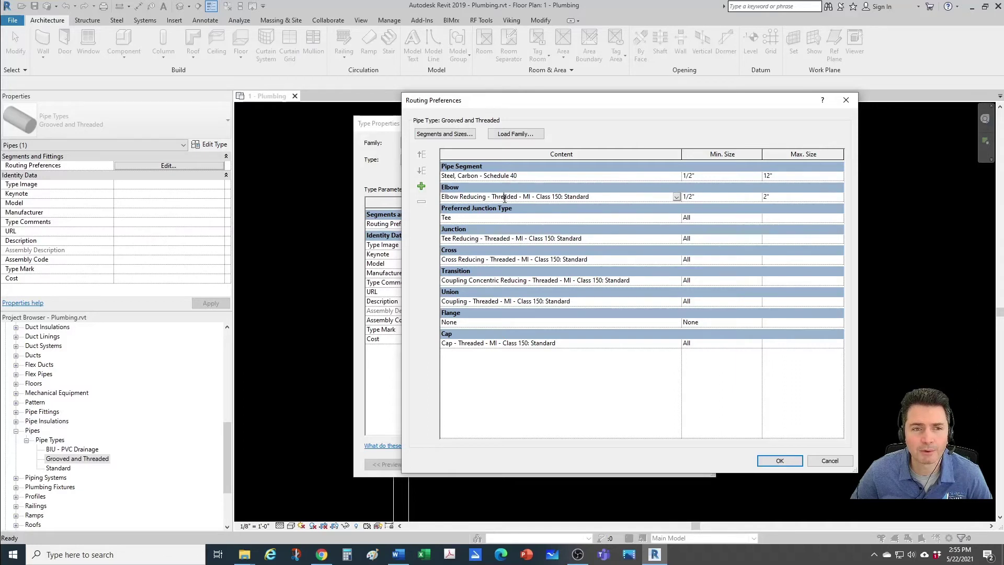
{"action": "left_click", "coordinate": [421, 187]}
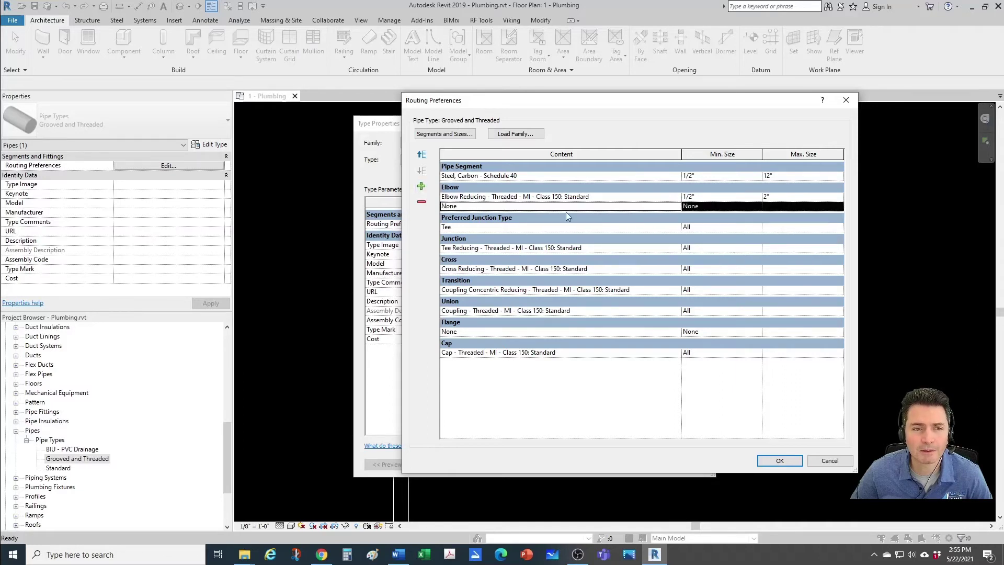
{"action": "left_click", "coordinate": [676, 206]}
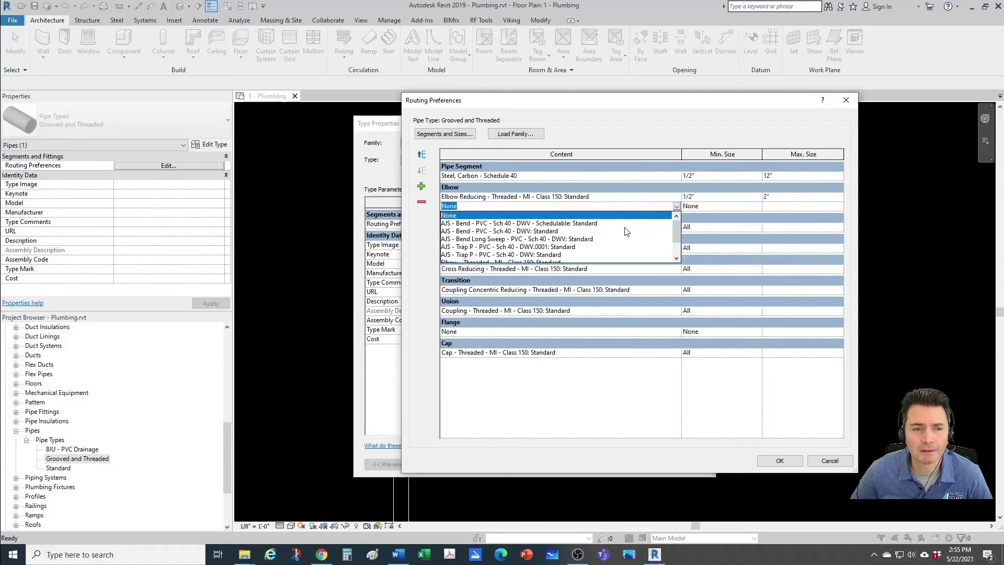
{"action": "scroll", "coordinate": [607, 241], "scroll_direction": "down", "scroll_amount": 2}
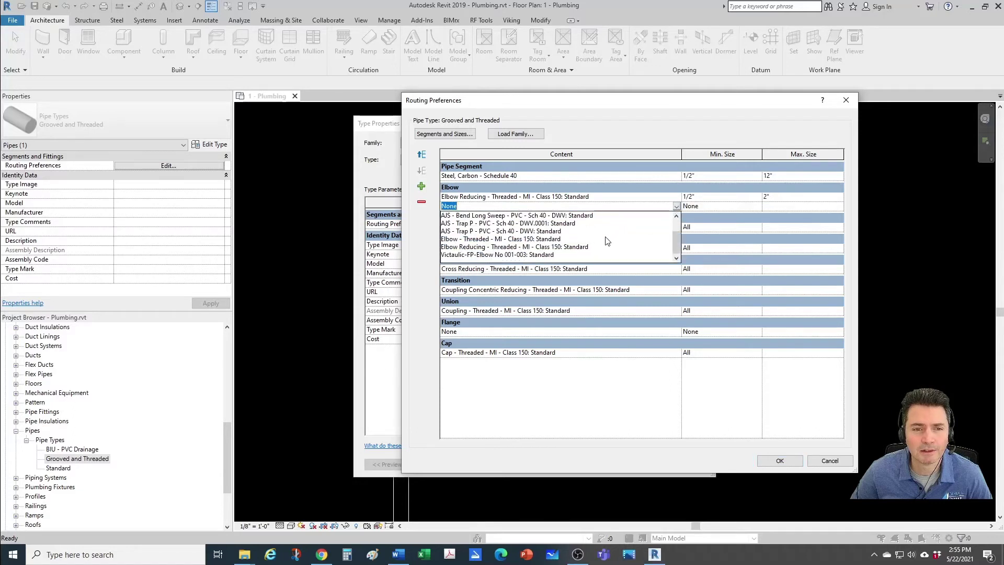
{"action": "left_click", "coordinate": [505, 256]}
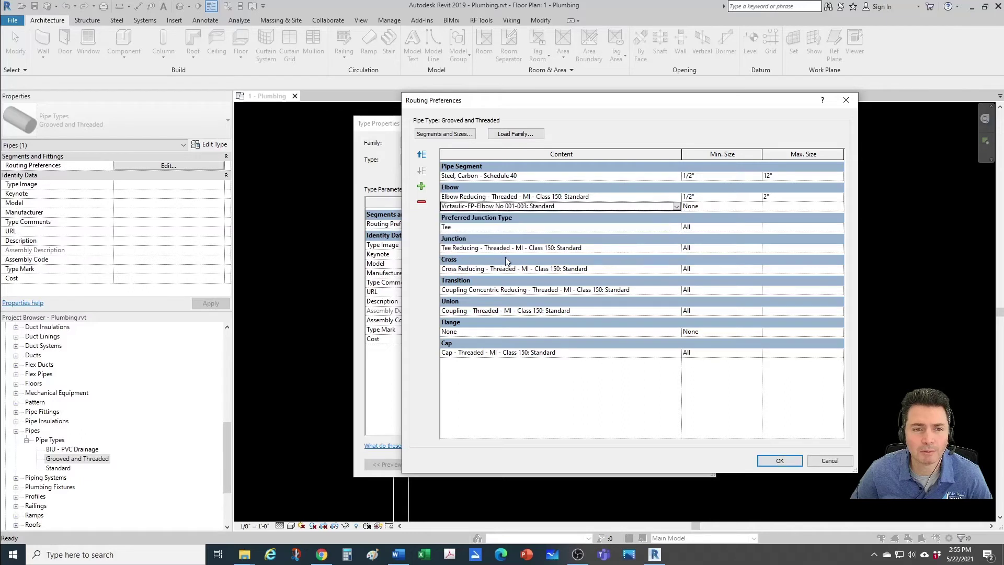
- Set the Victaulic elbow's size range from 2 1/2" minimum to 12" maximum
{"action": "left_click", "coordinate": [748, 206]}
{"action": "left_click", "coordinate": [757, 206]}
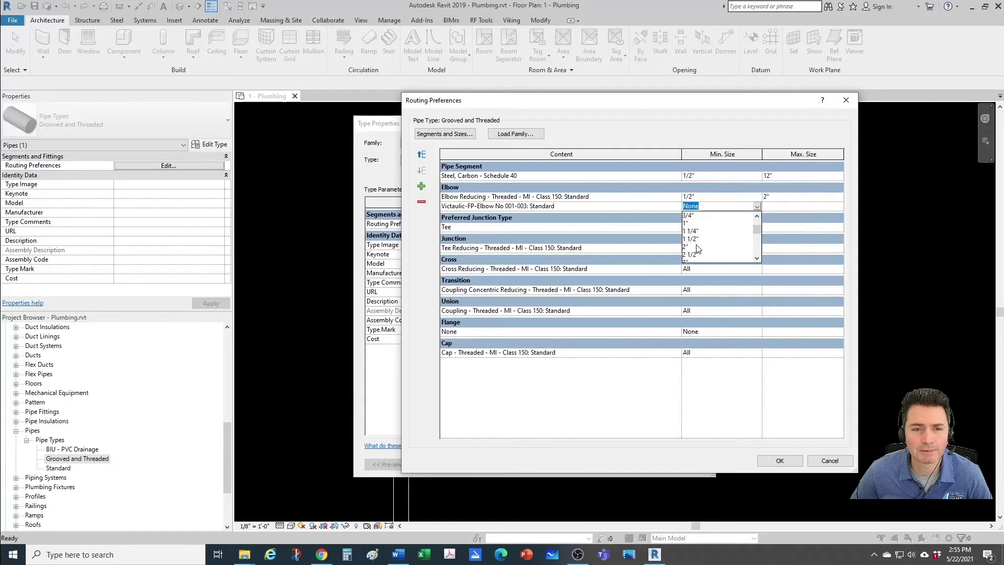
{"action": "left_click", "coordinate": [697, 257]}
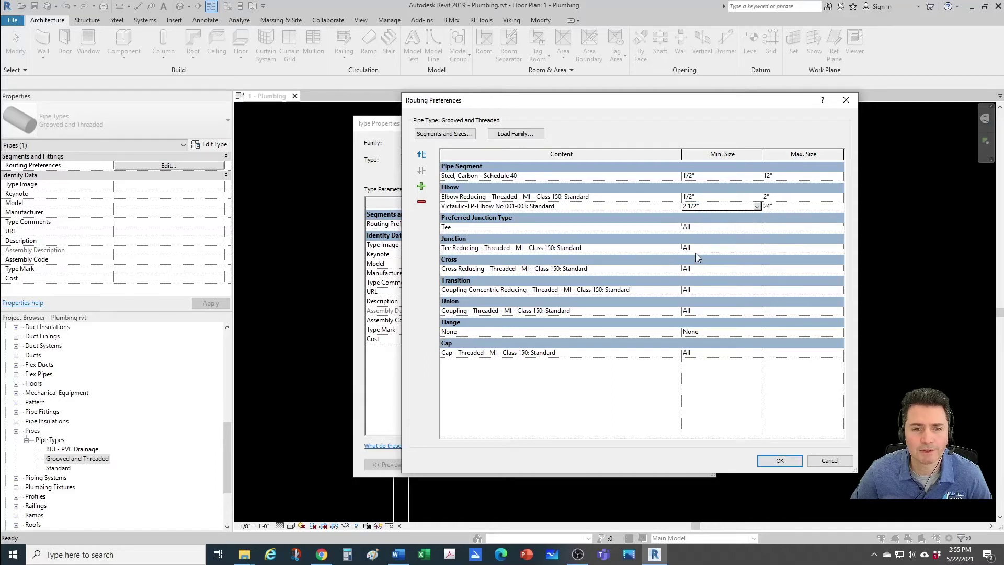
{"action": "left_click", "coordinate": [780, 206]}
{"action": "left_click", "coordinate": [839, 206]}
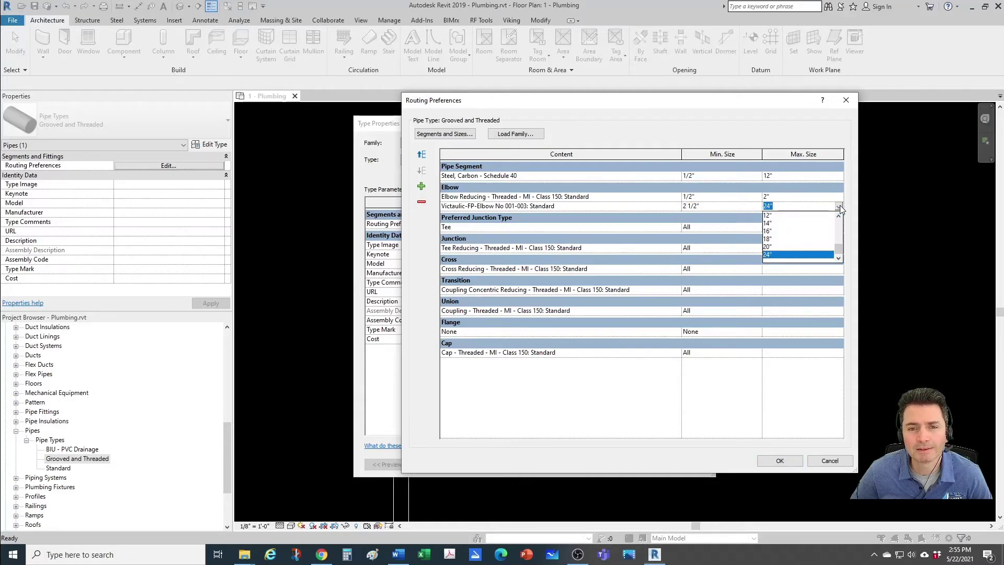
{"action": "left_click", "coordinate": [772, 216]}
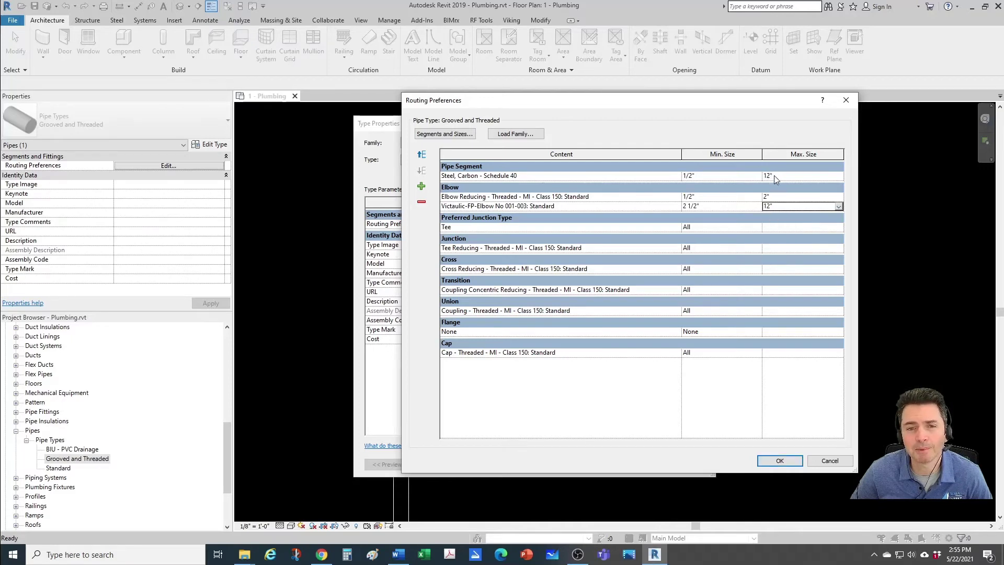
- Switch to Chrome to view the Google image results for the Victaulic 001 elbow and return to Revit
{"action": "key", "text": "alt+Tab"}
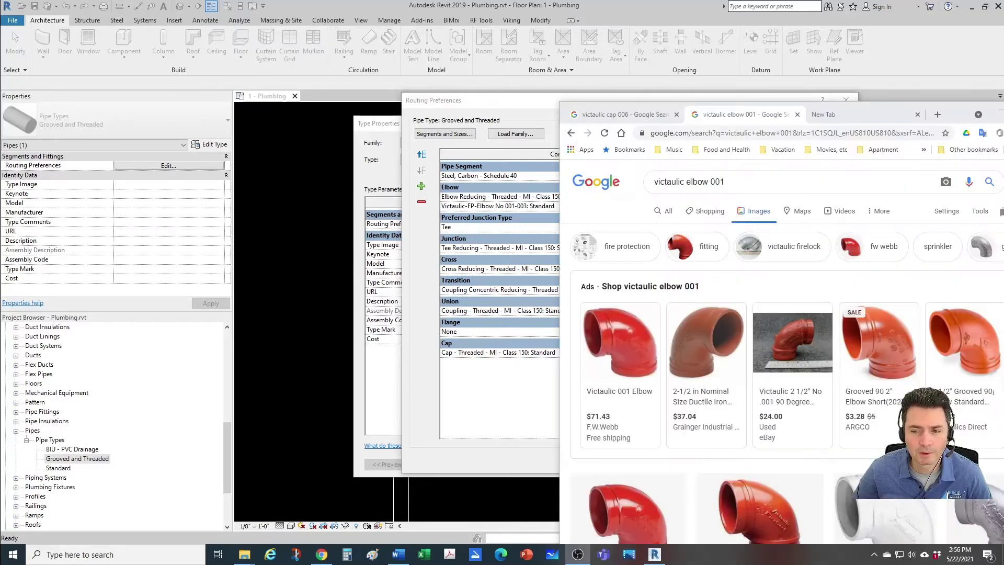
{"action": "mouse_move", "coordinate": [629, 349]}
{"action": "key", "text": "alt+Tab"}
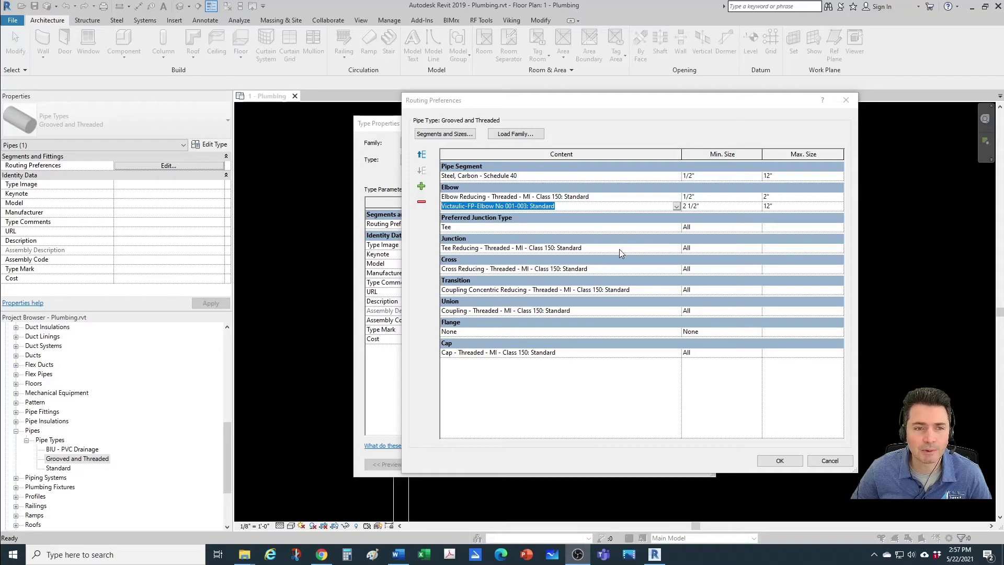
- Limit the threaded reducing tee under Junction to a minimum size of 1/2" and a maximum size of 2"
{"action": "left_click", "coordinate": [758, 248]}
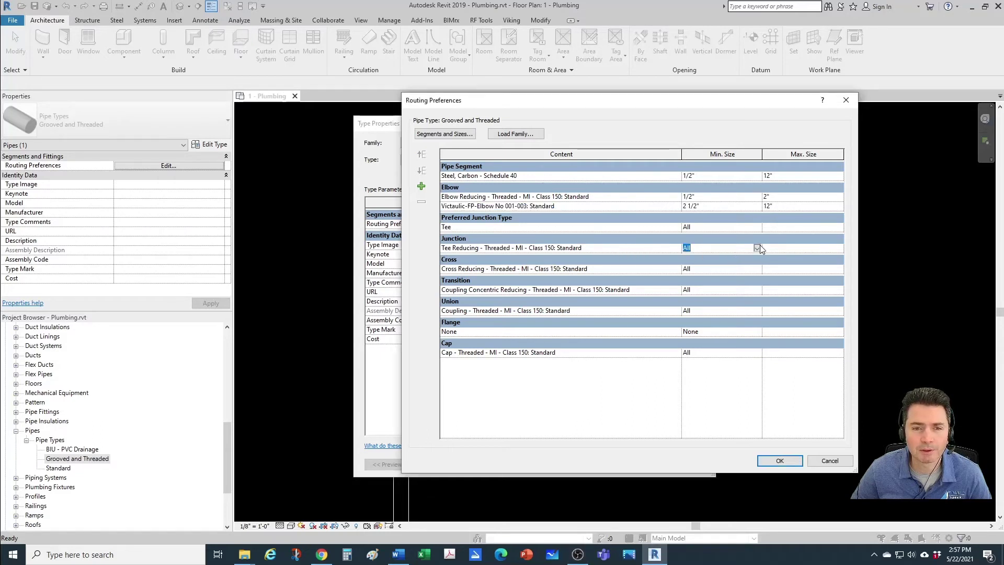
{"action": "left_click", "coordinate": [757, 248]}
{"action": "left_click", "coordinate": [706, 272]}
{"action": "left_click", "coordinate": [780, 249]}
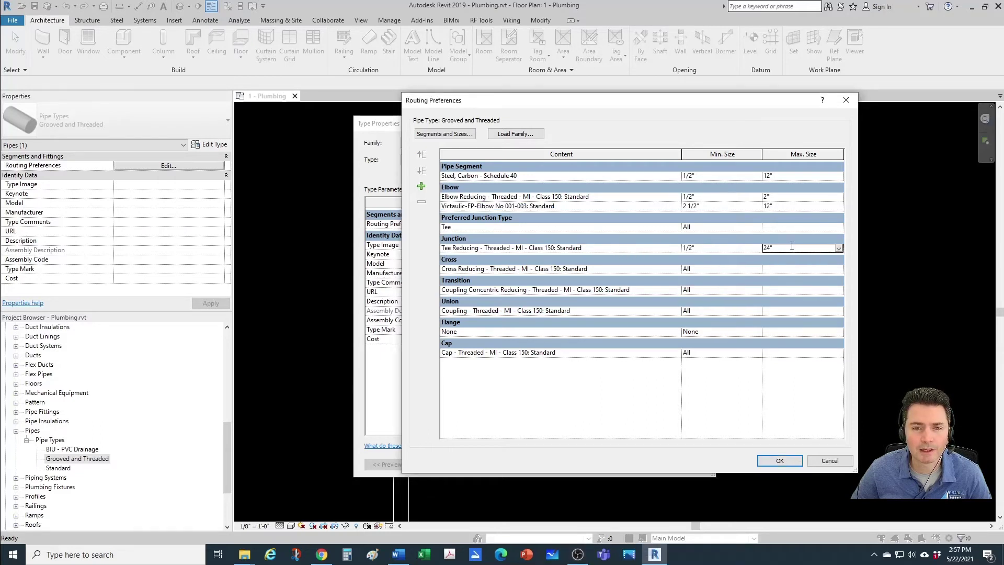
{"action": "left_click", "coordinate": [780, 249]}
{"action": "left_click", "coordinate": [839, 249]}
{"action": "scroll", "coordinate": [774, 277], "scroll_direction": "up", "scroll_amount": 5}
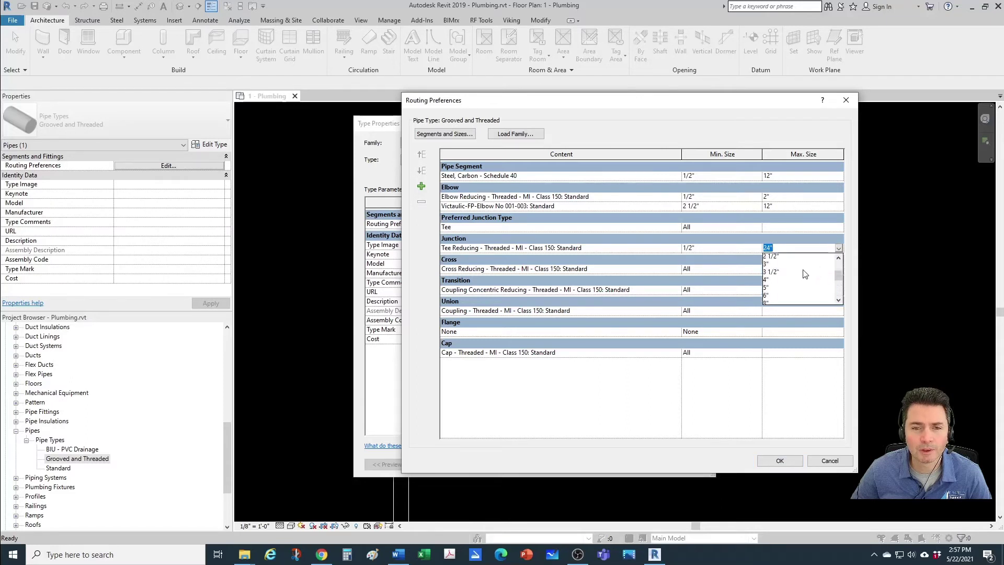
{"action": "left_click", "coordinate": [767, 257]}
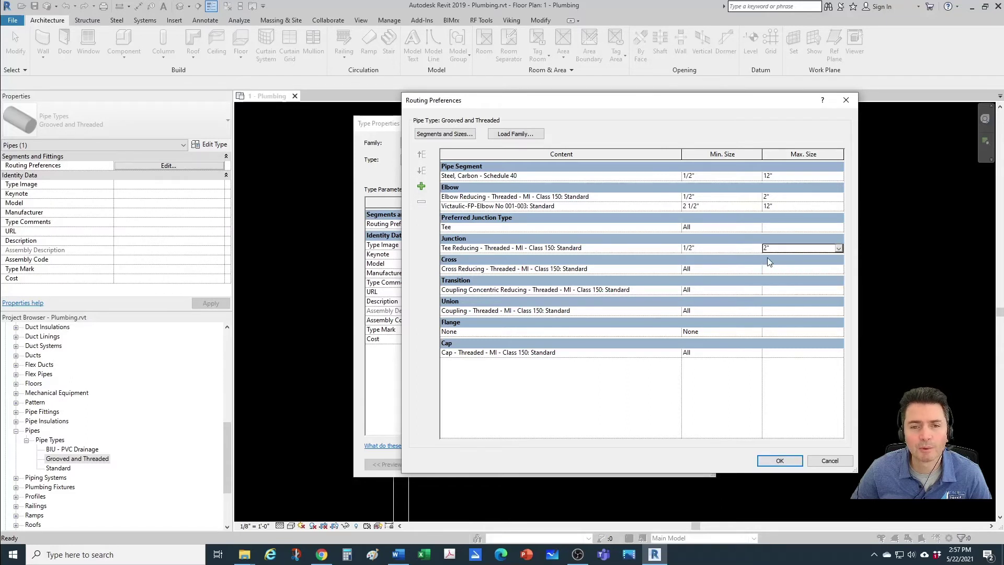
- Add a second junction entry below the threaded tee and assign it Victaulic-FP-Tee No 002: Standard
{"action": "left_click", "coordinate": [422, 186]}
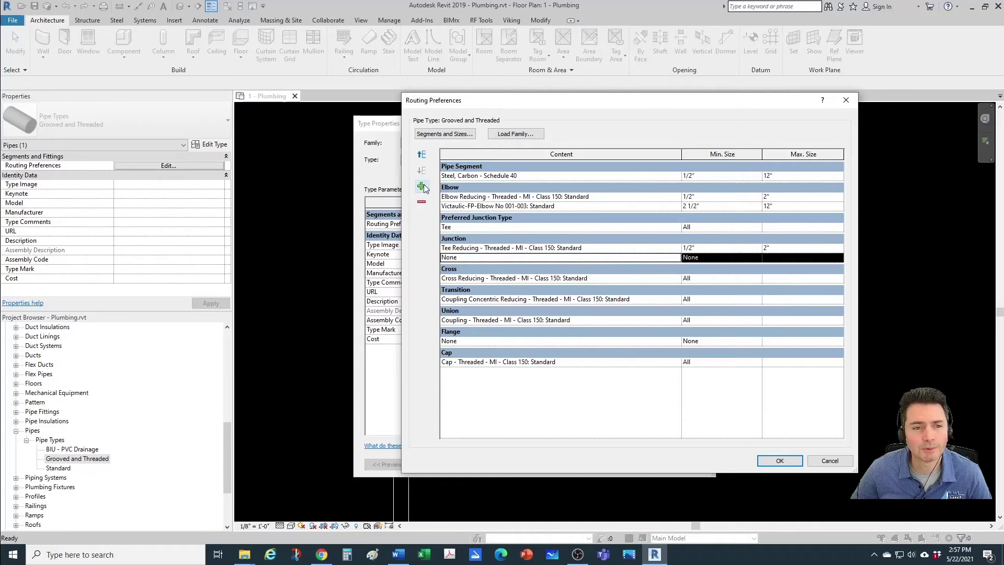
{"action": "left_click", "coordinate": [660, 256]}
{"action": "left_click", "coordinate": [675, 258]}
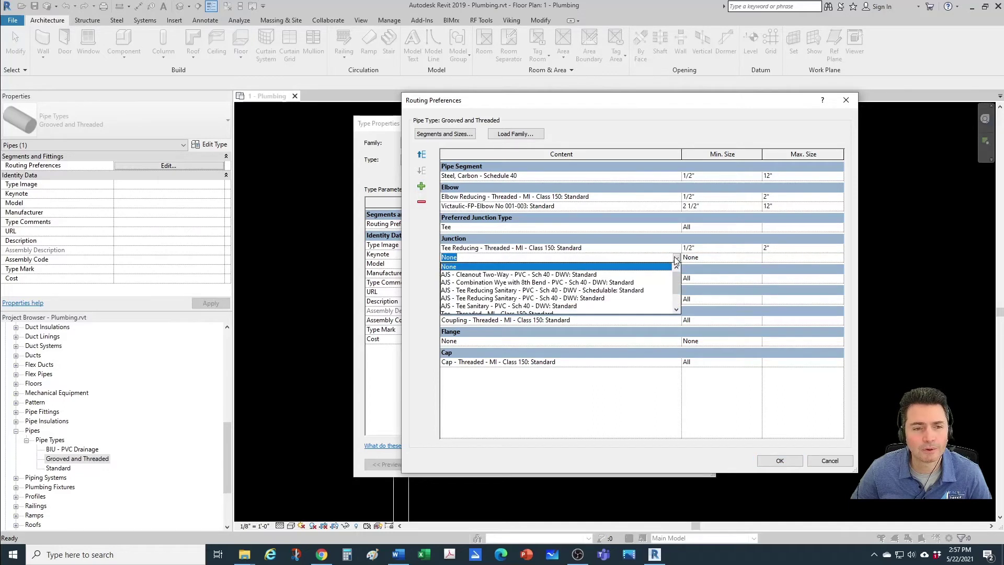
{"action": "scroll", "coordinate": [641, 270], "scroll_direction": "down", "scroll_amount": 2}
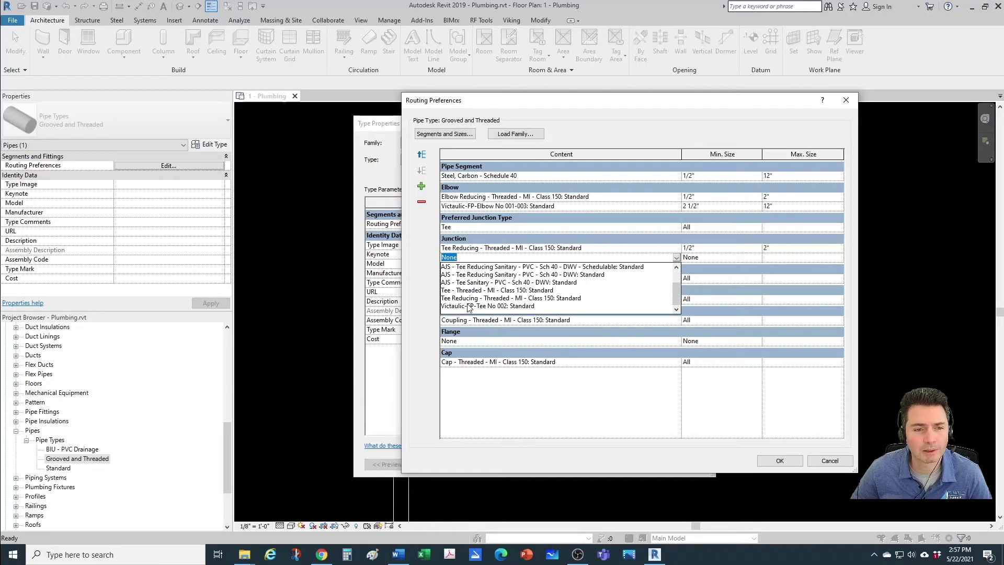
{"action": "left_click", "coordinate": [494, 307]}
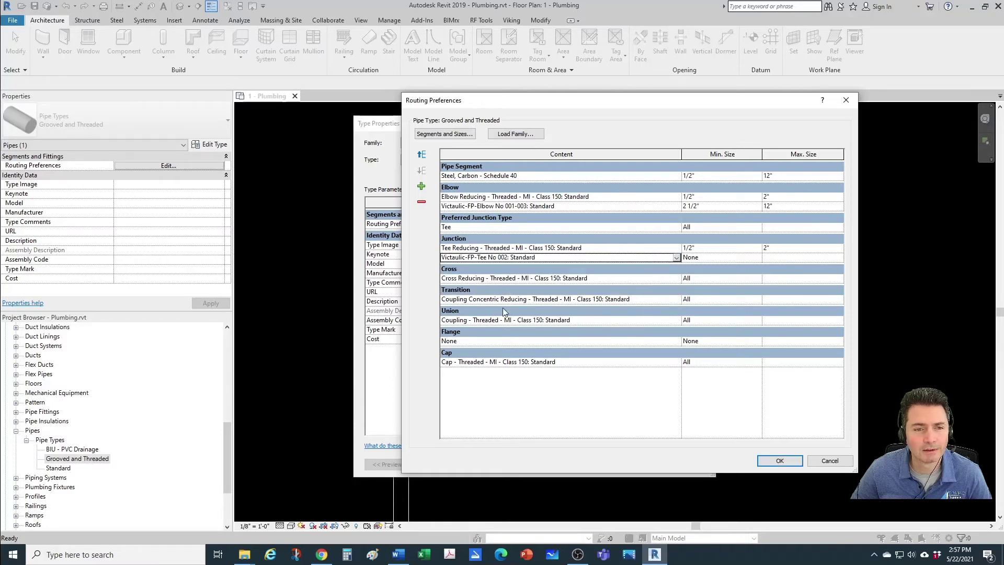
- Set the Victaulic tee's size range from 2 1/2" minimum to 12" maximum
{"action": "left_click", "coordinate": [744, 259]}
{"action": "left_click", "coordinate": [756, 258]}
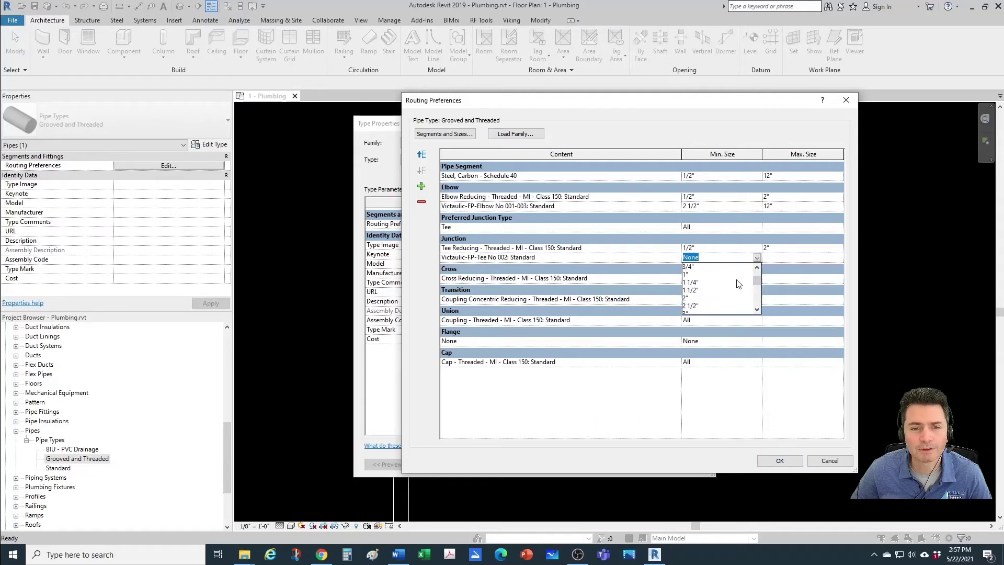
{"action": "left_click", "coordinate": [705, 306]}
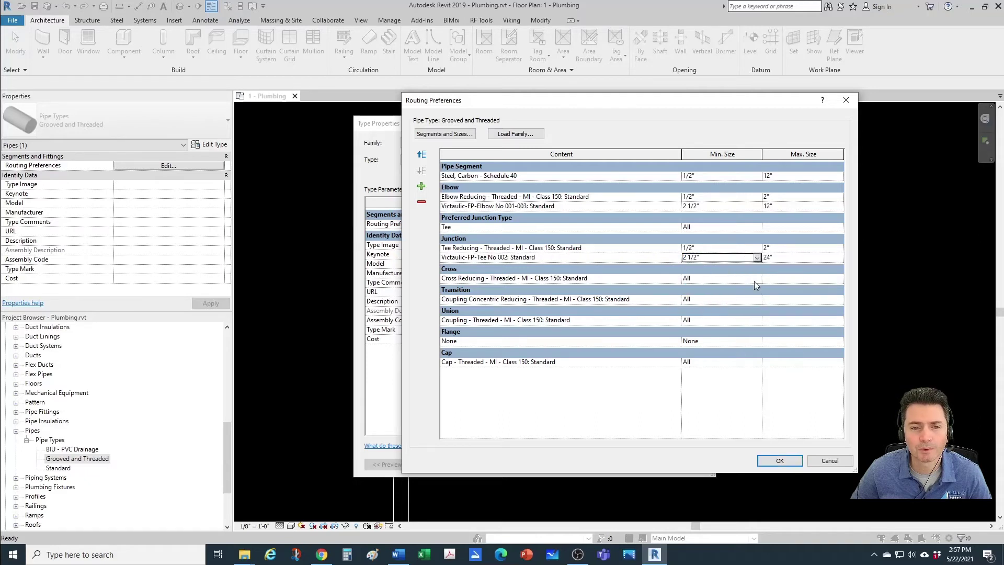
{"action": "left_click", "coordinate": [777, 257]}
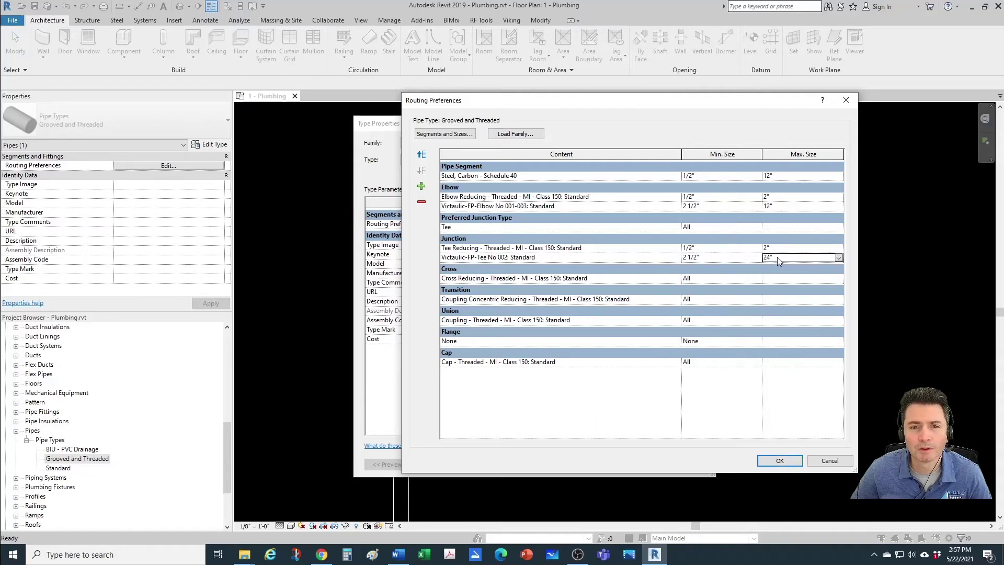
{"action": "left_click", "coordinate": [839, 258]}
{"action": "scroll", "coordinate": [794, 288], "scroll_direction": "up", "scroll_amount": 1}
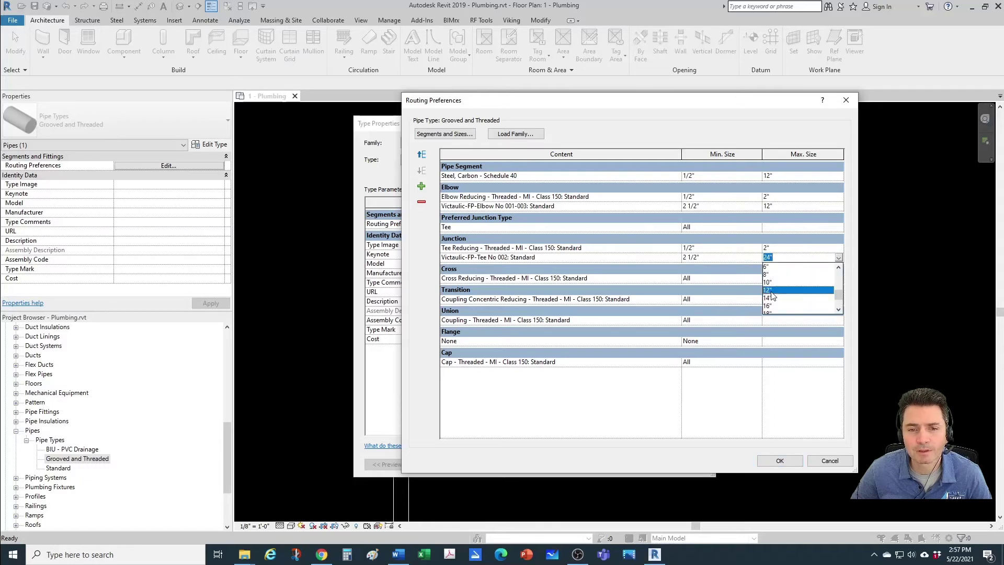
{"action": "left_click", "coordinate": [784, 291]}
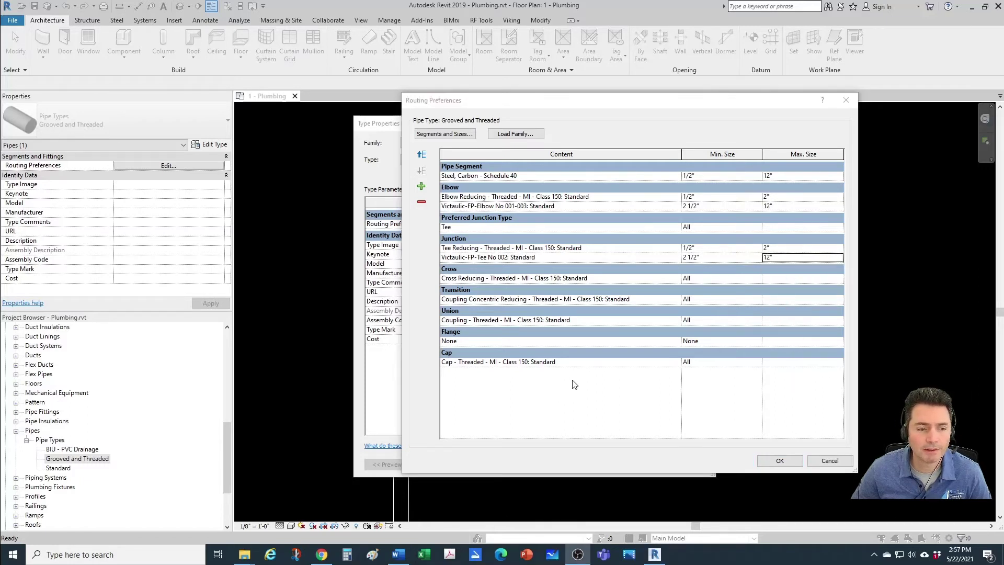
{"action": "left_click", "coordinate": [322, 554]}
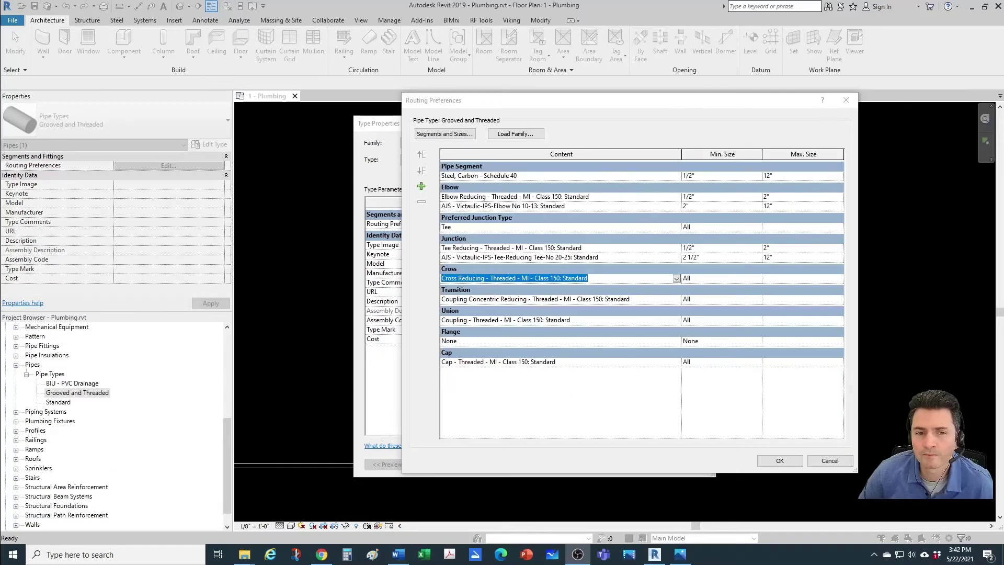
- Limit the threaded reducing cross to a minimum size of 1/2" and a maximum size of 2"
{"action": "left_click", "coordinate": [606, 413]}
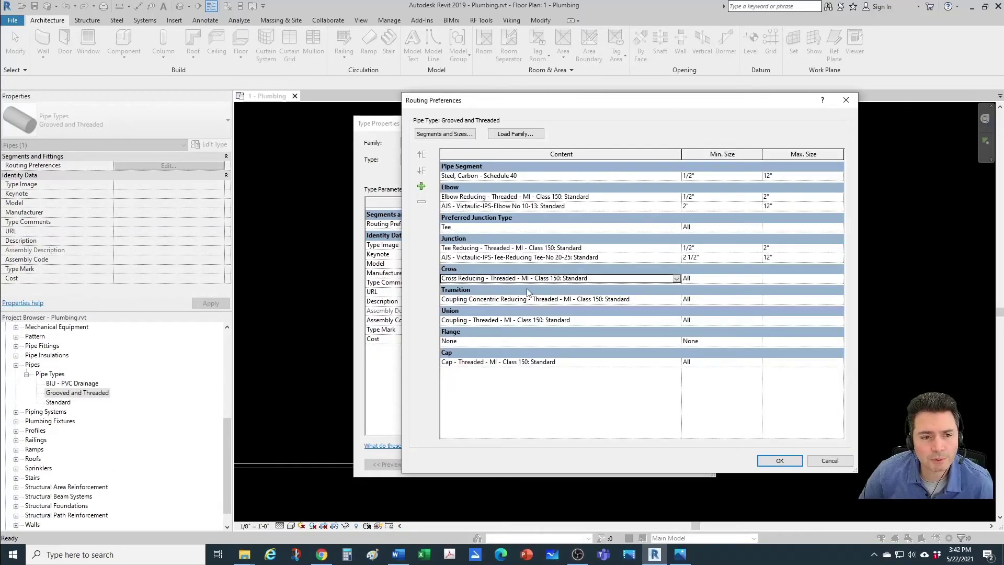
{"action": "left_click", "coordinate": [711, 278]}
{"action": "left_click", "coordinate": [757, 278]}
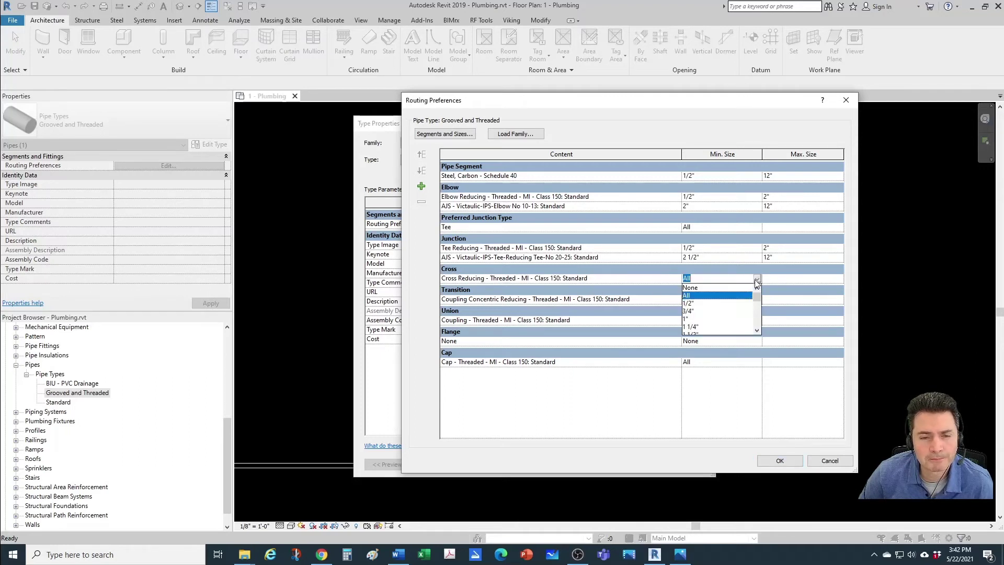
{"action": "left_click", "coordinate": [689, 303]}
{"action": "left_click", "coordinate": [829, 278]}
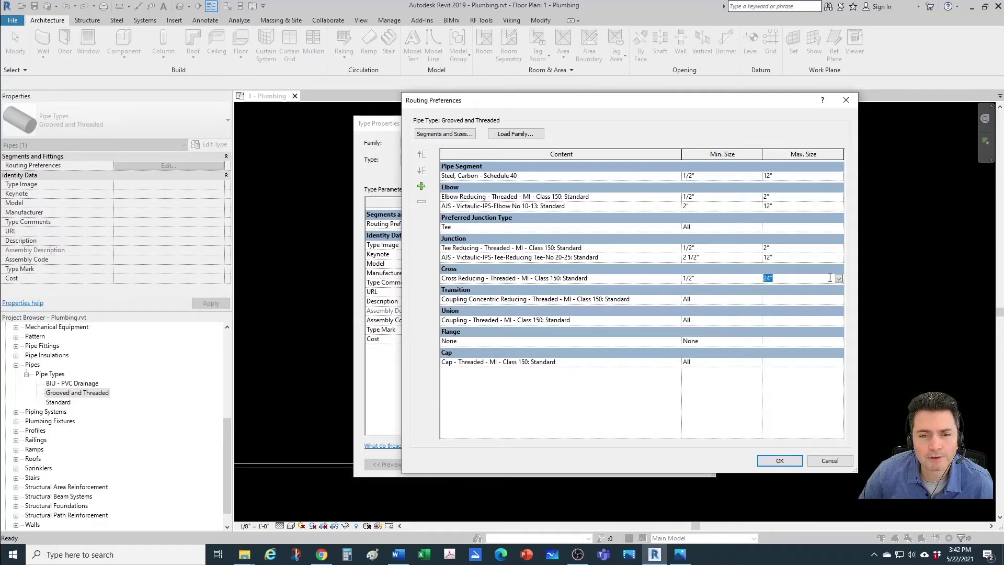
{"action": "left_click", "coordinate": [839, 278]}
{"action": "scroll", "coordinate": [774, 291], "scroll_direction": "up", "scroll_amount": 2}
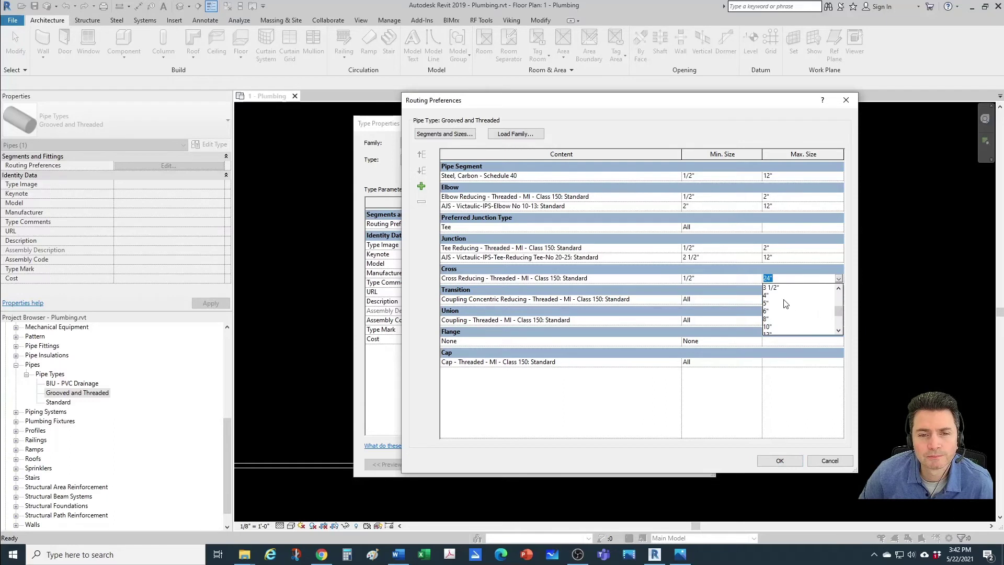
{"action": "scroll", "coordinate": [774, 290], "scroll_direction": "up", "scroll_amount": 1}
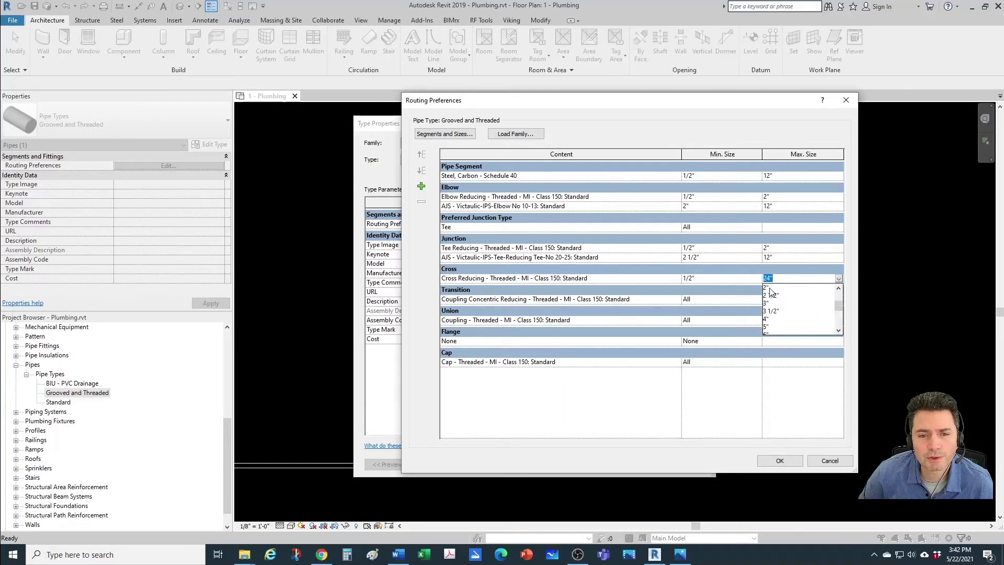
{"action": "left_click", "coordinate": [769, 288]}
- Add a second cross entry below the threaded one and assign it AJS - Victaulic-IPS-Cross-No 35: Standard
{"action": "left_click", "coordinate": [523, 278]}
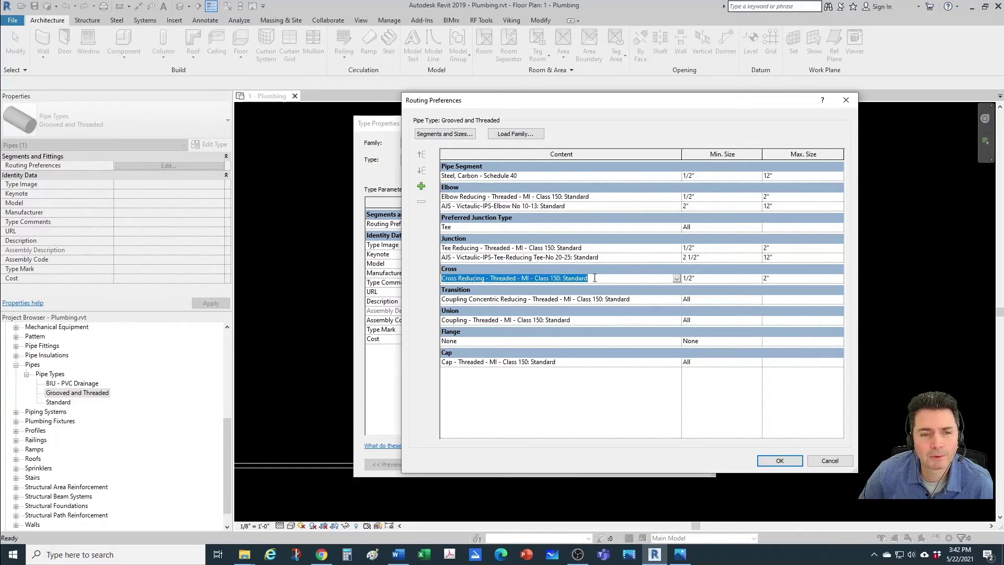
{"action": "left_click", "coordinate": [421, 186]}
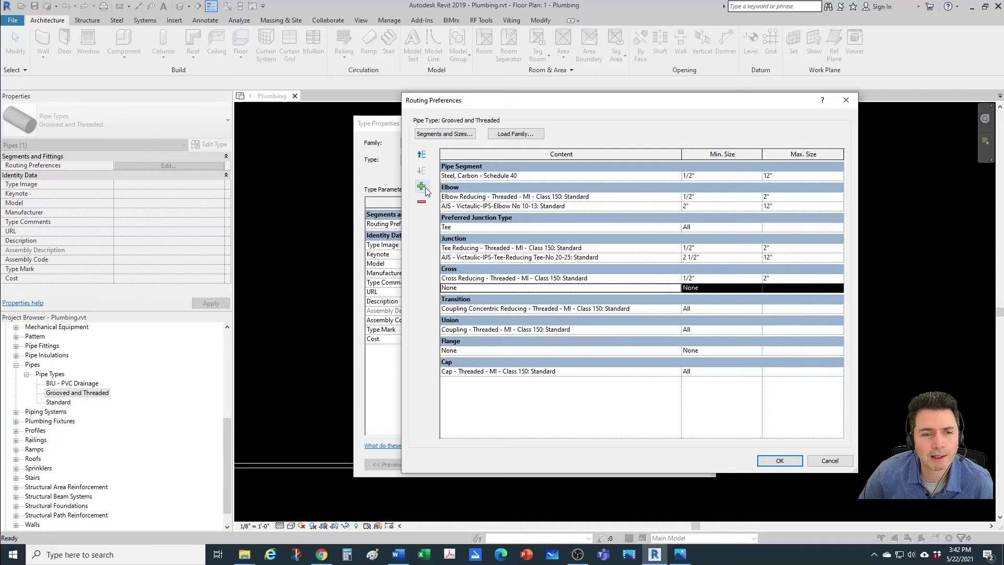
{"action": "left_click", "coordinate": [676, 288]}
{"action": "scroll", "coordinate": [588, 305], "scroll_direction": "down", "scroll_amount": 1}
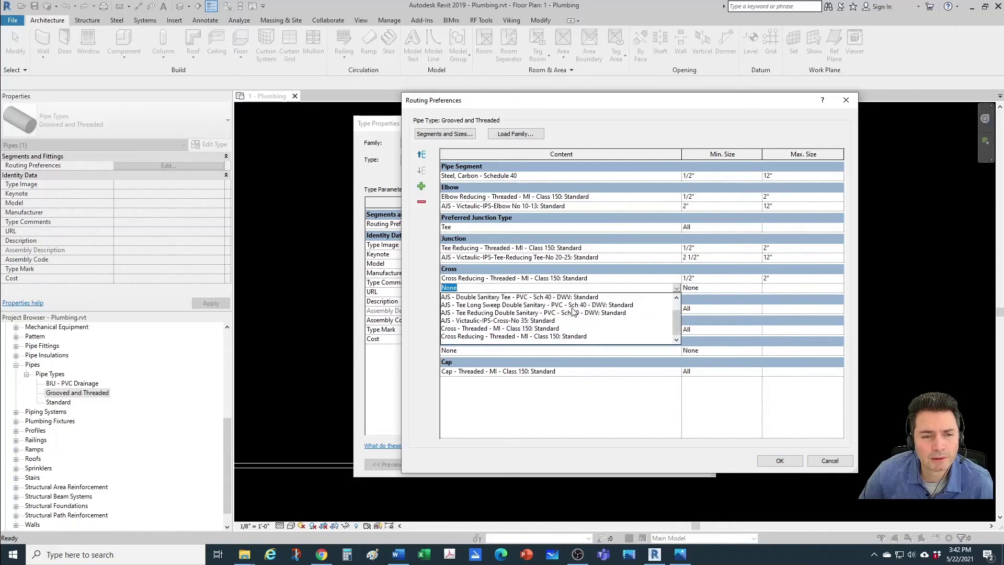
{"action": "left_click", "coordinate": [506, 321]}
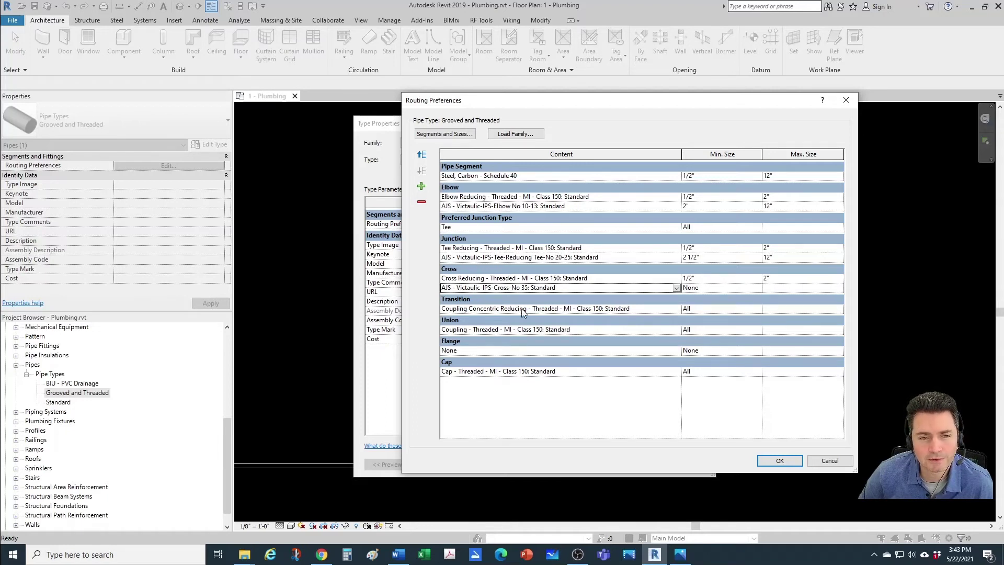
- Set the Victaulic cross's size range from 2 1/2" minimum to 12" maximum
{"action": "left_click", "coordinate": [756, 287]}
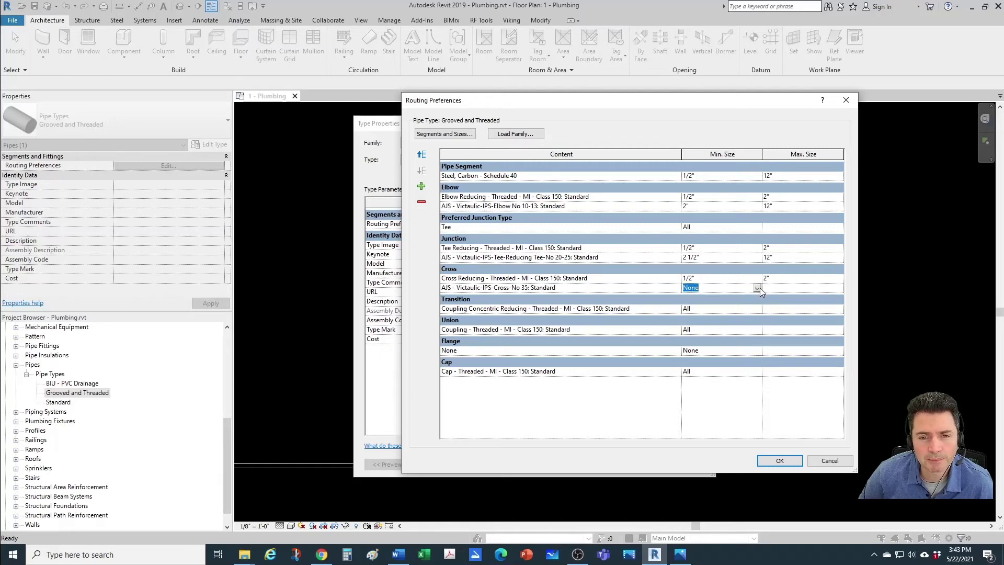
{"action": "left_click", "coordinate": [757, 288]}
{"action": "scroll", "coordinate": [700, 319], "scroll_direction": "down", "scroll_amount": 3}
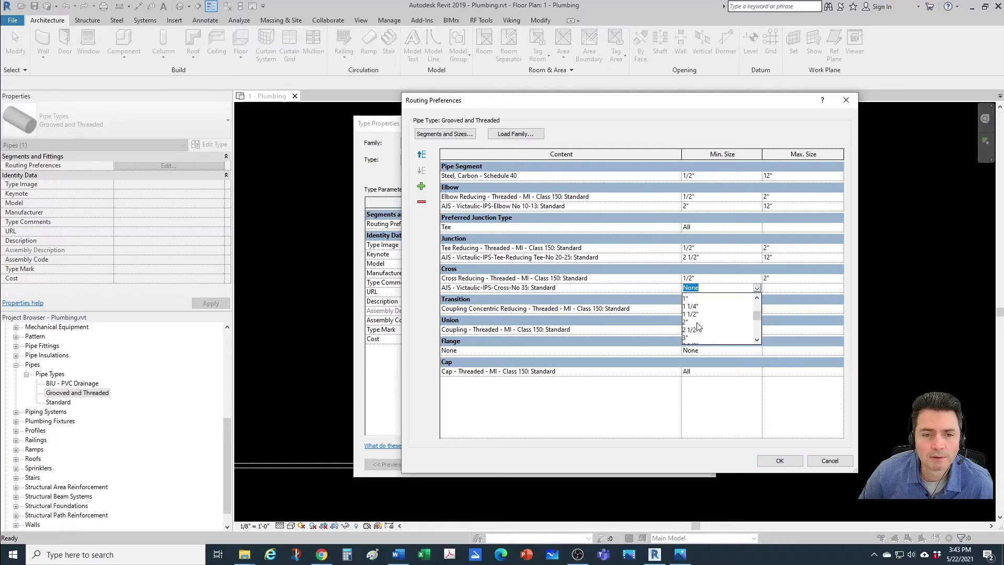
{"action": "scroll", "coordinate": [698, 327], "scroll_direction": "down", "scroll_amount": 1}
{"action": "left_click", "coordinate": [696, 312]}
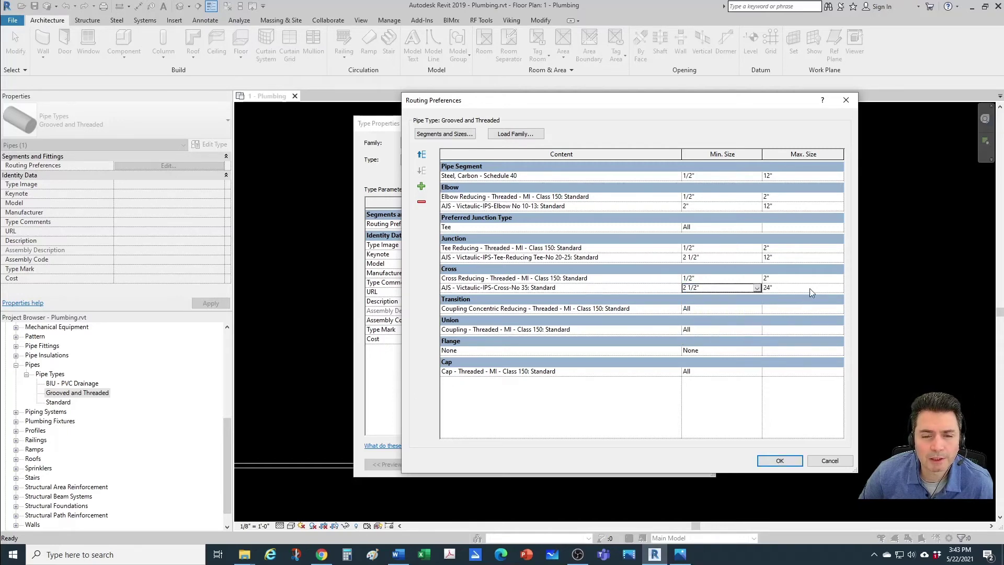
{"action": "left_click", "coordinate": [816, 288]}
{"action": "left_click", "coordinate": [838, 289]}
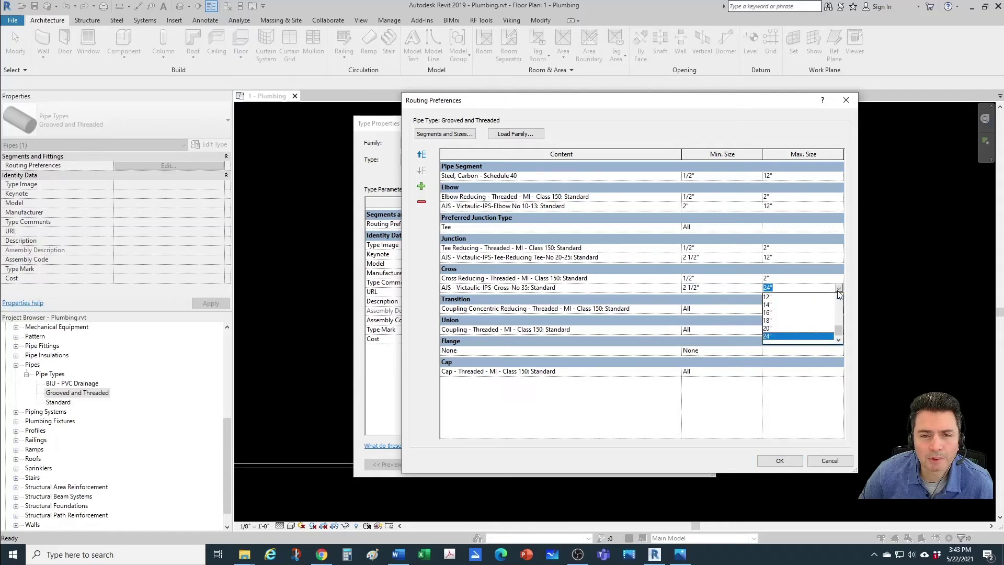
{"action": "left_click", "coordinate": [770, 298]}
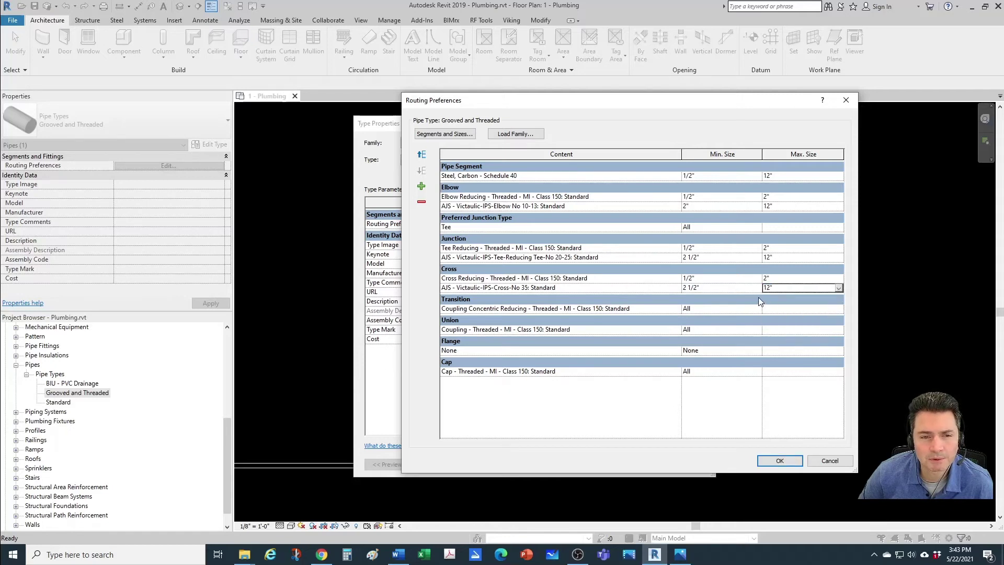
- Limit the threaded concentric reducing coupling under Transition to a minimum size of 1/2" and a maximum size of 2"
{"action": "left_click", "coordinate": [523, 308]}
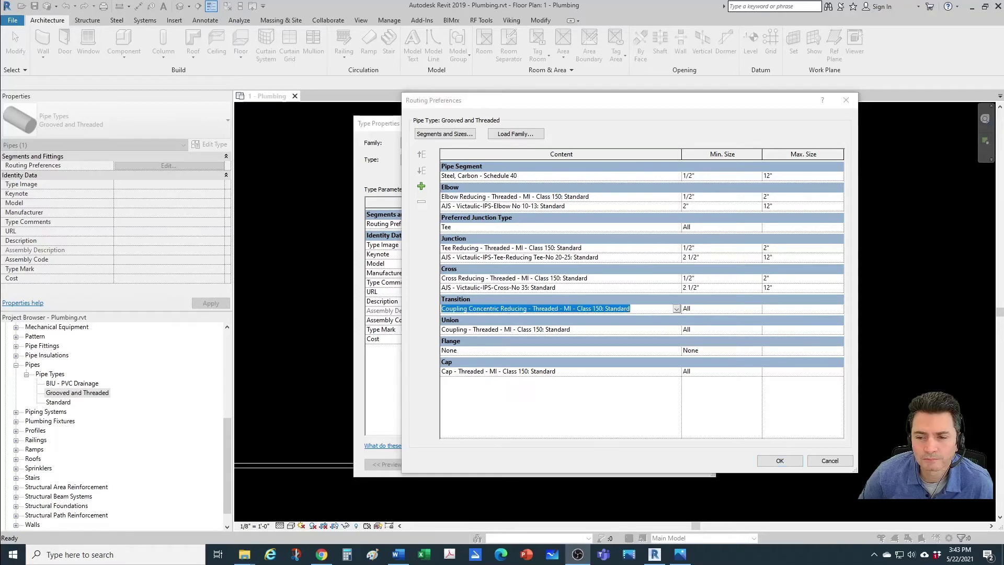
{"action": "left_click", "coordinate": [707, 309]}
{"action": "left_click", "coordinate": [758, 309]}
{"action": "left_click", "coordinate": [706, 333]}
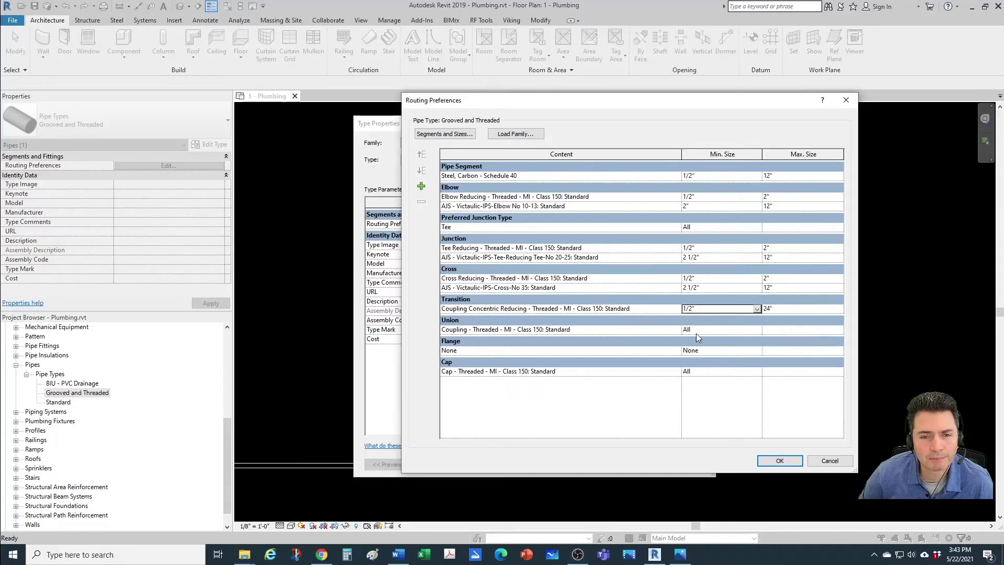
{"action": "left_click", "coordinate": [806, 308]}
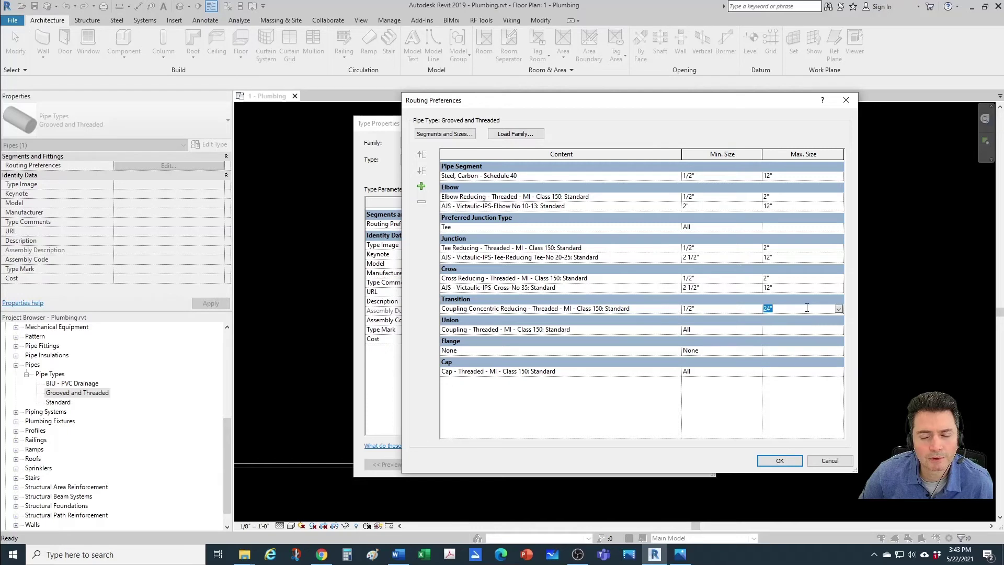
{"action": "left_click", "coordinate": [838, 308]}
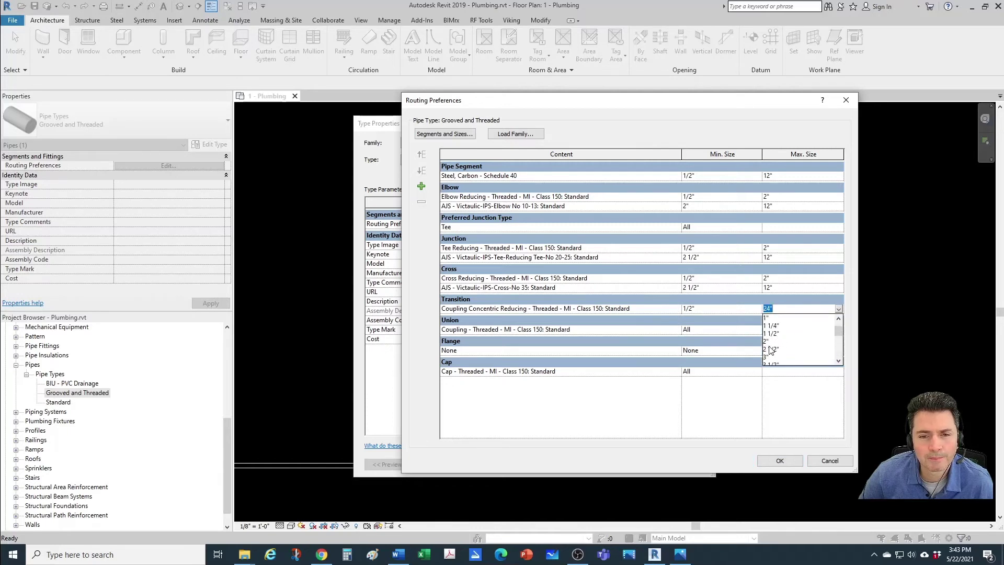
{"action": "left_click", "coordinate": [768, 341]}
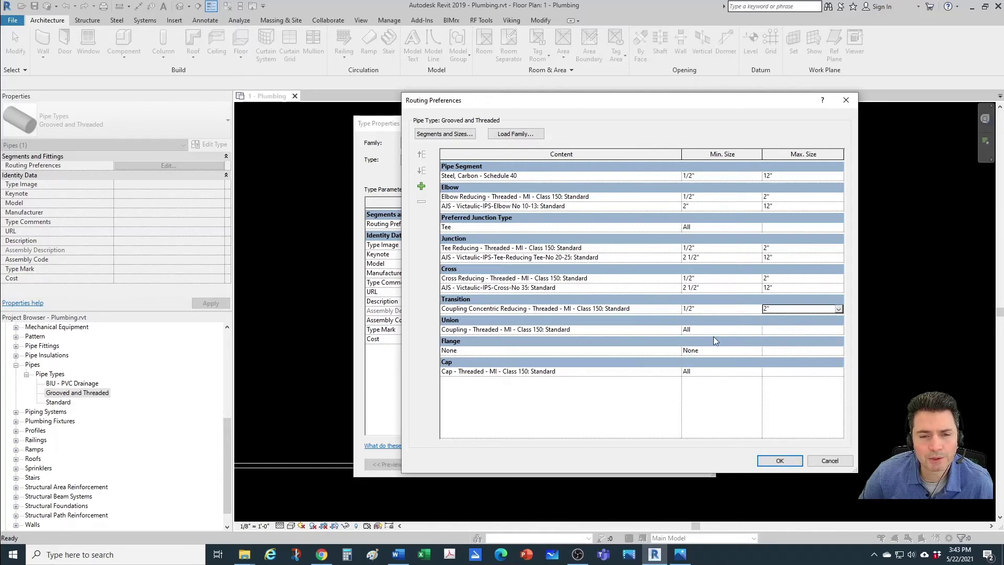
- Add a second Transition entry below the threaded reducing coupling and assign it AJS - Victaulic-IPS-Reducer No 50-51: Standard
{"action": "left_click", "coordinate": [620, 307]}
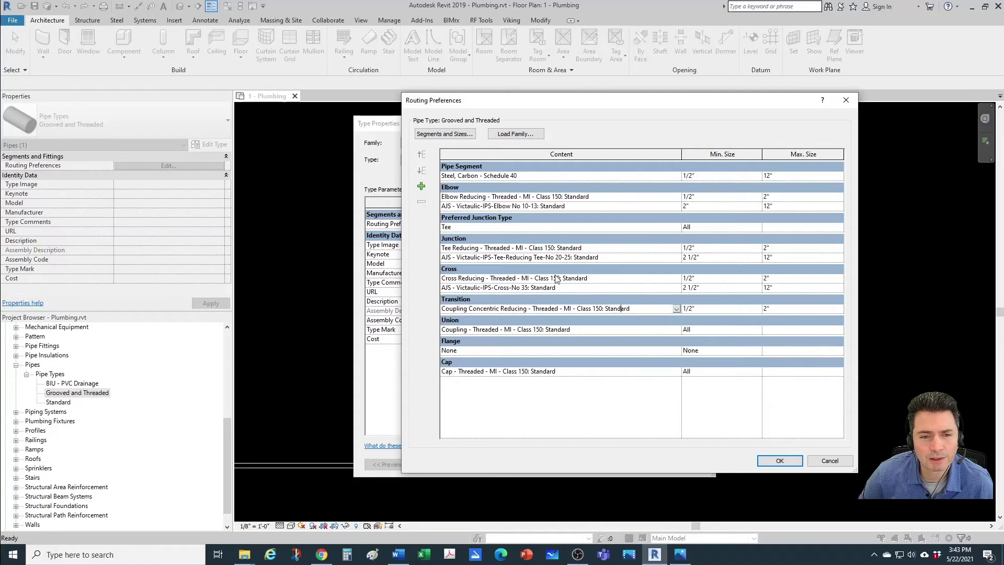
{"action": "left_click", "coordinate": [422, 186]}
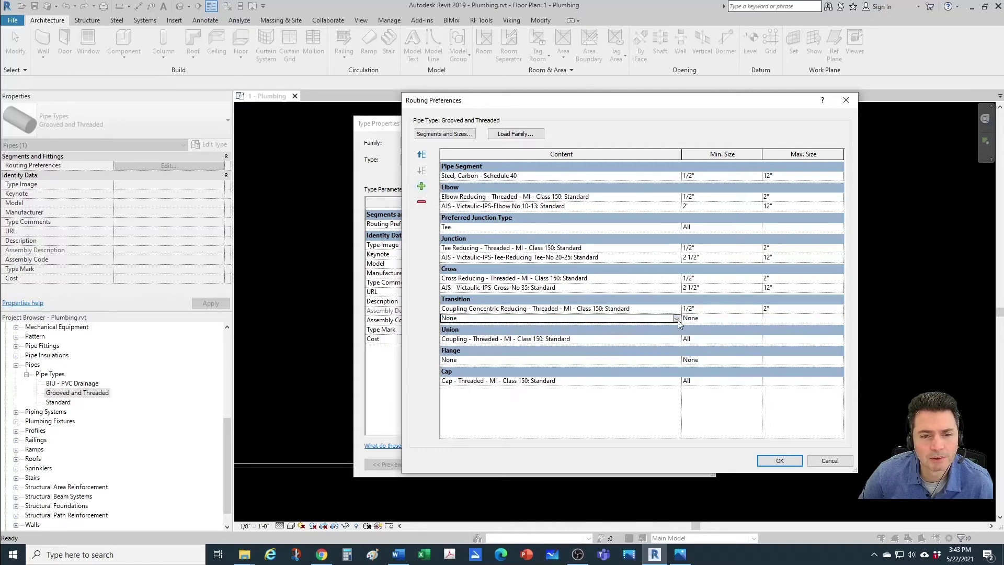
{"action": "left_click", "coordinate": [677, 319]}
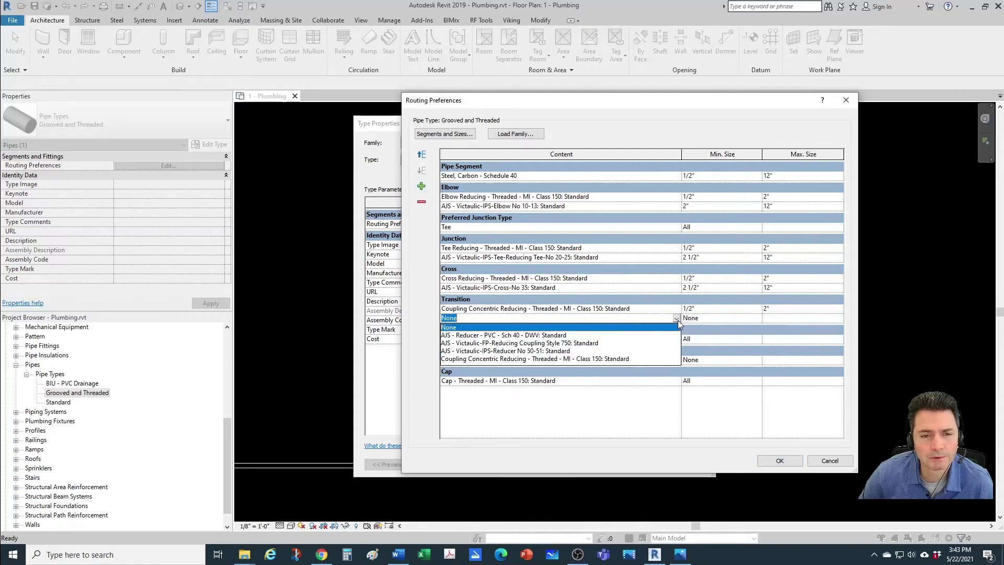
{"action": "left_click", "coordinate": [515, 351]}
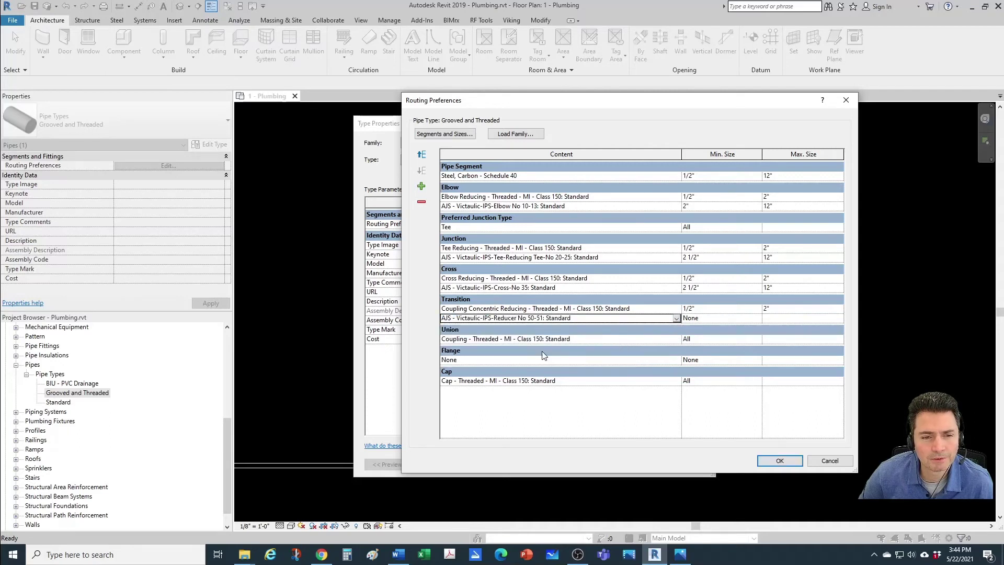
- Set the Victaulic reducer's size range under Transition to 2 1/2" minimum and 12" maximum
{"action": "left_click", "coordinate": [758, 319]}
{"action": "scroll", "coordinate": [707, 355], "scroll_direction": "down", "scroll_amount": 3}
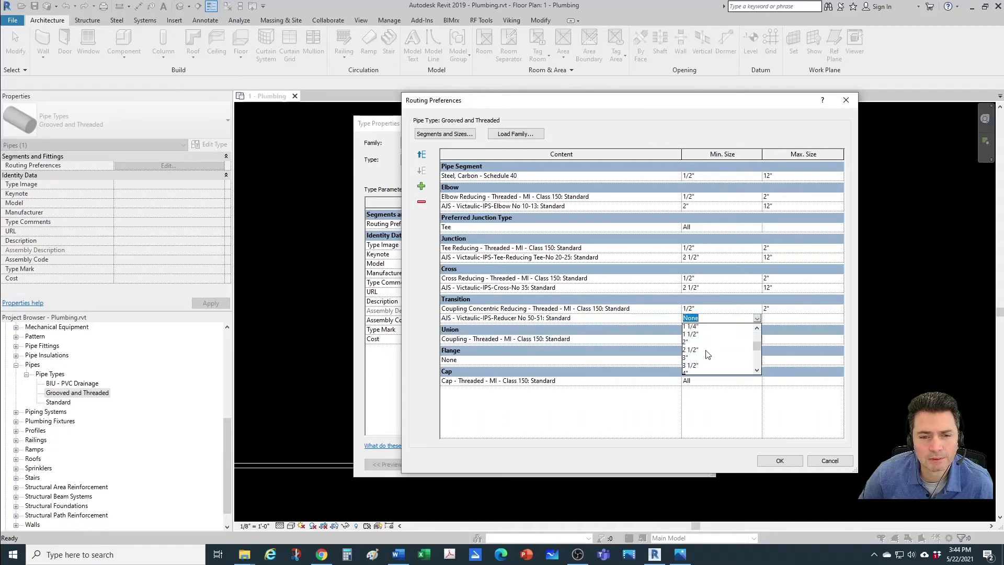
{"action": "left_click", "coordinate": [693, 346]}
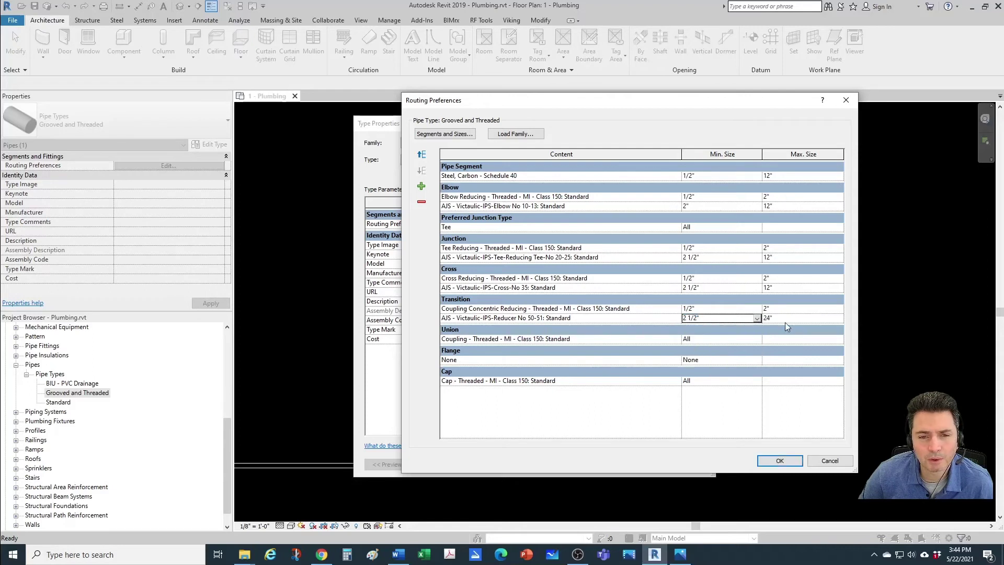
{"action": "left_click", "coordinate": [817, 318]}
{"action": "left_click", "coordinate": [838, 318]}
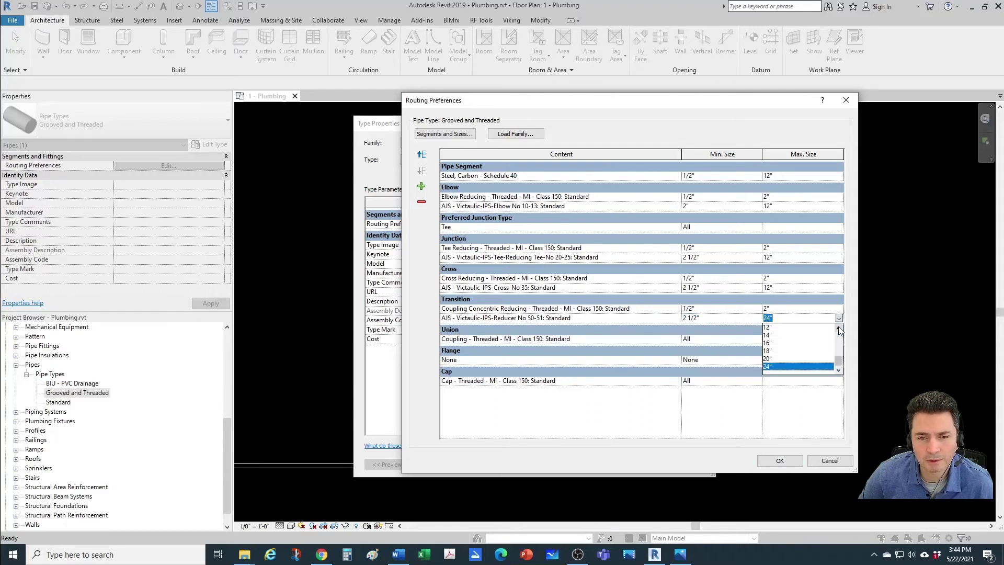
{"action": "left_click", "coordinate": [769, 328]}
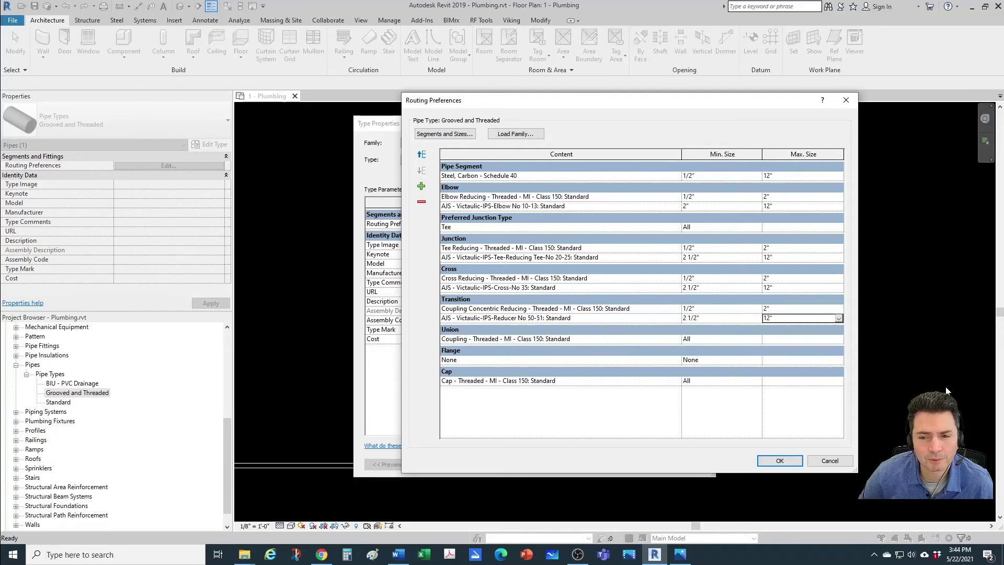
- Limit the threaded coupling under Union to a minimum size of 1/2" and a maximum size of 2"
{"action": "left_click", "coordinate": [560, 339]}
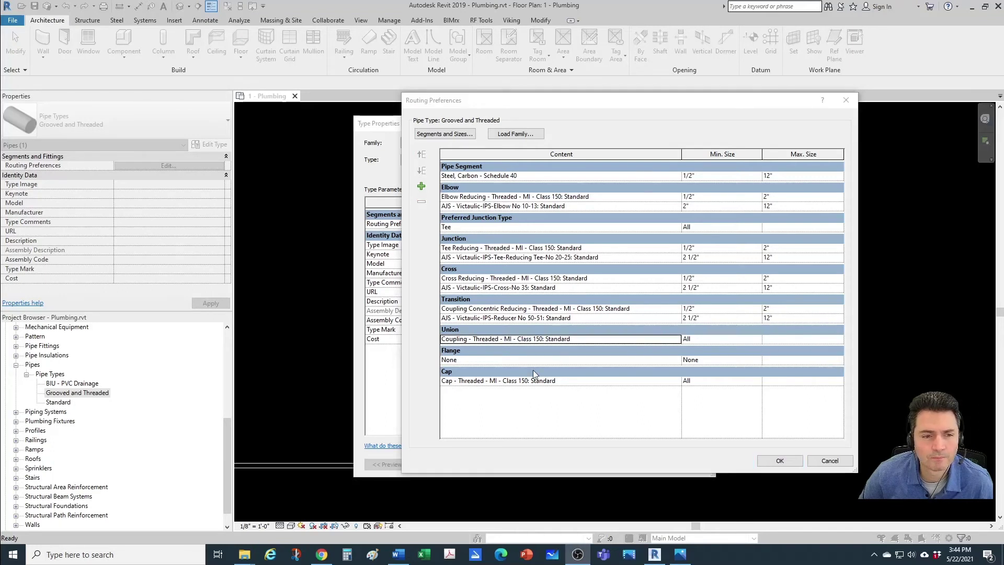
{"action": "left_click", "coordinate": [754, 342]}
{"action": "left_click", "coordinate": [689, 364]}
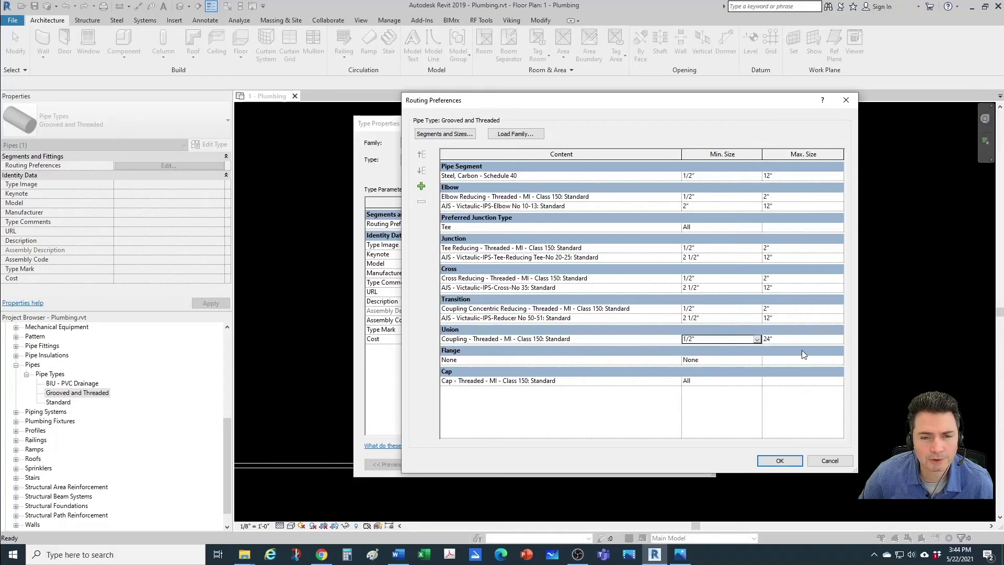
{"action": "left_click", "coordinate": [837, 339]}
{"action": "left_click", "coordinate": [839, 340]}
{"action": "scroll", "coordinate": [796, 361], "scroll_direction": "up", "scroll_amount": 3}
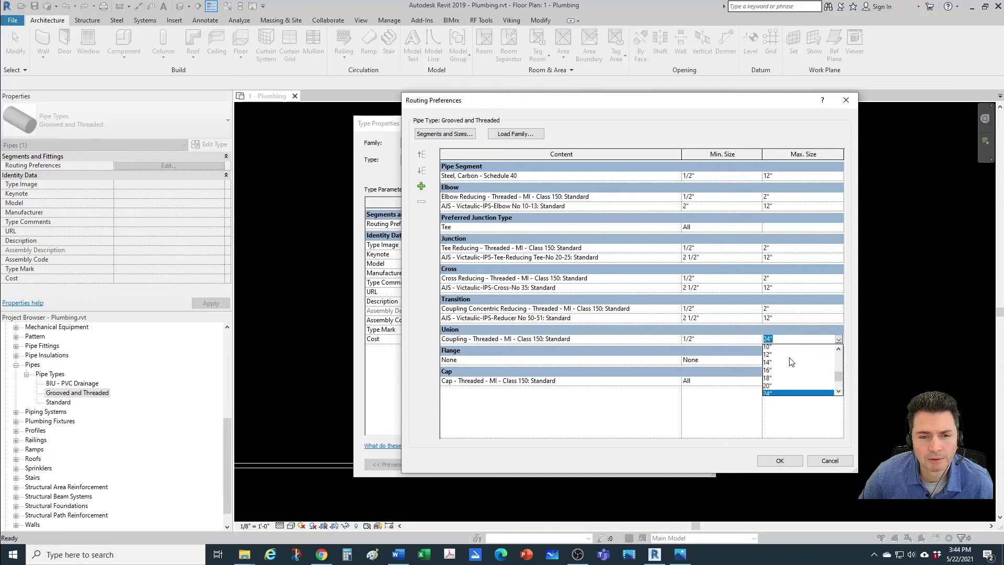
{"action": "left_click", "coordinate": [767, 349]}
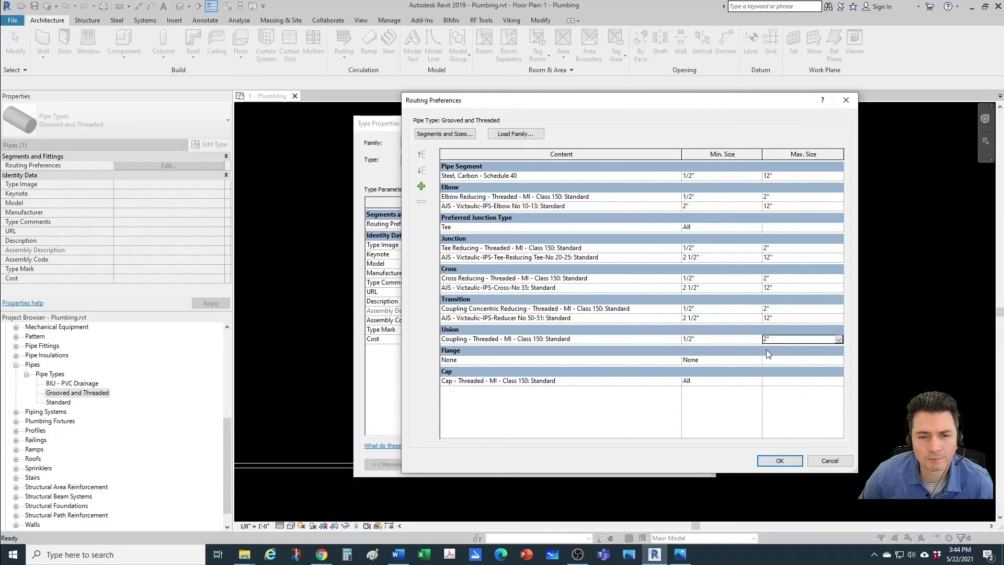
- Add a second Union entry below the threaded coupling and assign it AJS - Victaulic-FP-FireLock Rigid Coupling Style 005: Standard
{"action": "left_click", "coordinate": [596, 339]}
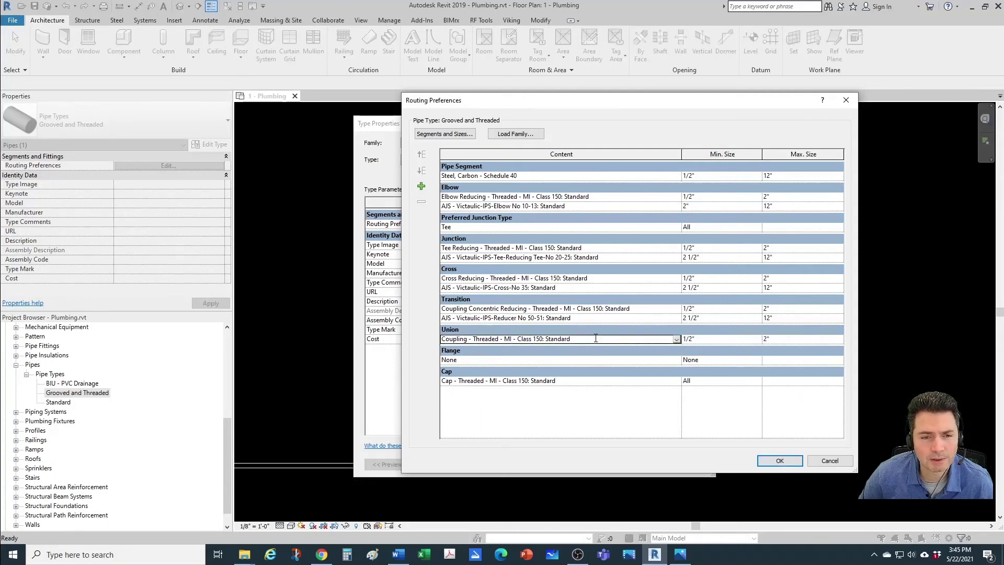
{"action": "left_click", "coordinate": [421, 187]}
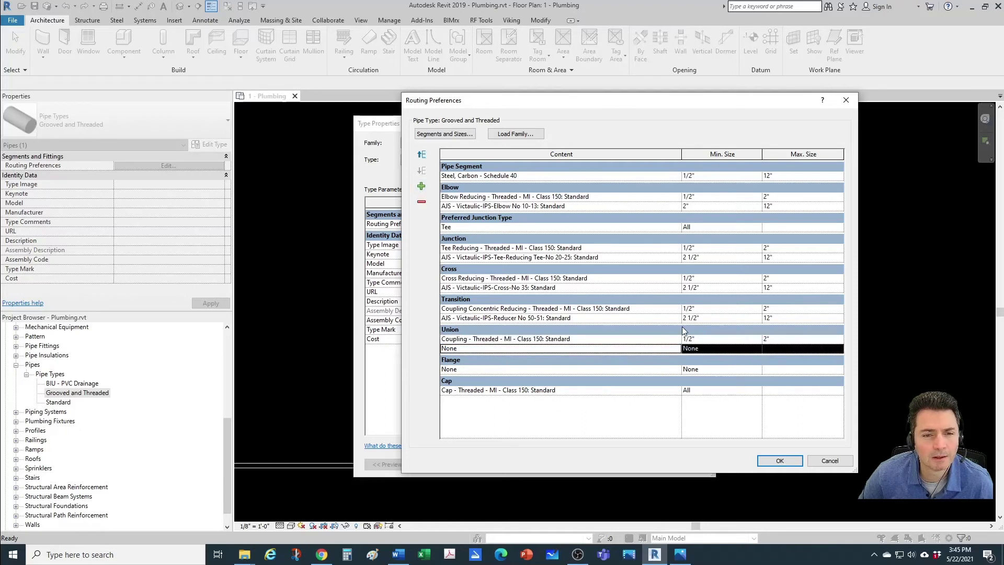
{"action": "left_click", "coordinate": [677, 349]}
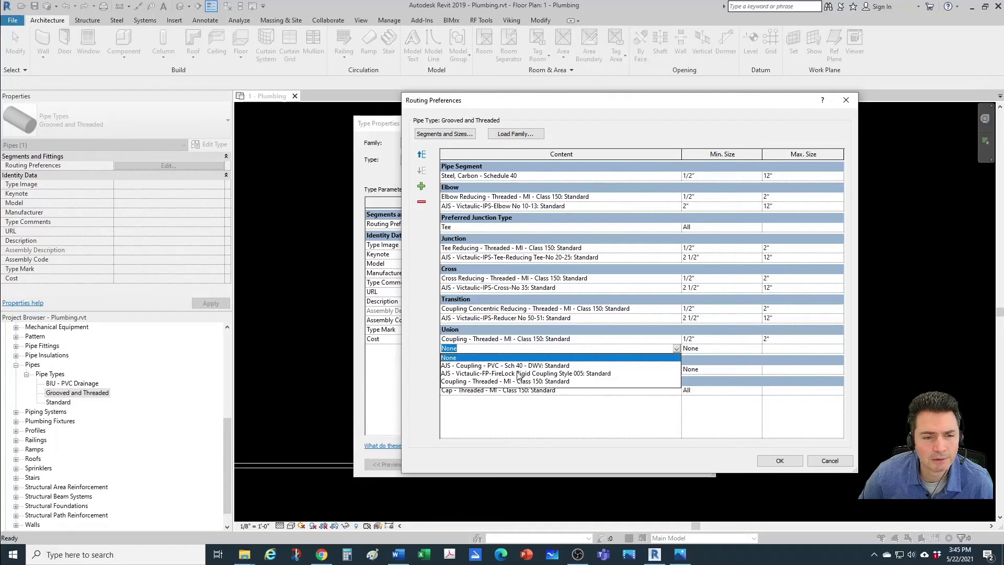
{"action": "left_click", "coordinate": [578, 373]}
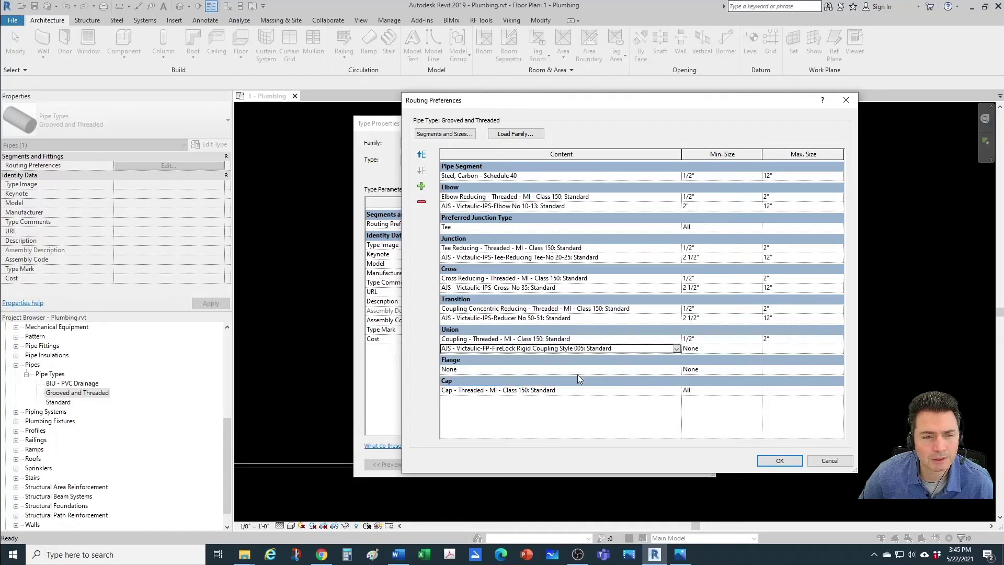
- Set the FireLock rigid coupling's size range under Union to 2 1/2" minimum and 12" maximum
{"action": "left_click", "coordinate": [753, 348]}
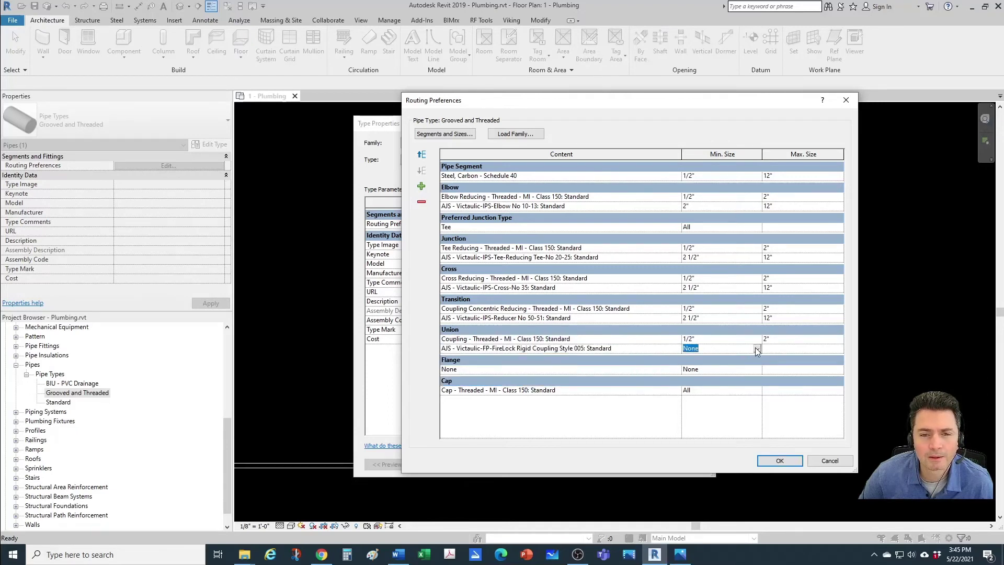
{"action": "left_click", "coordinate": [757, 348]}
{"action": "scroll", "coordinate": [726, 367], "scroll_direction": "down", "scroll_amount": 2}
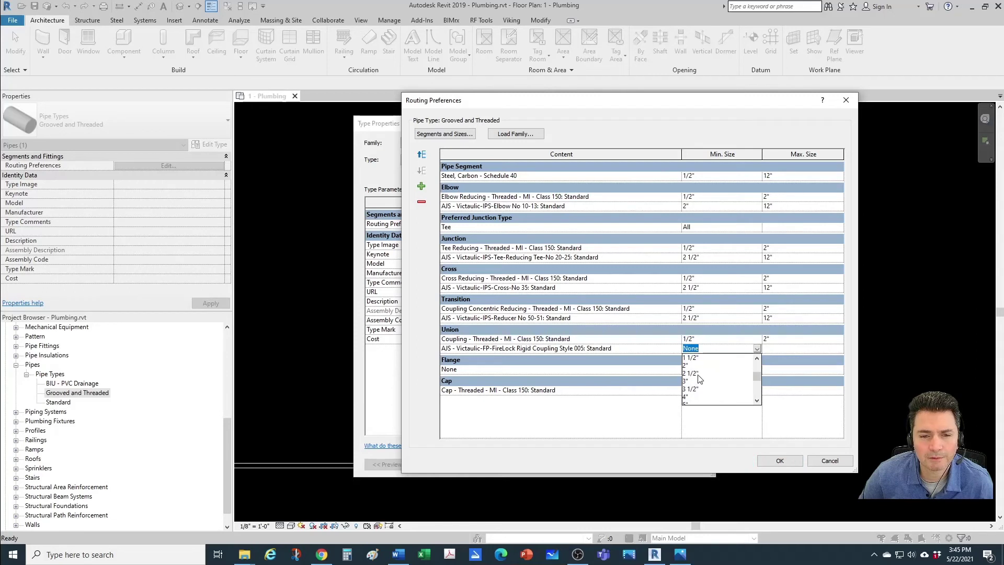
{"action": "left_click", "coordinate": [693, 377]}
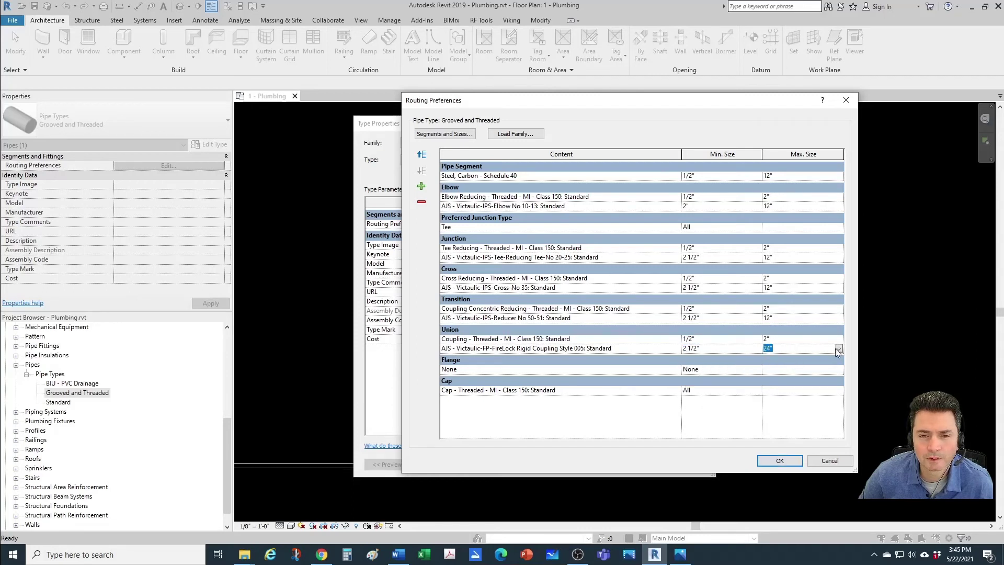
{"action": "left_click", "coordinate": [837, 349]}
{"action": "left_click", "coordinate": [767, 359]}
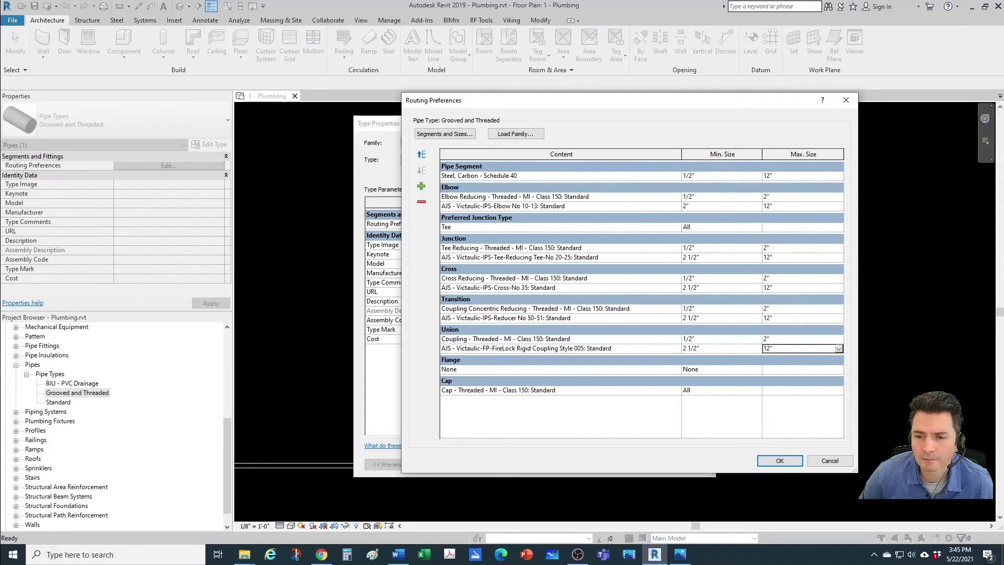
- Set the empty Flange entry's minimum size to All and limit the threaded cap to sizes 1/2" through 2"
{"action": "left_click", "coordinate": [721, 369]}
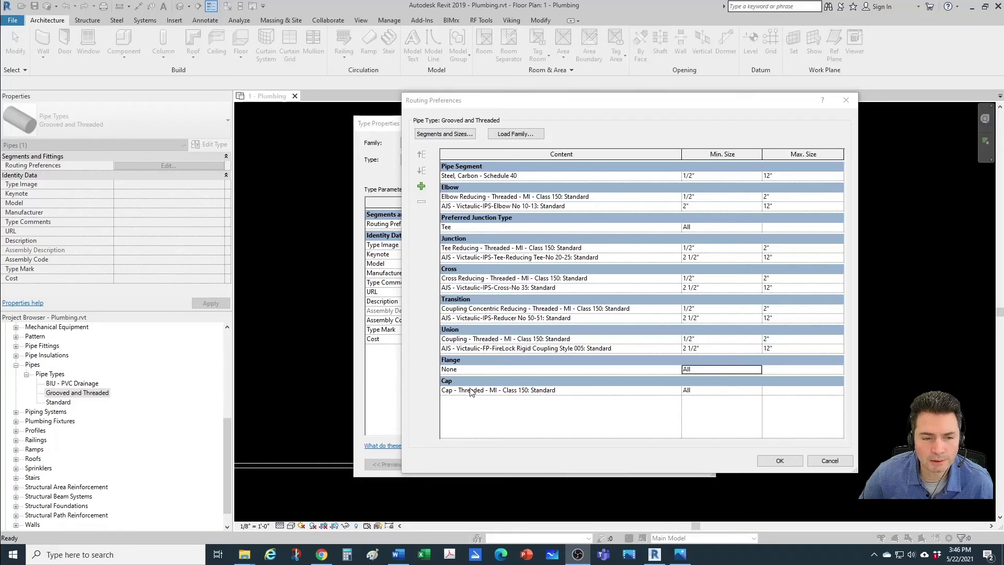
{"action": "left_click", "coordinate": [710, 393]}
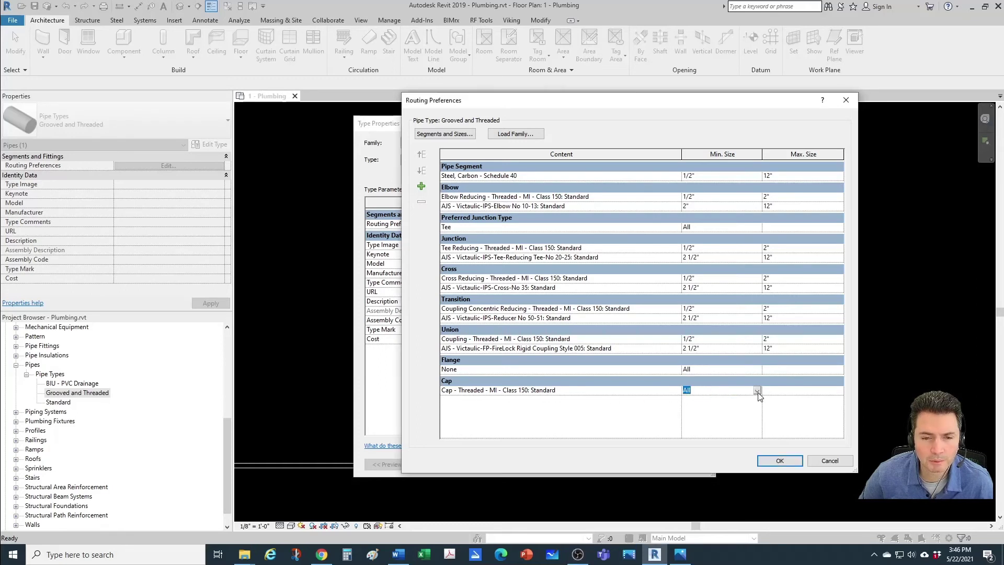
{"action": "left_click", "coordinate": [757, 391]}
{"action": "left_click", "coordinate": [696, 416]}
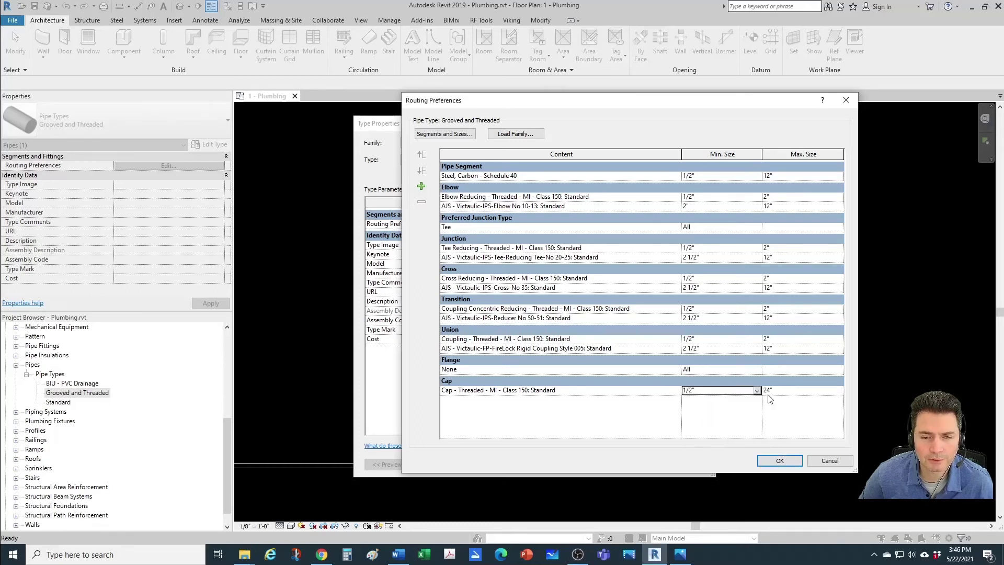
{"action": "left_click", "coordinate": [838, 392]}
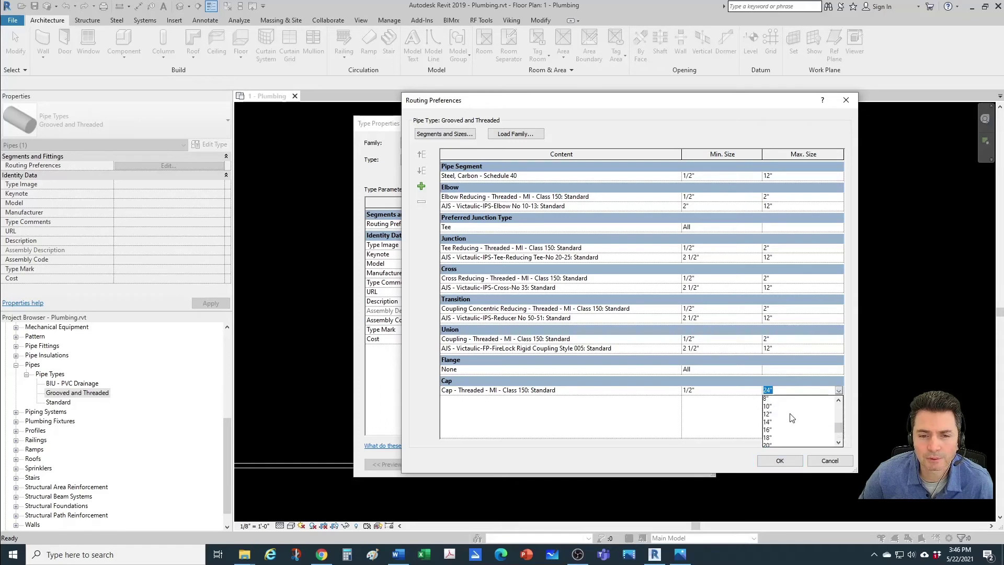
{"action": "left_click", "coordinate": [769, 400]}
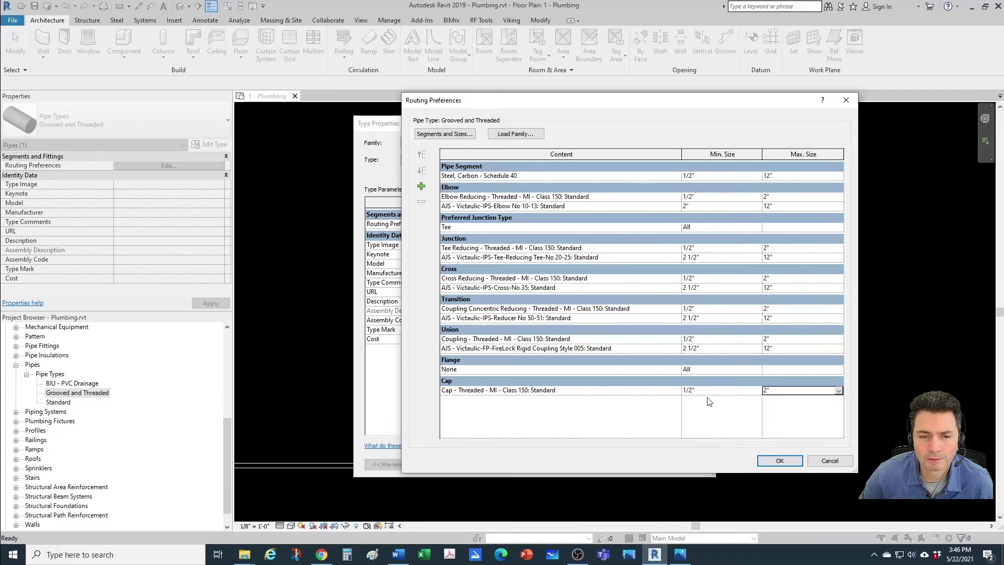
- Add a second Cap entry below the threaded cap and assign it AJS - Victaulic-FP-Cap No 006: Standard
{"action": "left_click", "coordinate": [607, 391]}
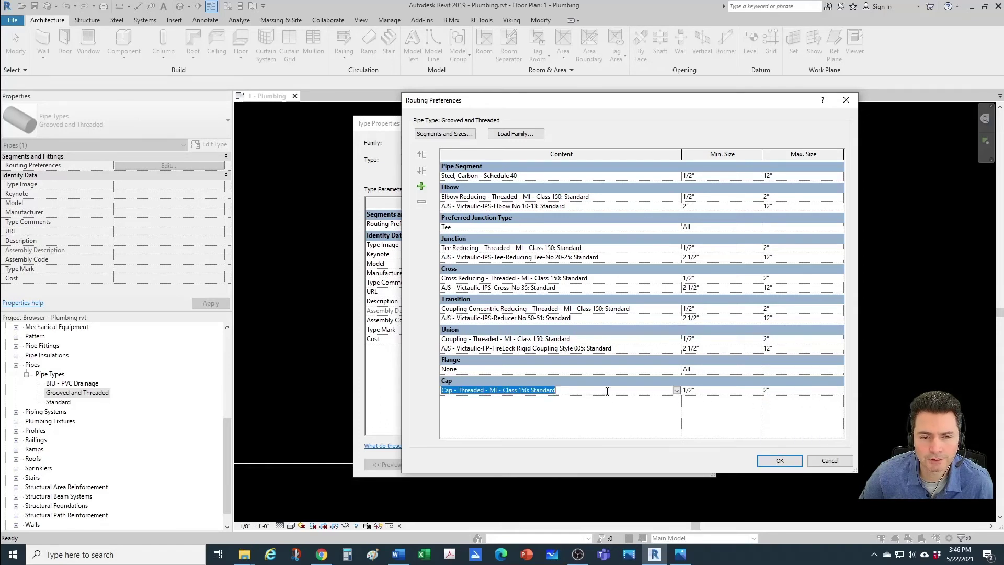
{"action": "left_click", "coordinate": [423, 191]}
{"action": "left_click", "coordinate": [676, 401]}
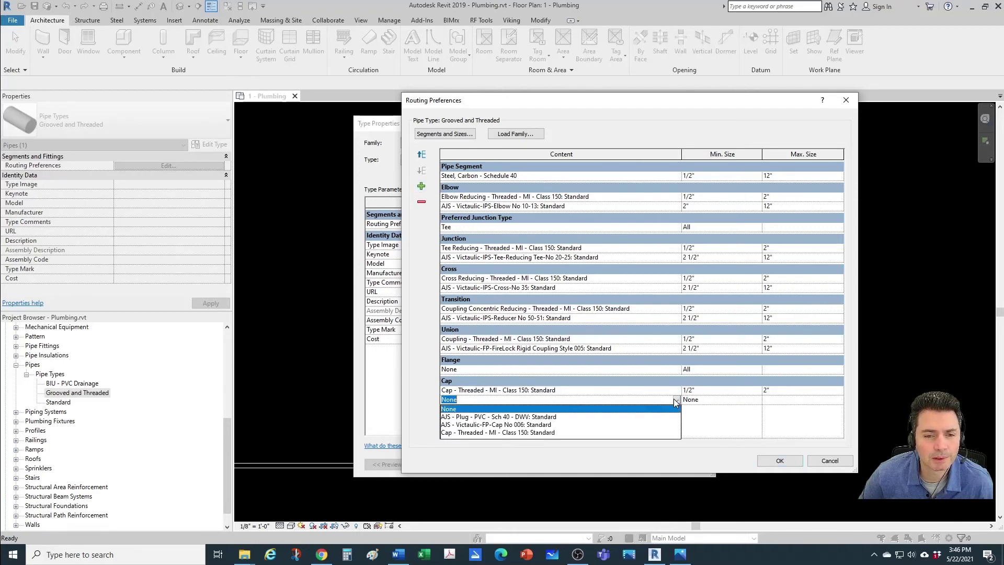
{"action": "left_click", "coordinate": [523, 424]}
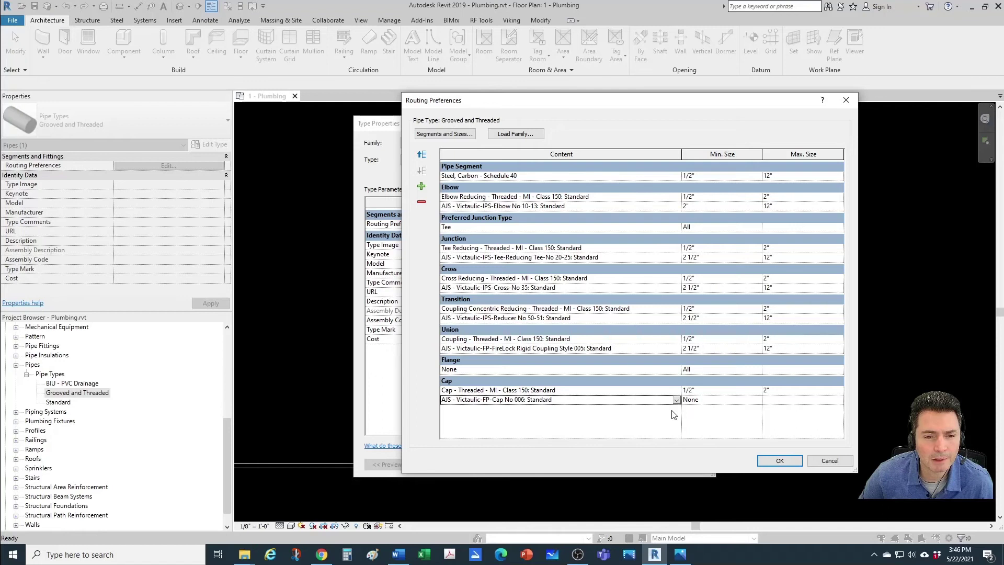
- Set the Victaulic cap's size range to 2 1/2" minimum and 12" maximum
{"action": "left_click", "coordinate": [711, 400]}
{"action": "left_click", "coordinate": [757, 400]}
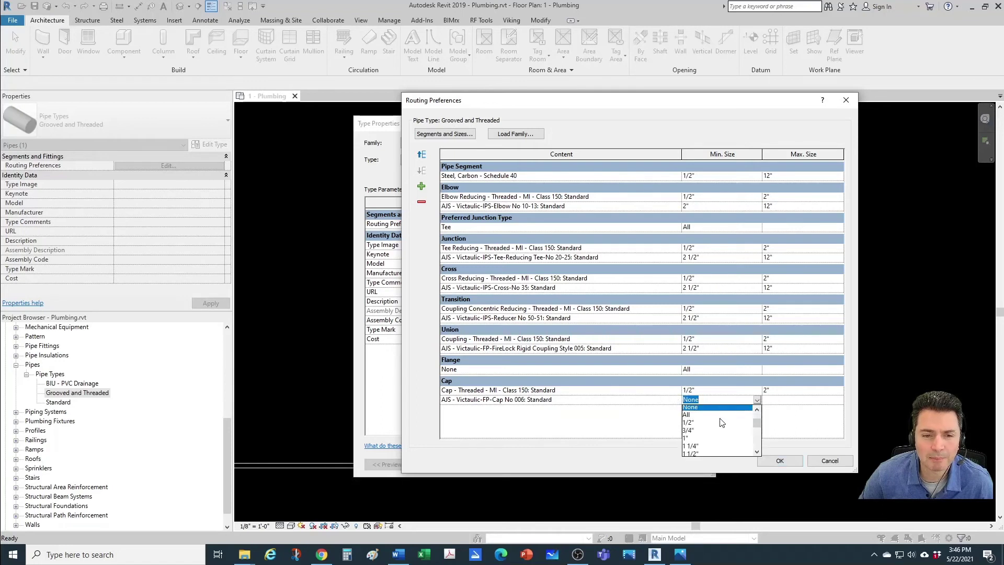
{"action": "left_click", "coordinate": [690, 448]}
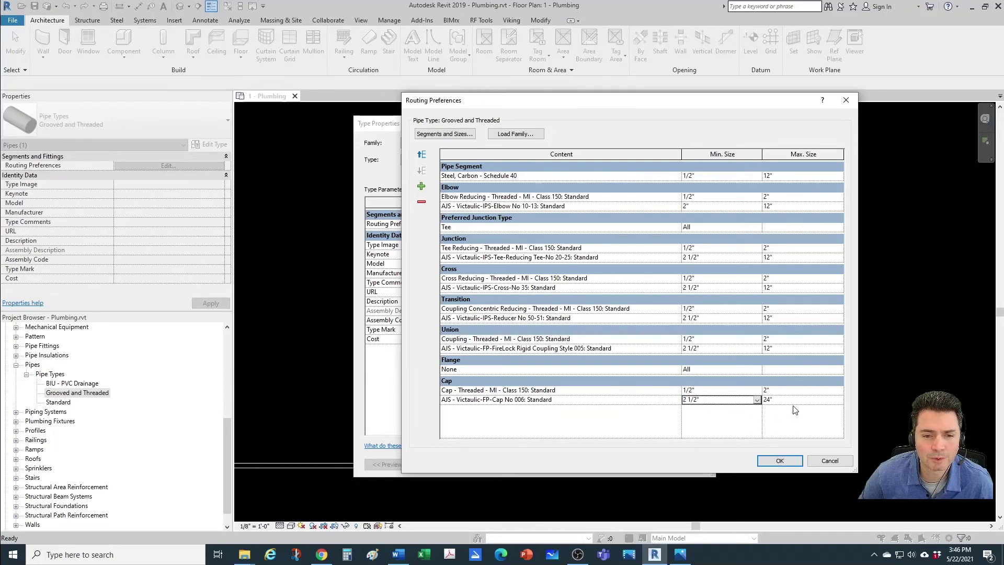
{"action": "left_click", "coordinate": [838, 401]}
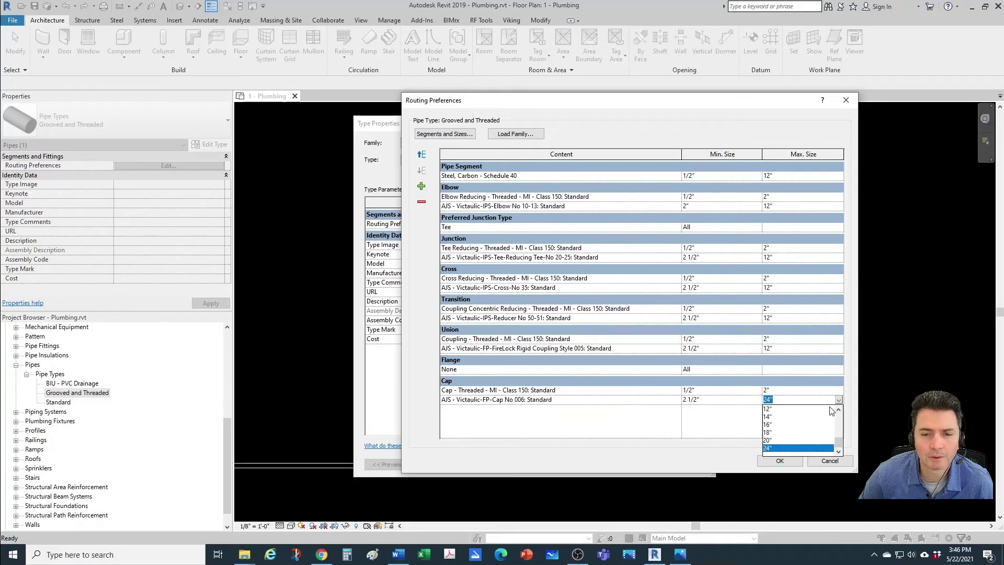
{"action": "left_click", "coordinate": [773, 410]}
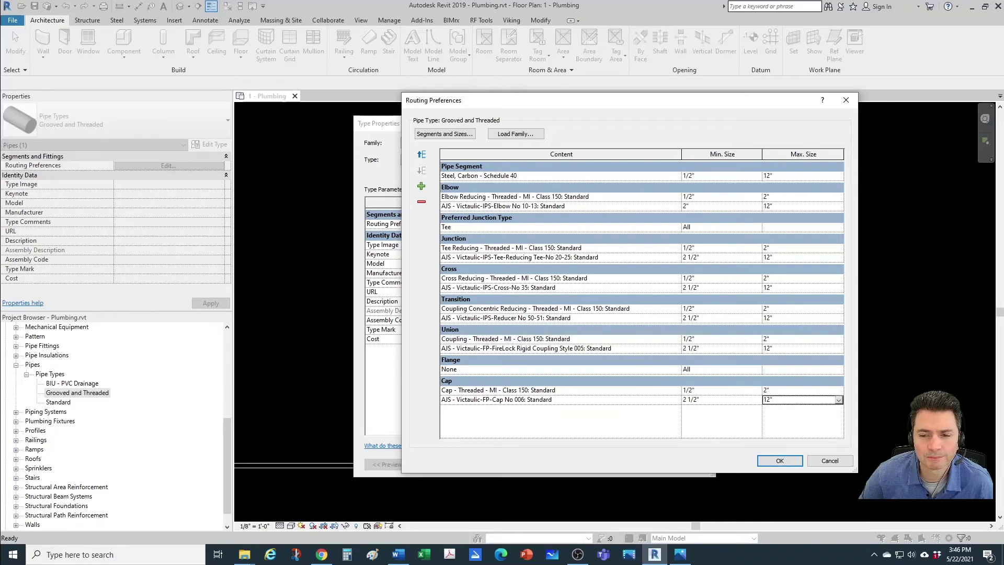
- Check the Victaulic cap 006 images in Chrome, return to Revit and accept the Grooved and Threaded routing preferences
{"action": "key", "text": "alt+Tab"}
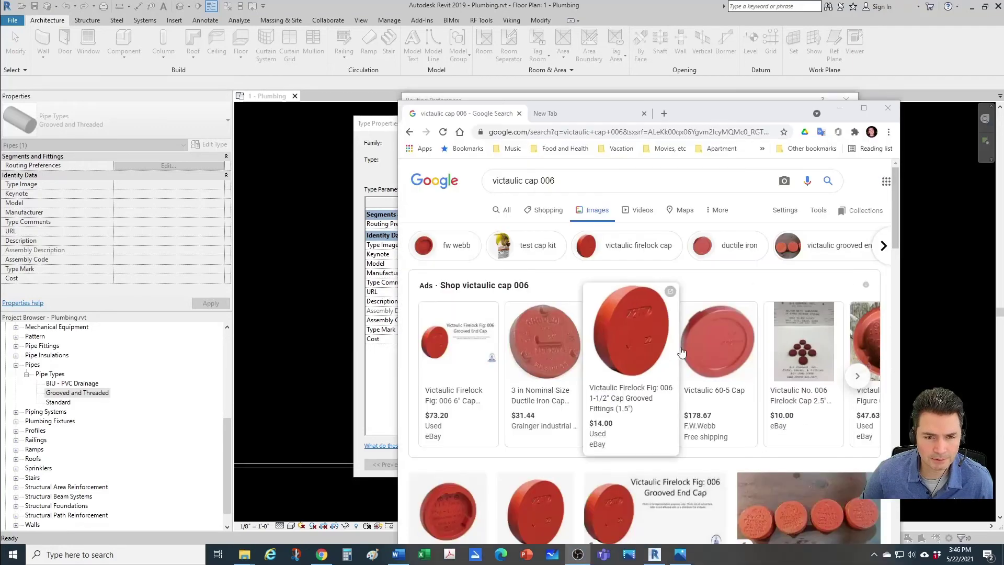
{"action": "key", "text": "alt+Tab"}
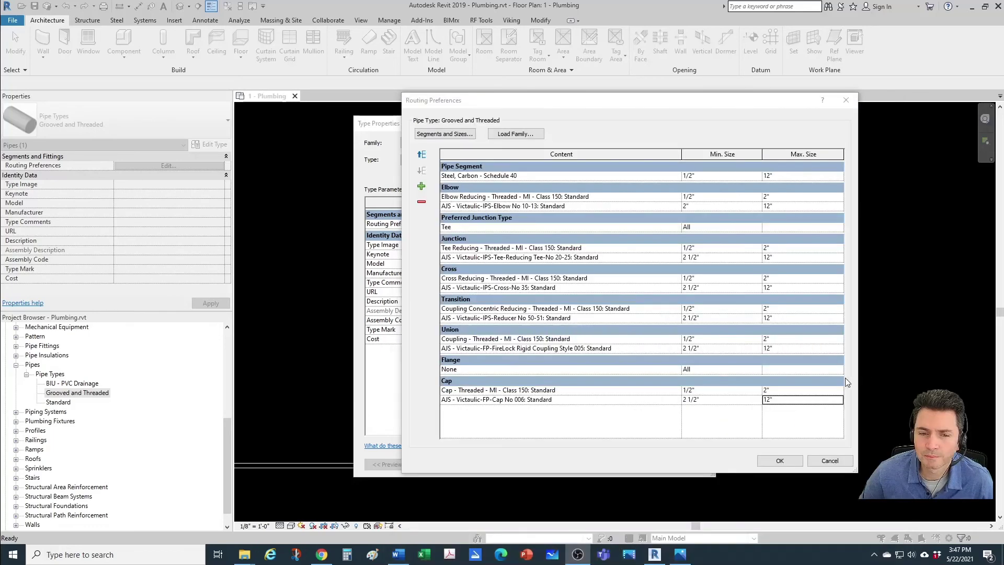
{"action": "left_click", "coordinate": [786, 461]}
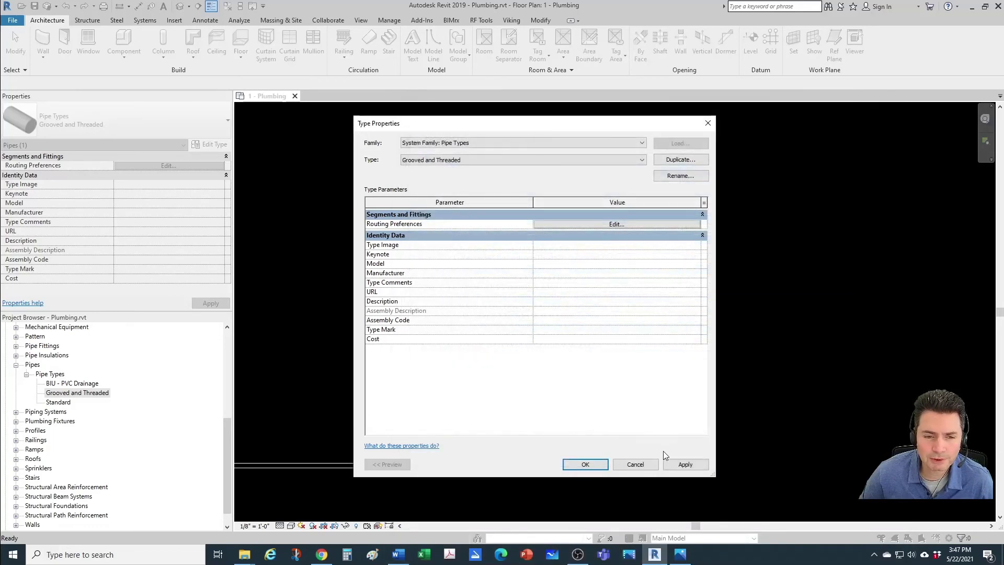
- Accept the Grooved and Threaded type properties and delete all the old test piping from the plan
{"action": "left_click", "coordinate": [584, 465]}
{"action": "scroll", "coordinate": [539, 406], "scroll_direction": "down", "scroll_amount": 3}
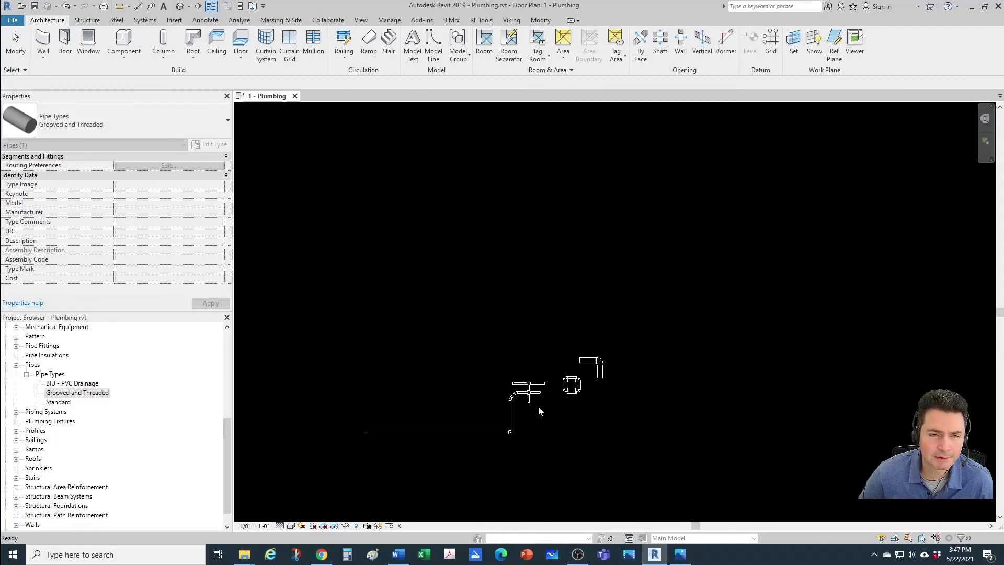
{"action": "left_click", "coordinate": [378, 324]}
{"action": "left_click_drag", "start_coordinate": [382, 309], "coordinate": [639, 469]}
{"action": "key", "text": "Delete"}
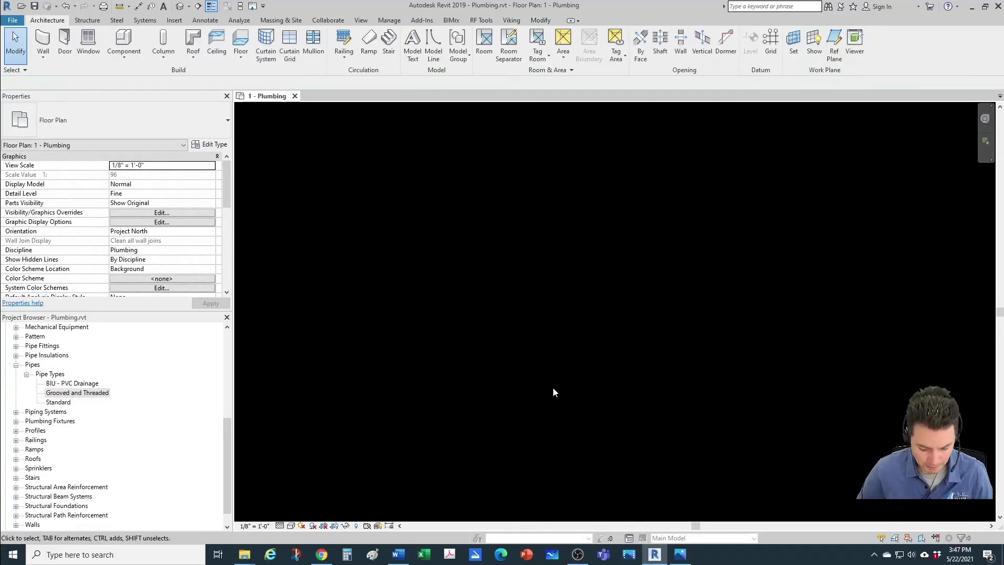
{"action": "left_click", "coordinate": [572, 316]}
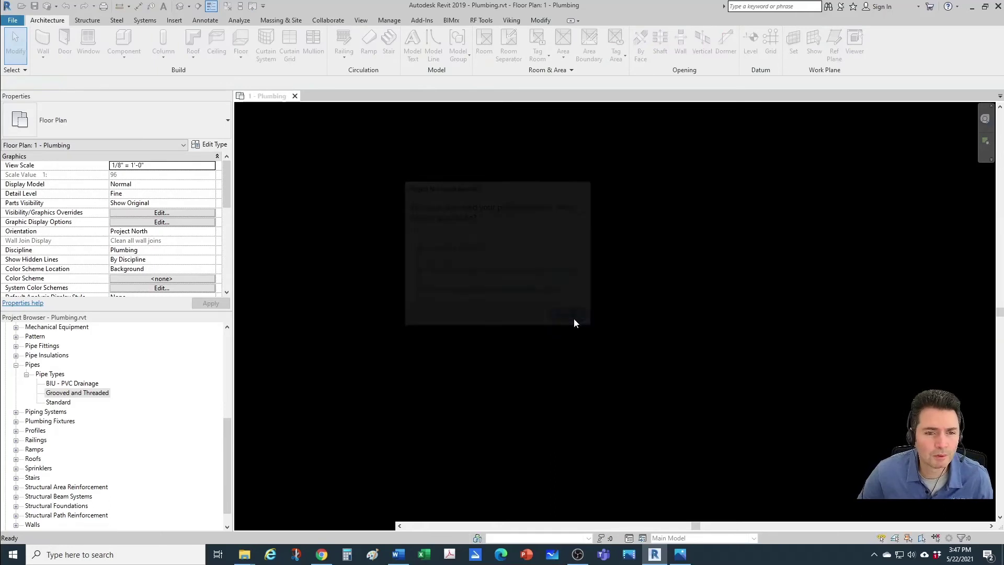
- Draw a 1 1/4" Grooved and Threaded pipe run as horizontal, vertical and horizontal segments with 90° turns
{"action": "key", "text": "p"}
{"action": "key", "text": "i"}
{"action": "left_click", "coordinate": [150, 82]}
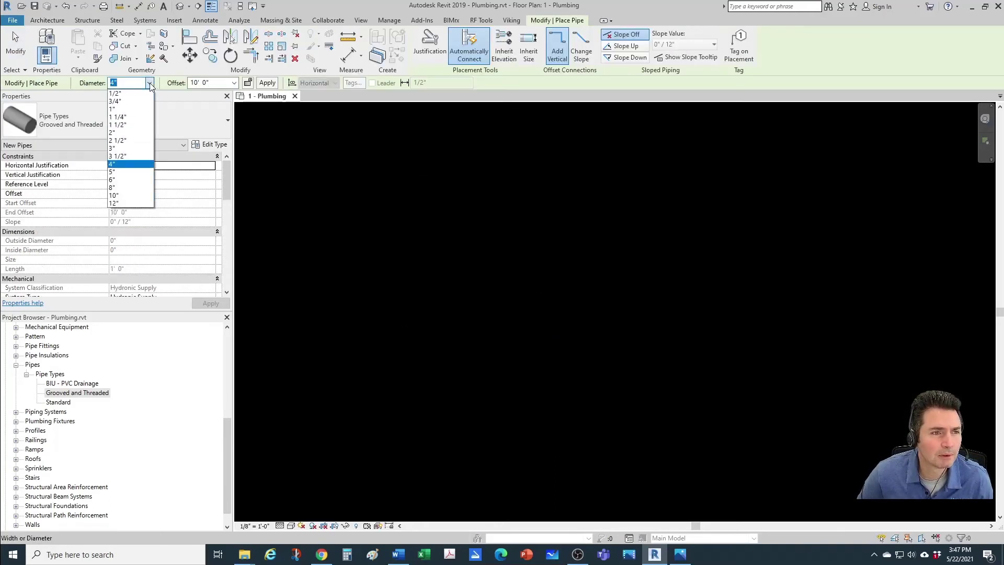
{"action": "left_click", "coordinate": [129, 117]}
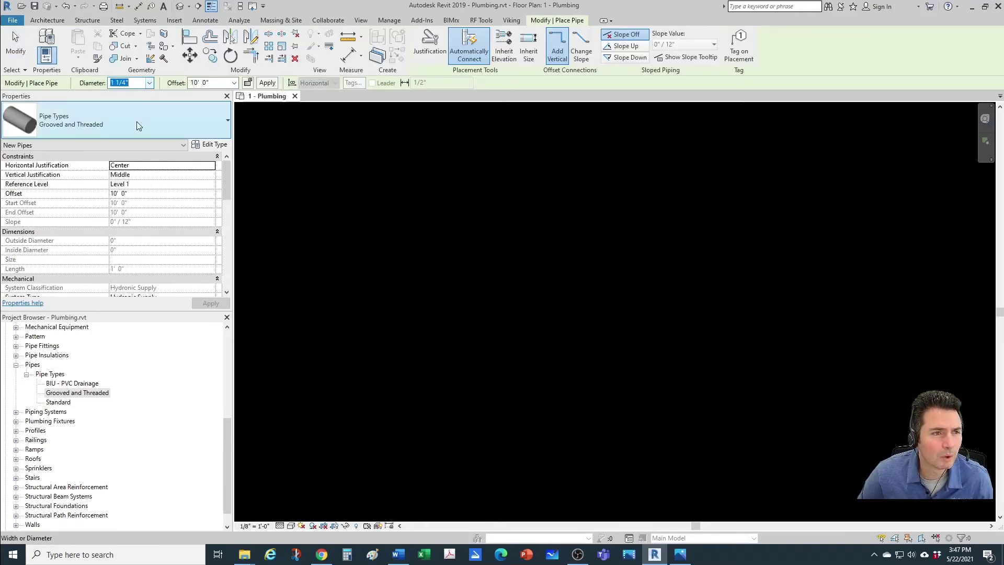
{"action": "left_click", "coordinate": [562, 407]}
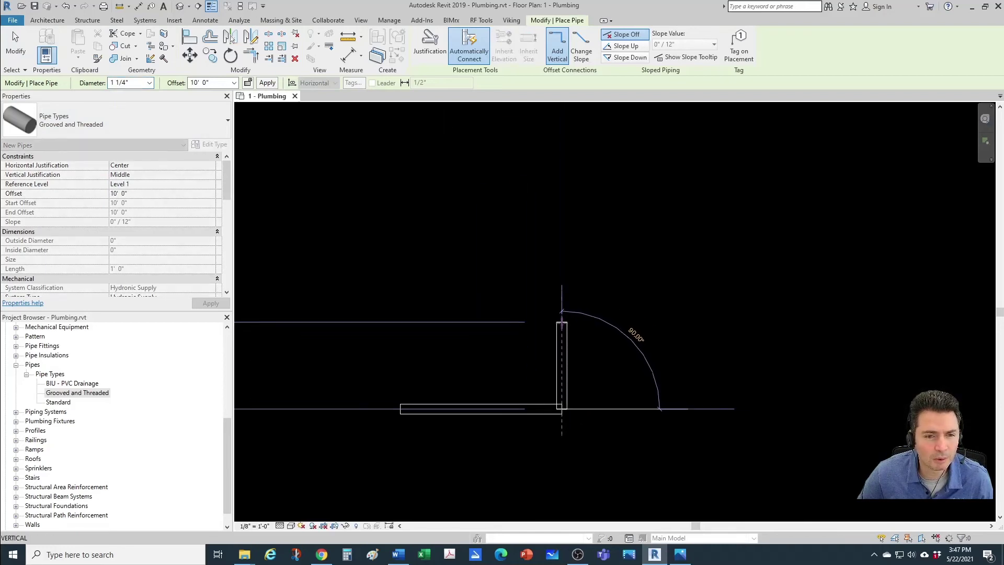
{"action": "left_click", "coordinate": [561, 322]}
{"action": "left_click", "coordinate": [641, 322]}
{"action": "key", "text": "Escape"}
{"action": "key", "text": "Escape"}
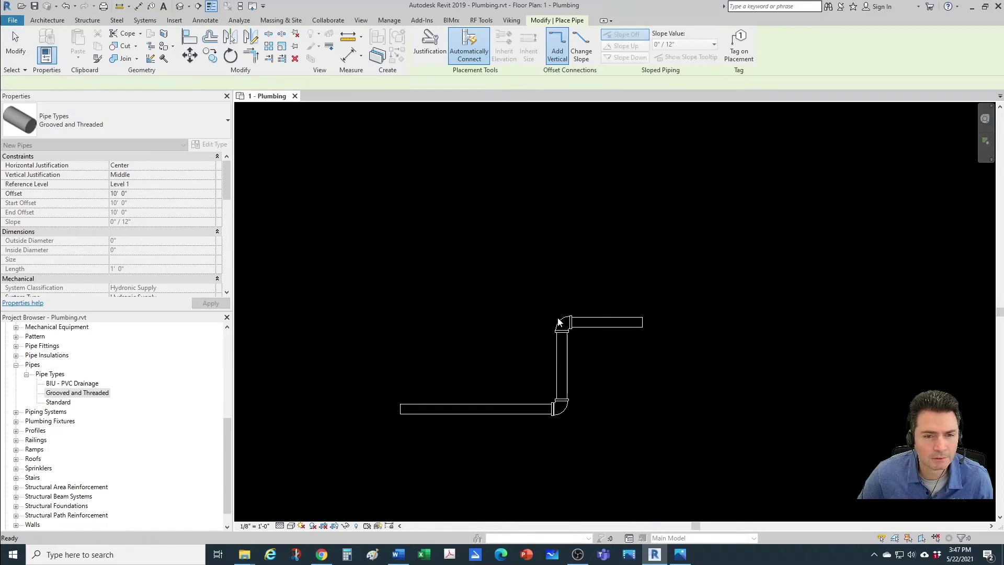
- Convert the upper elbow of the 1 1/4" run to a tee and draw a horizontal pipe from its open end
{"action": "scroll", "coordinate": [561, 322], "scroll_direction": "up", "scroll_amount": 2}
{"action": "left_click", "coordinate": [559, 326]}
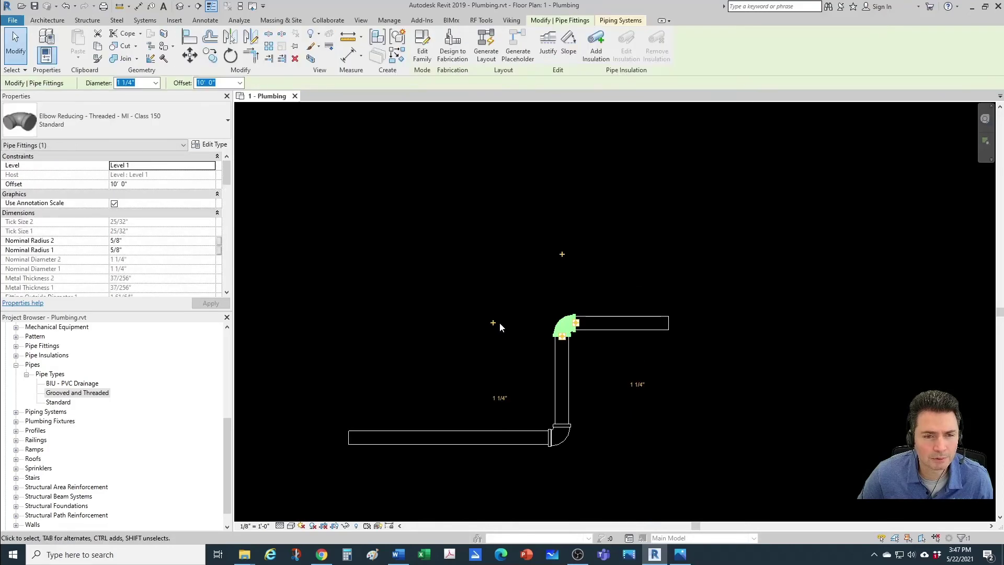
{"action": "left_click", "coordinate": [530, 326]}
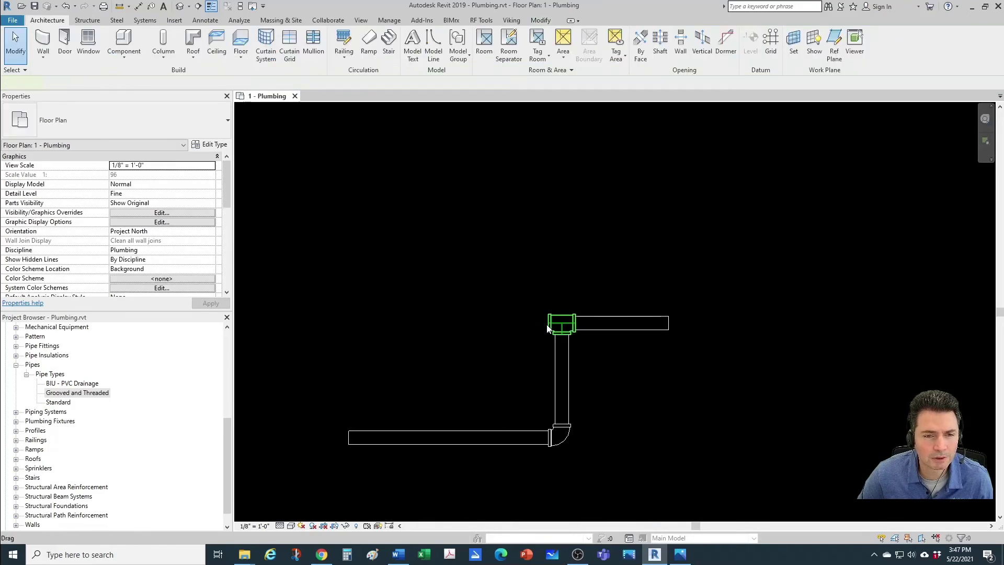
{"action": "left_click", "coordinate": [548, 327]}
{"action": "right_click", "coordinate": [550, 325]}
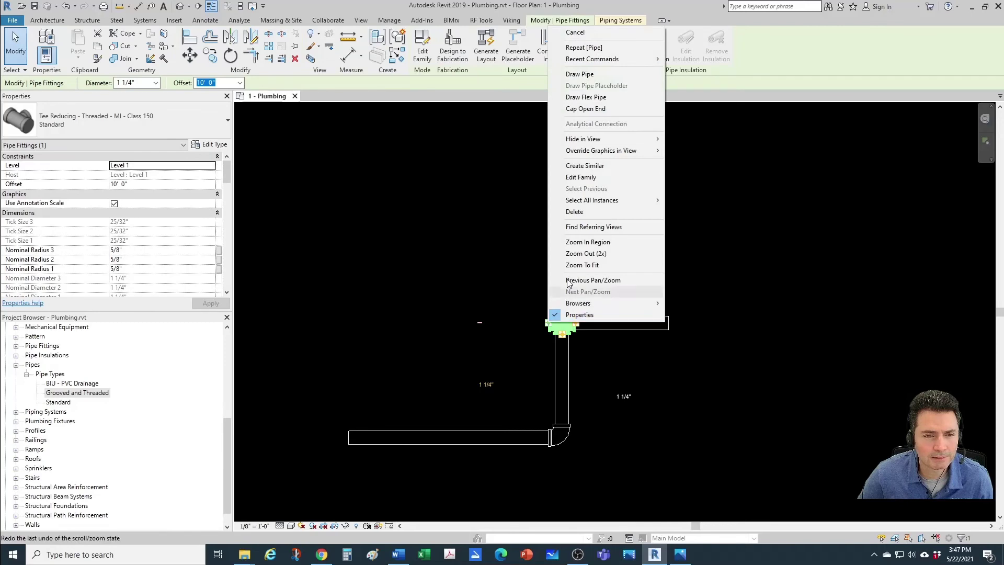
{"action": "left_click", "coordinate": [579, 75]}
{"action": "left_click", "coordinate": [442, 323]}
{"action": "key", "text": "Escape"}
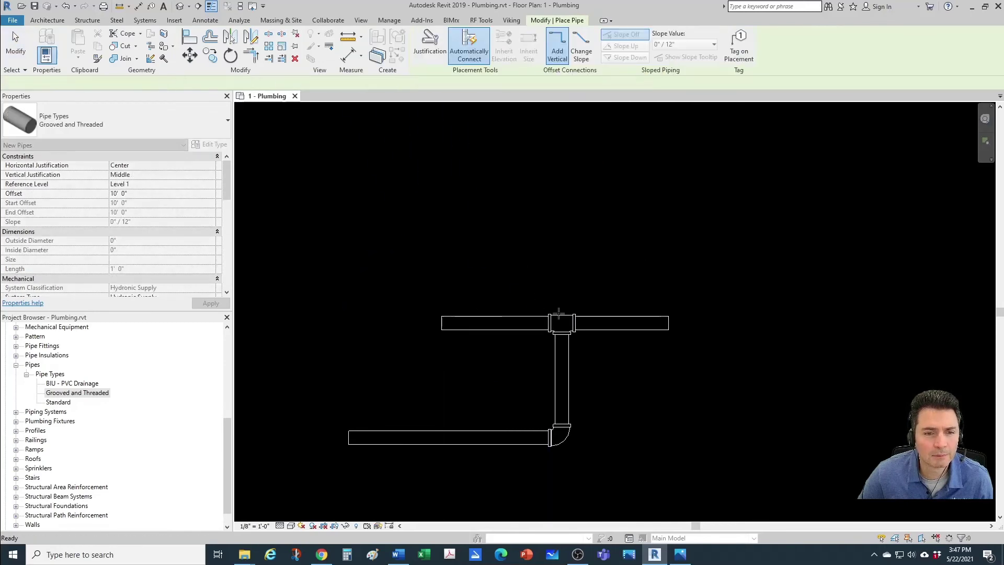
{"action": "key", "text": "Escape"}
- Convert the 1 1/4" tee to a cross and draw a vertical pipe upward from its open end
{"action": "left_click", "coordinate": [563, 322]}
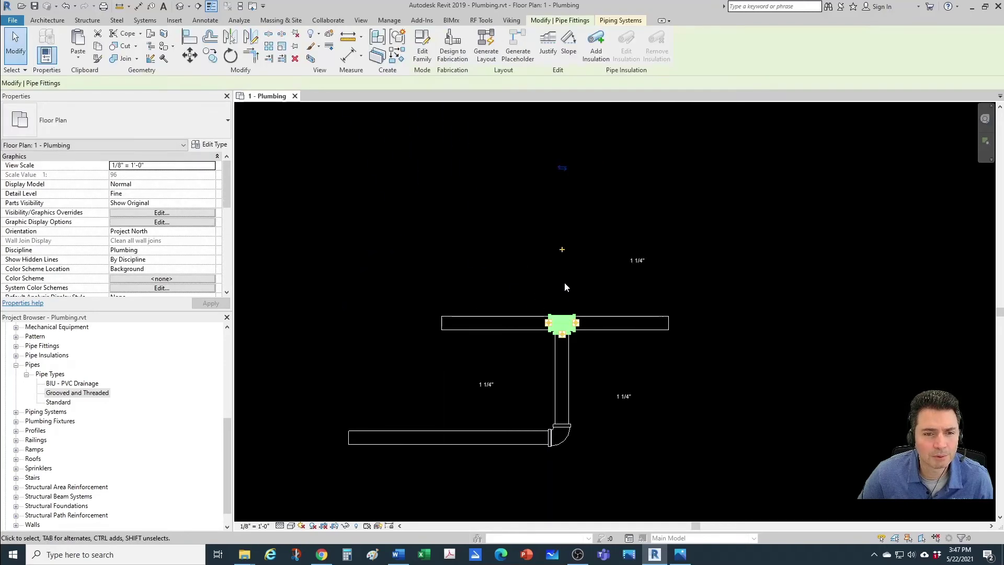
{"action": "left_click", "coordinate": [562, 250]}
{"action": "scroll", "coordinate": [563, 308], "scroll_direction": "up", "scroll_amount": 1}
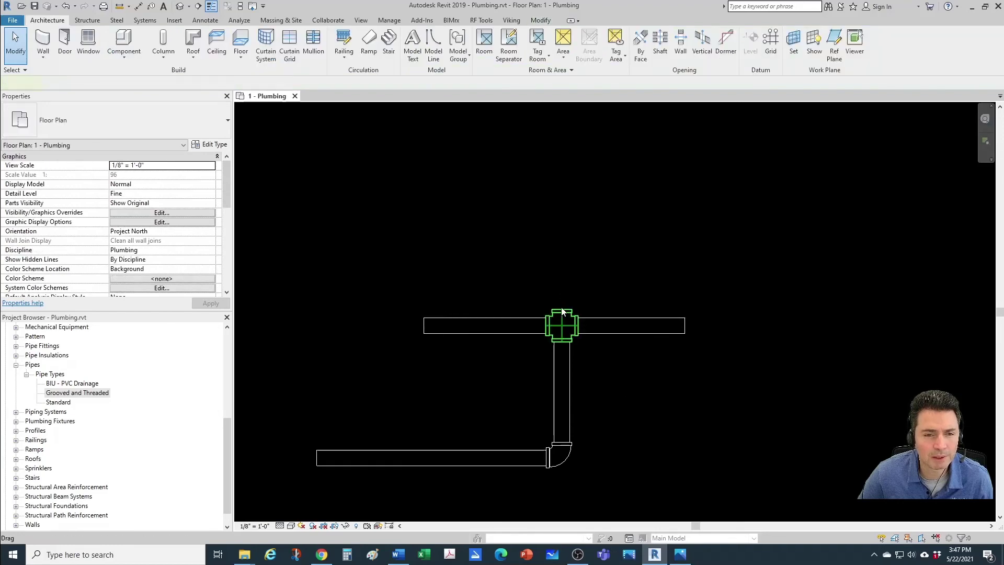
{"action": "left_click", "coordinate": [563, 312]}
{"action": "right_click", "coordinate": [562, 312]}
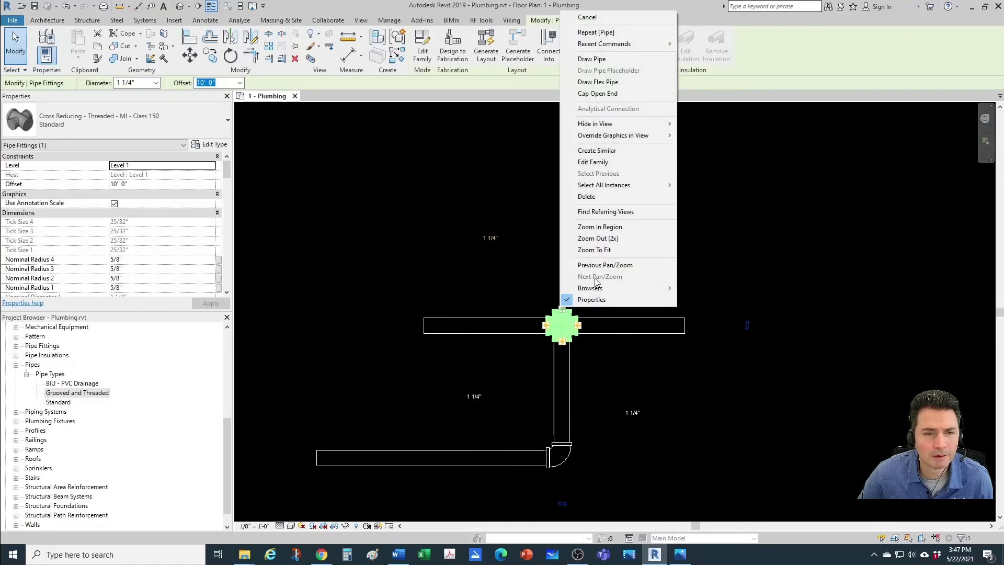
{"action": "left_click", "coordinate": [598, 63]}
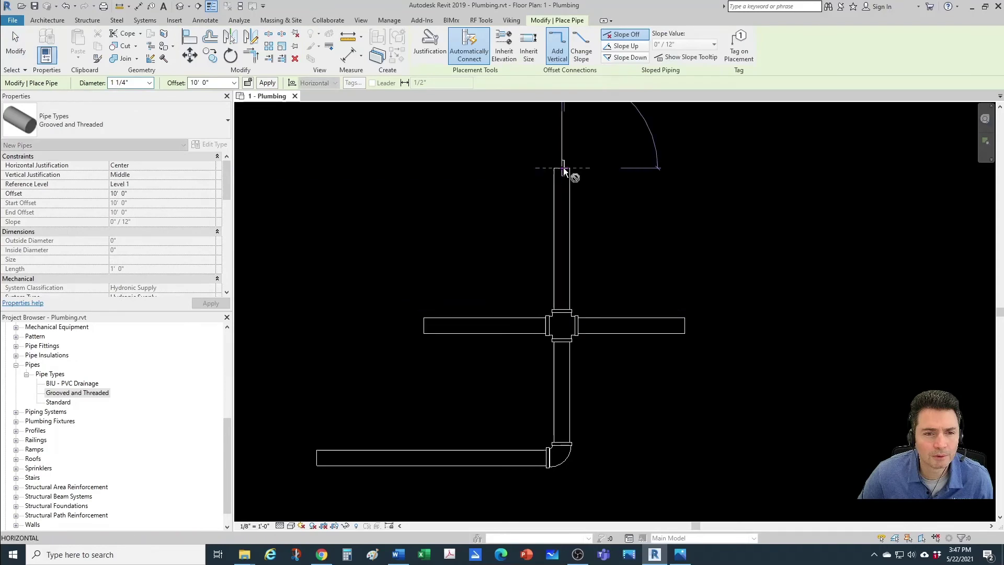
{"action": "left_click", "coordinate": [563, 167]}
{"action": "key", "text": "Escape"}
{"action": "key", "text": "Escape"}
- Draw a 3" Grooved and Threaded pipe beside the threaded run, with a horizontal segment turning 90° upward
{"action": "scroll", "coordinate": [596, 272], "scroll_direction": "down", "scroll_amount": 2}
{"action": "middle_click_drag", "start_coordinate": [644, 293], "coordinate": [500, 320]}
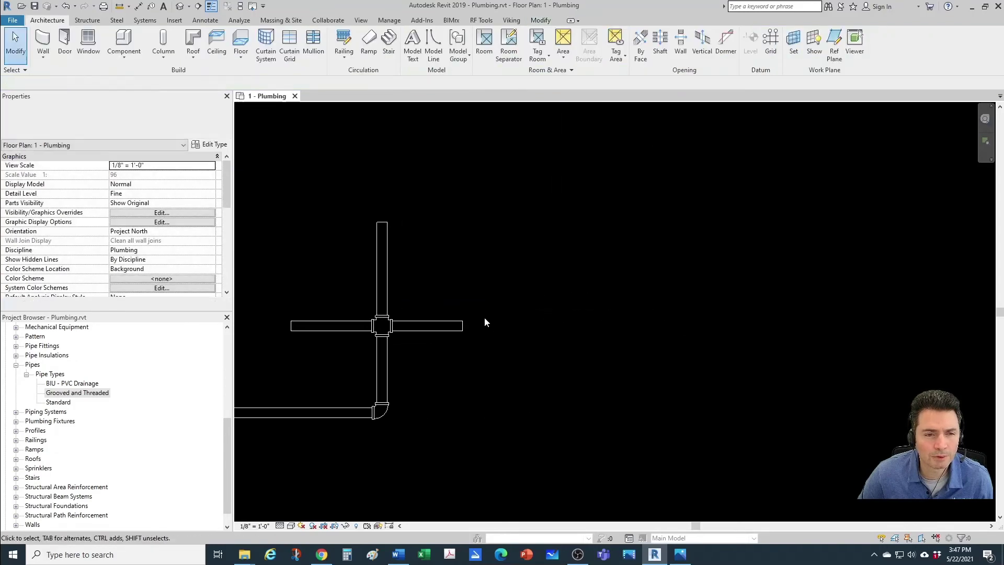
{"action": "left_click", "coordinate": [459, 330]}
{"action": "key", "text": "c"}
{"action": "key", "text": "s"}
{"action": "scroll", "coordinate": [548, 328], "scroll_direction": "up", "scroll_amount": 1}
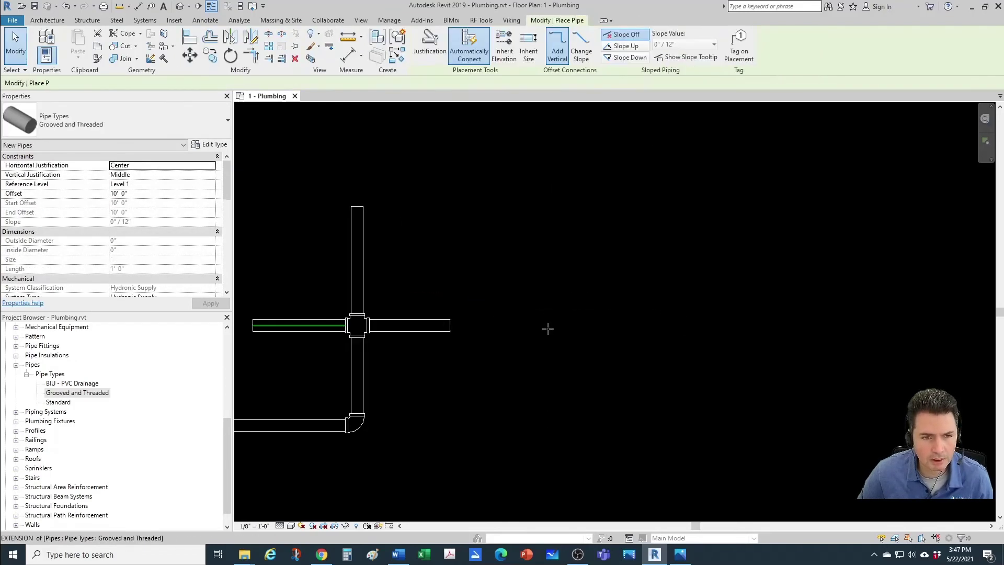
{"action": "left_click", "coordinate": [149, 84]}
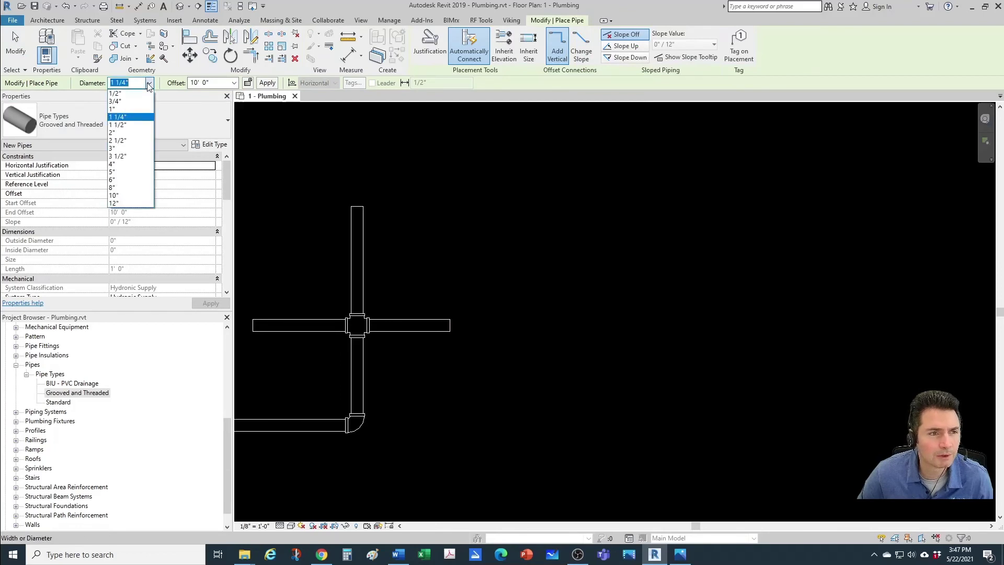
{"action": "left_click", "coordinate": [115, 149]}
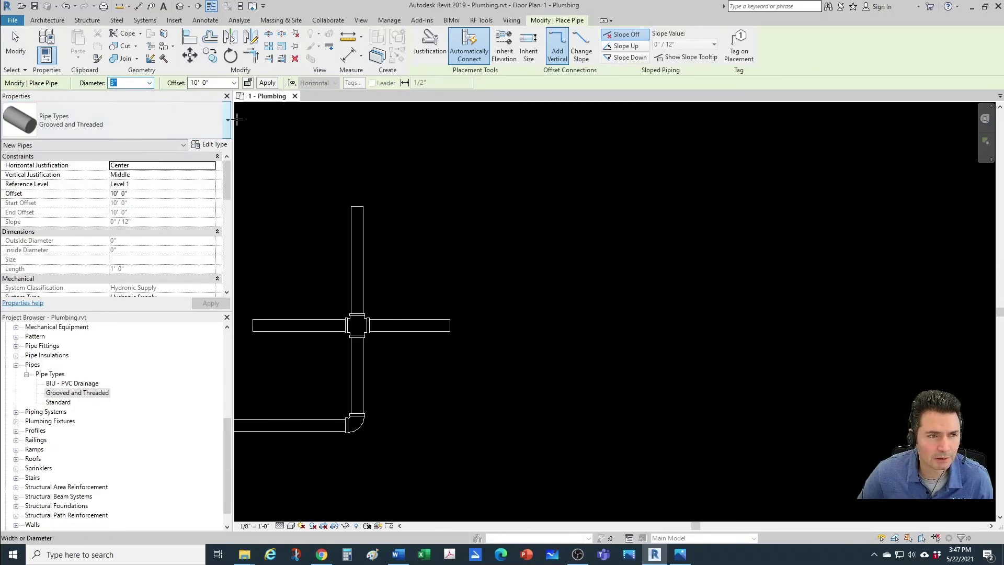
{"action": "left_click", "coordinate": [557, 321]}
{"action": "scroll", "coordinate": [634, 328], "scroll_direction": "up", "scroll_amount": 2}
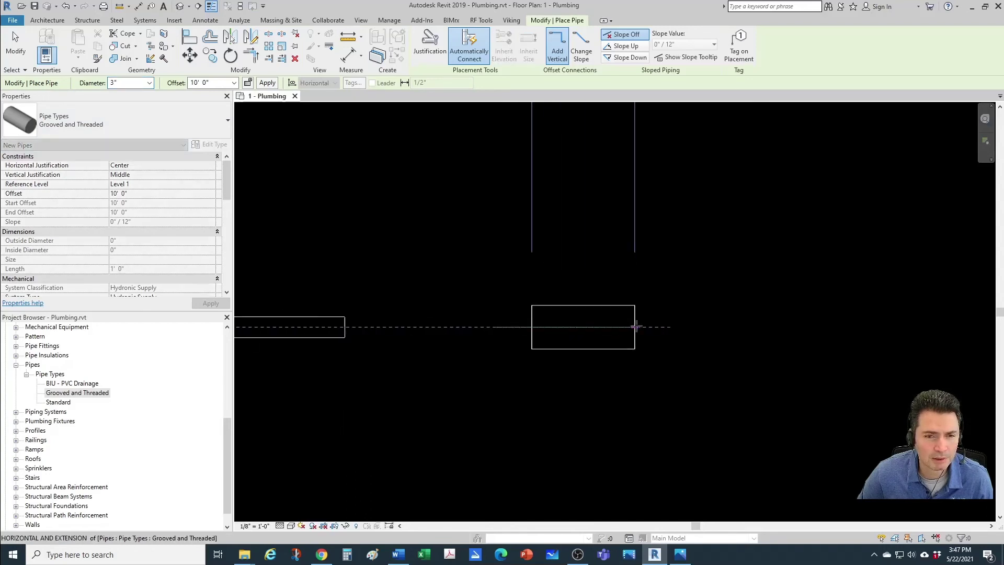
{"action": "middle_click_drag", "start_coordinate": [635, 328], "coordinate": [568, 331]}
{"action": "scroll", "coordinate": [596, 324], "scroll_direction": "down", "scroll_amount": 2}
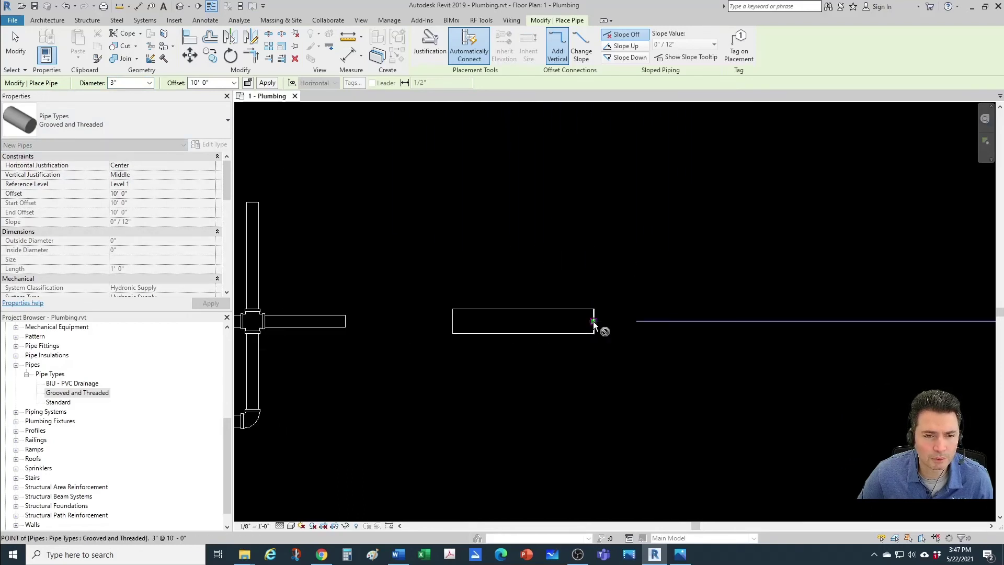
{"action": "left_click", "coordinate": [595, 321]}
{"action": "middle_click_drag", "start_coordinate": [605, 301], "coordinate": [552, 412]}
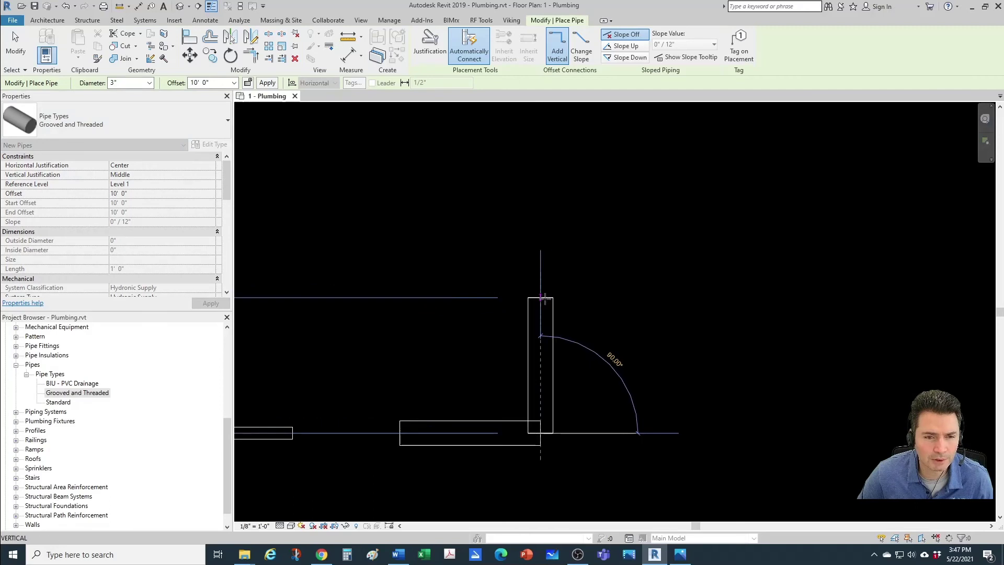
{"action": "left_click", "coordinate": [544, 298]}
{"action": "middle_click_drag", "start_coordinate": [549, 299], "coordinate": [501, 366]}
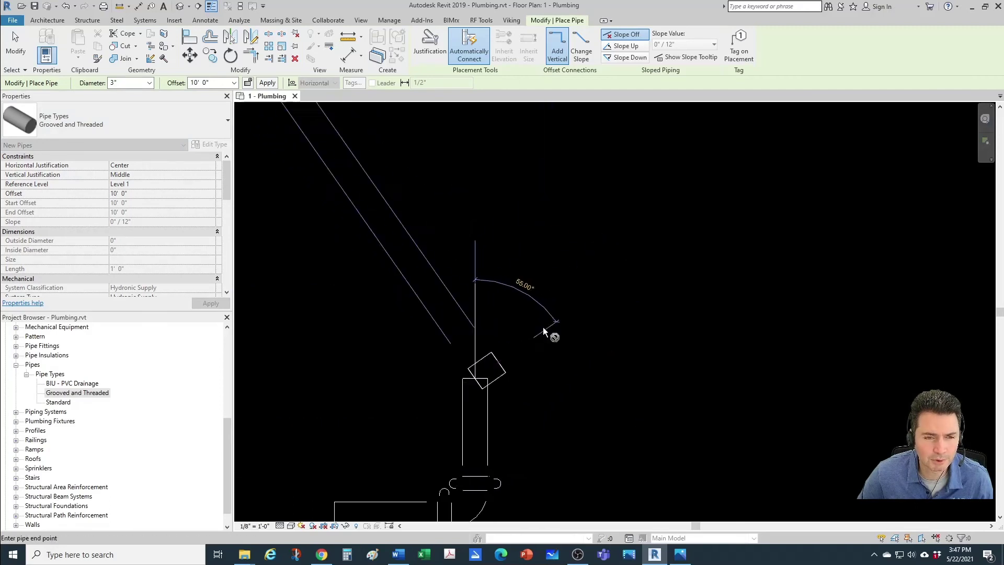
- Continue the 3" run with a 45° diagonal segment, a horizontal segment and a vertical segment about 2' long
{"action": "left_click", "coordinate": [539, 311]}
{"action": "scroll", "coordinate": [544, 308], "scroll_direction": "down", "scroll_amount": 1}
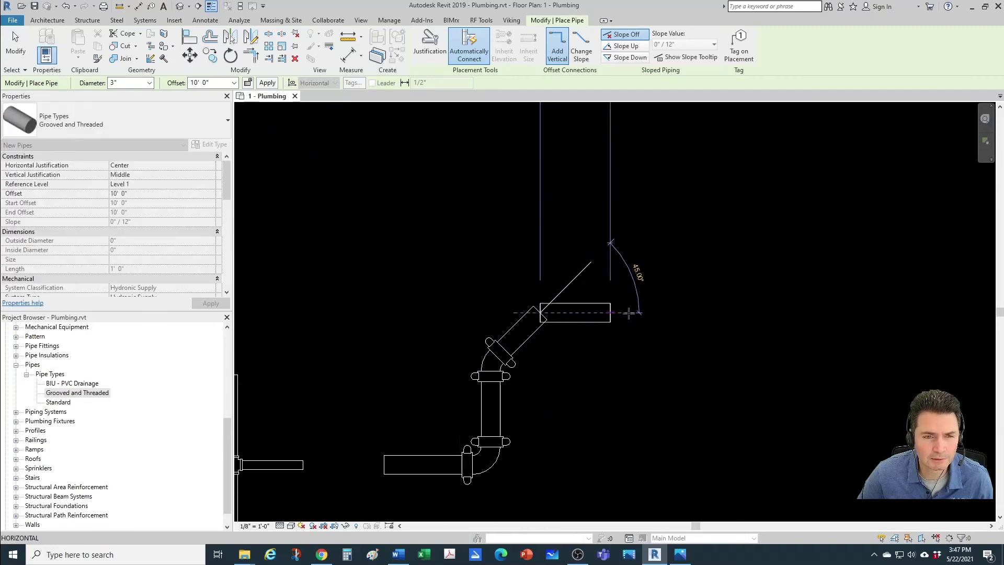
{"action": "left_click", "coordinate": [649, 311]}
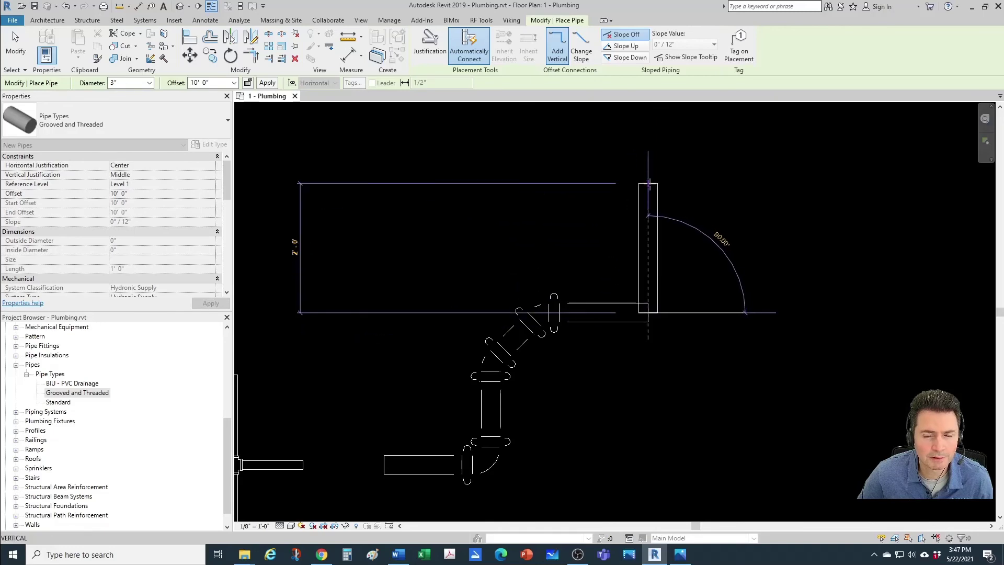
{"action": "left_click", "coordinate": [647, 186]}
{"action": "key", "text": "Escape"}
{"action": "key", "text": "Escape"}
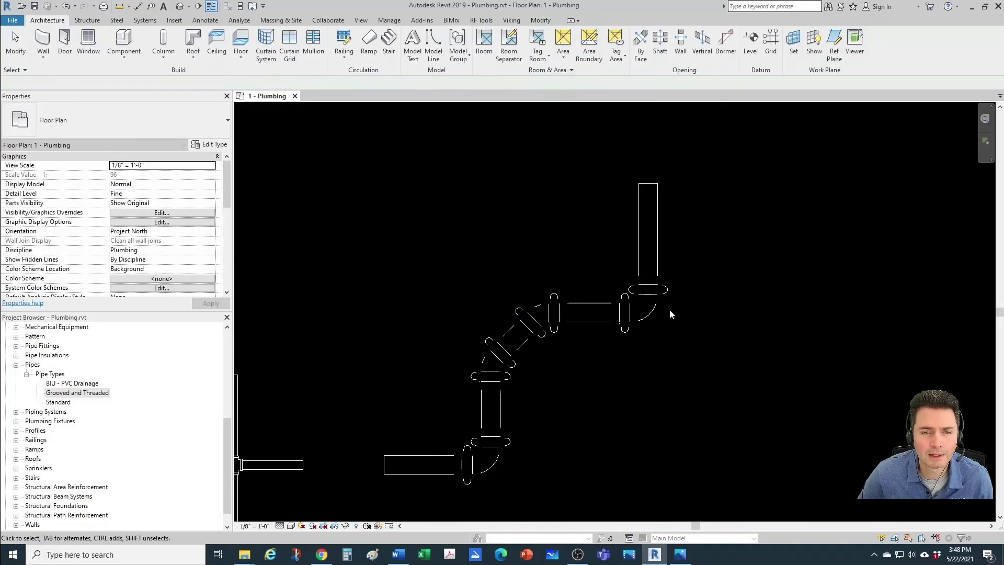
- Convert the last 3" elbow to a tee and draw a long horizontal pipe from its open end
{"action": "scroll", "coordinate": [663, 309], "scroll_direction": "up", "scroll_amount": 1}
{"action": "left_click", "coordinate": [653, 309]}
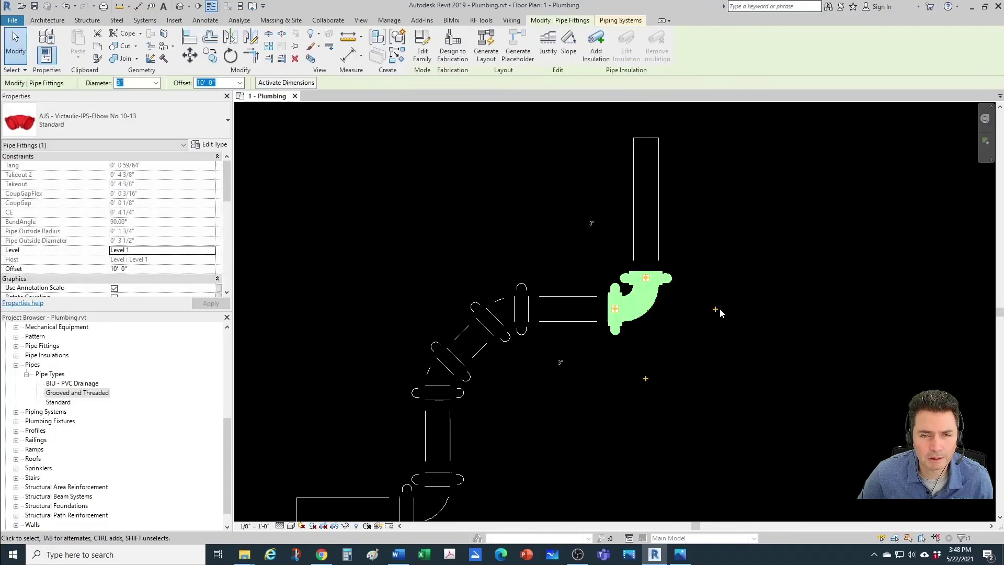
{"action": "left_click", "coordinate": [715, 310]}
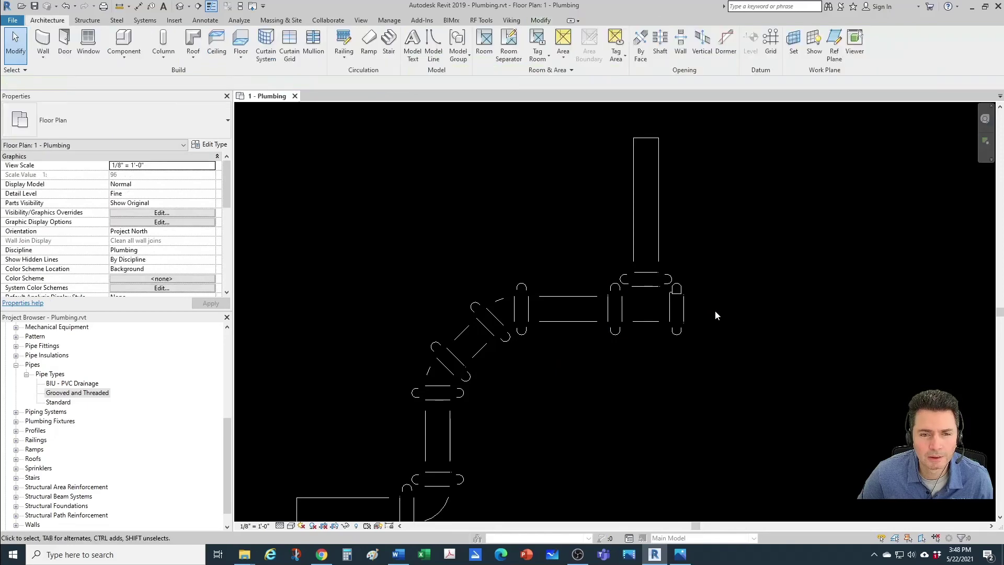
{"action": "left_click", "coordinate": [679, 325]}
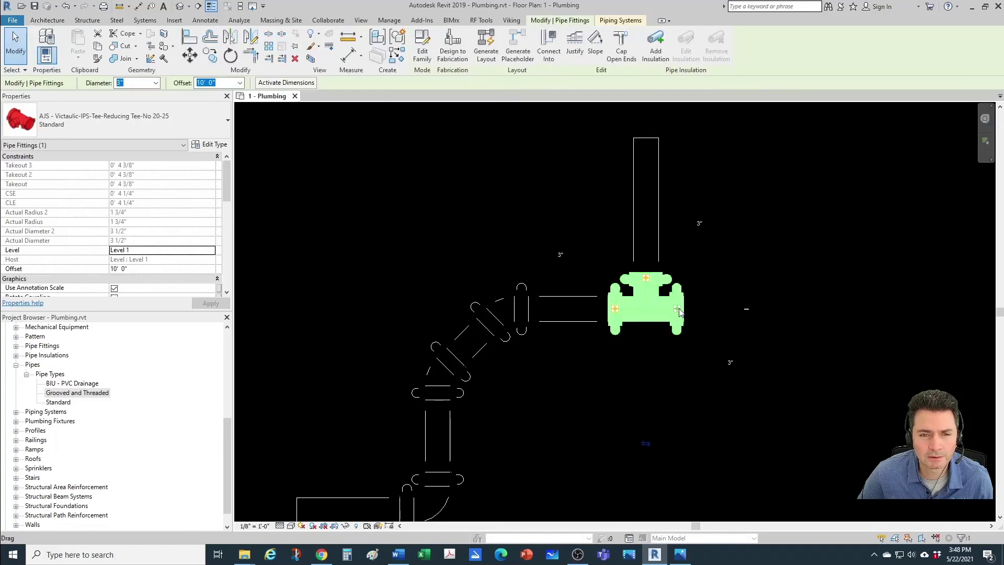
{"action": "right_click", "coordinate": [680, 308]}
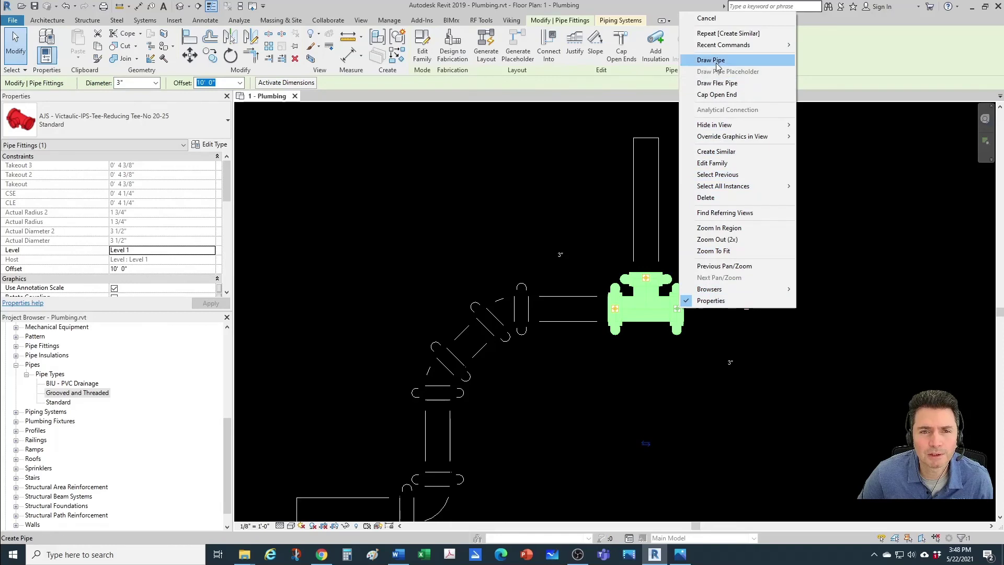
{"action": "left_click", "coordinate": [751, 279]}
{"action": "scroll", "coordinate": [751, 280], "scroll_direction": "down", "scroll_amount": 2}
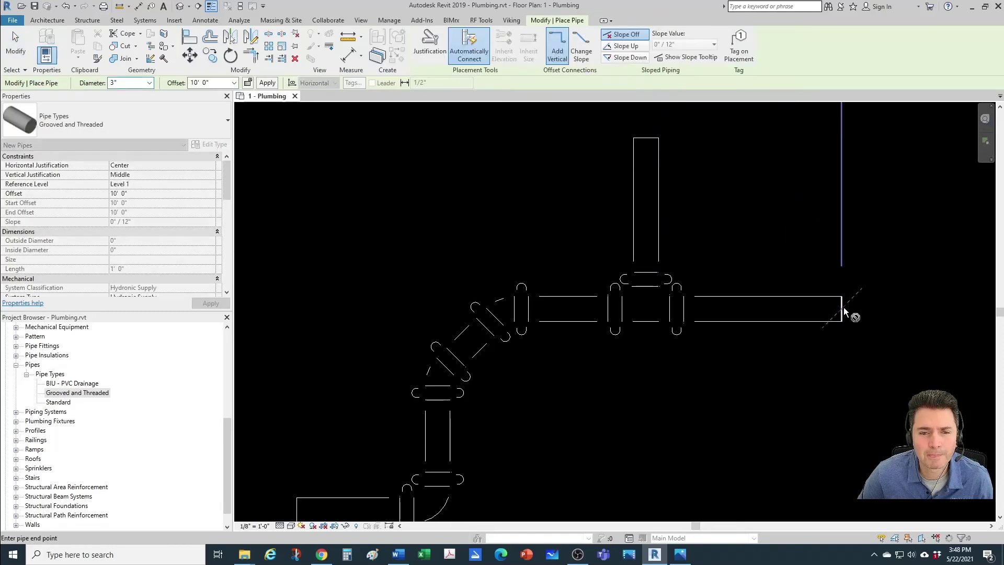
{"action": "middle_click_drag", "start_coordinate": [841, 312], "coordinate": [582, 335]}
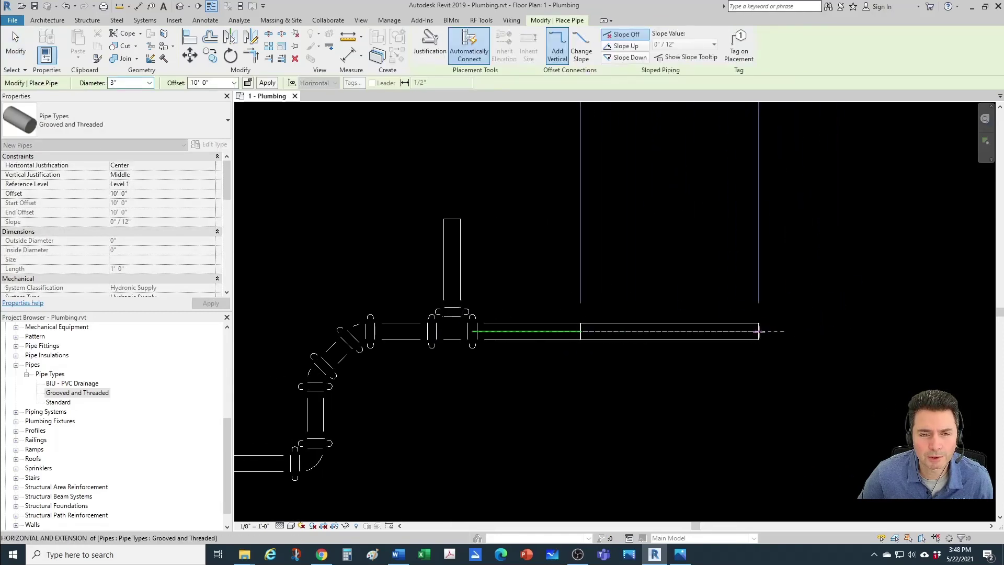
{"action": "left_click", "coordinate": [759, 335]}
{"action": "key", "text": "Escape"}
{"action": "key", "text": "Escape"}
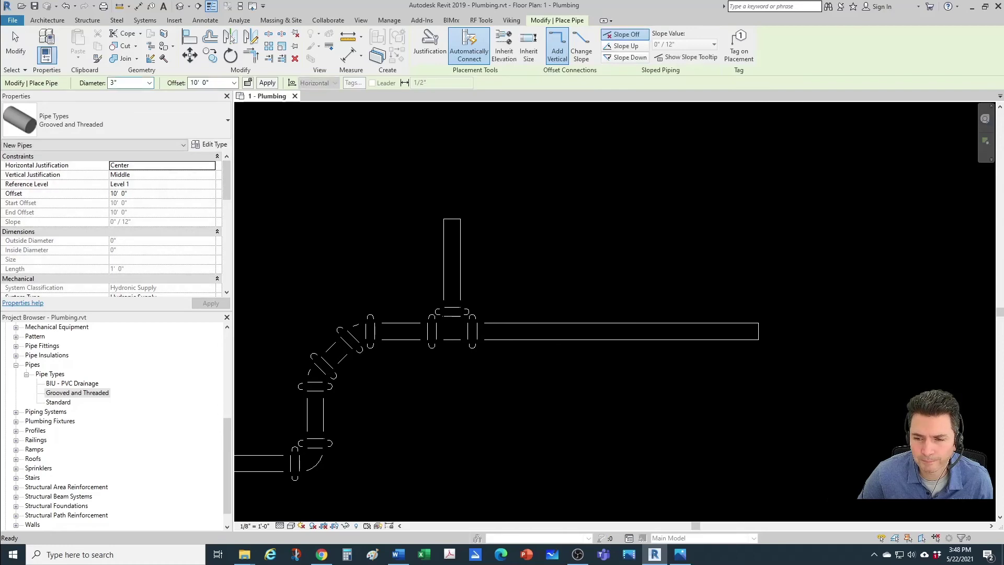
- Draw a 1 1/2" Grooved and Threaded branch pipe perpendicular upward from the long horizontal 3" pipe, beyond the existing tee
{"action": "scroll", "coordinate": [549, 388], "scroll_direction": "down", "scroll_amount": 1}
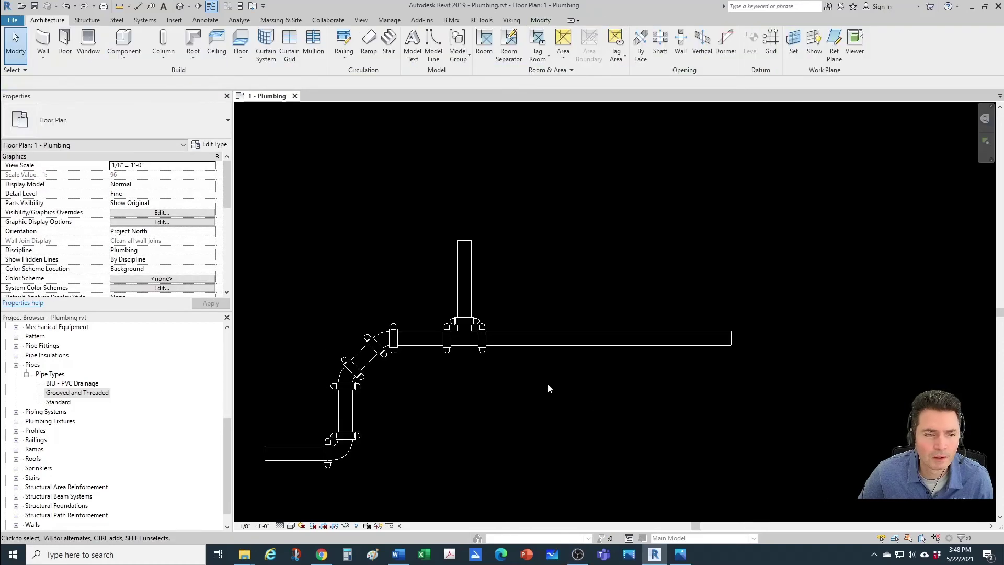
{"action": "left_click", "coordinate": [470, 290]}
{"action": "key", "text": "c"}
{"action": "key", "text": "s"}
{"action": "scroll", "coordinate": [689, 300], "scroll_direction": "up", "scroll_amount": 1}
{"action": "scroll", "coordinate": [688, 300], "scroll_direction": "up", "scroll_amount": 1}
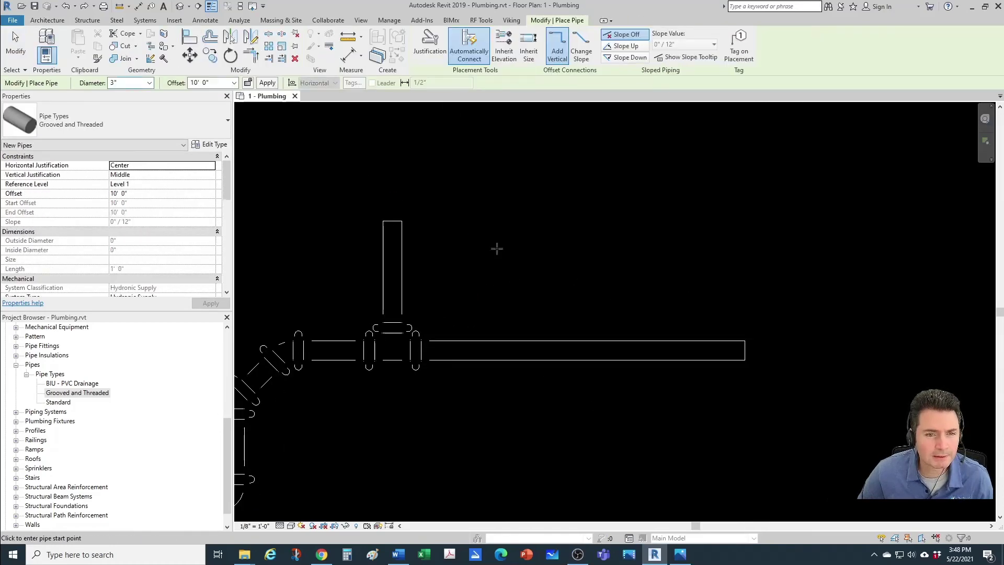
{"action": "left_click", "coordinate": [149, 83]}
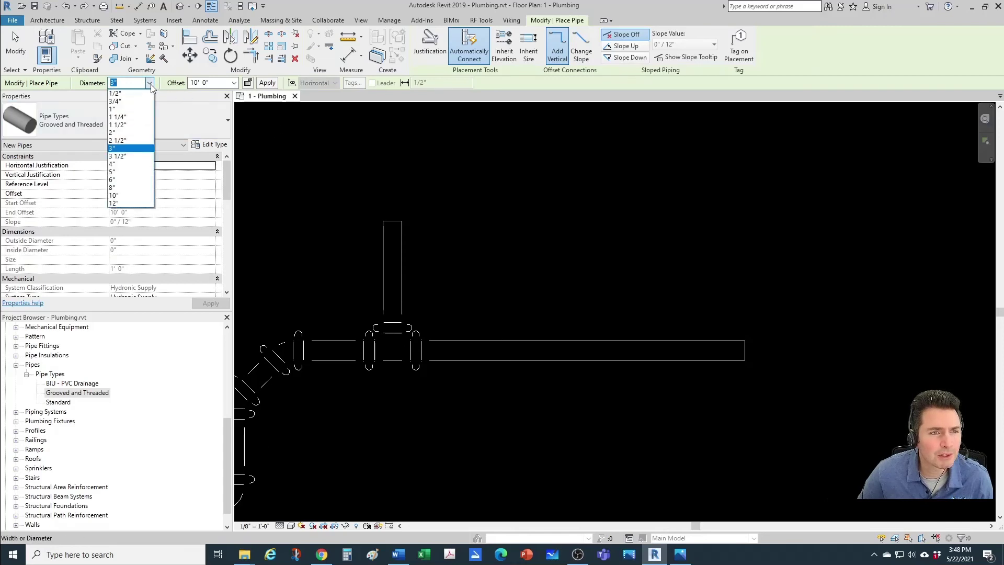
{"action": "left_click", "coordinate": [131, 126]}
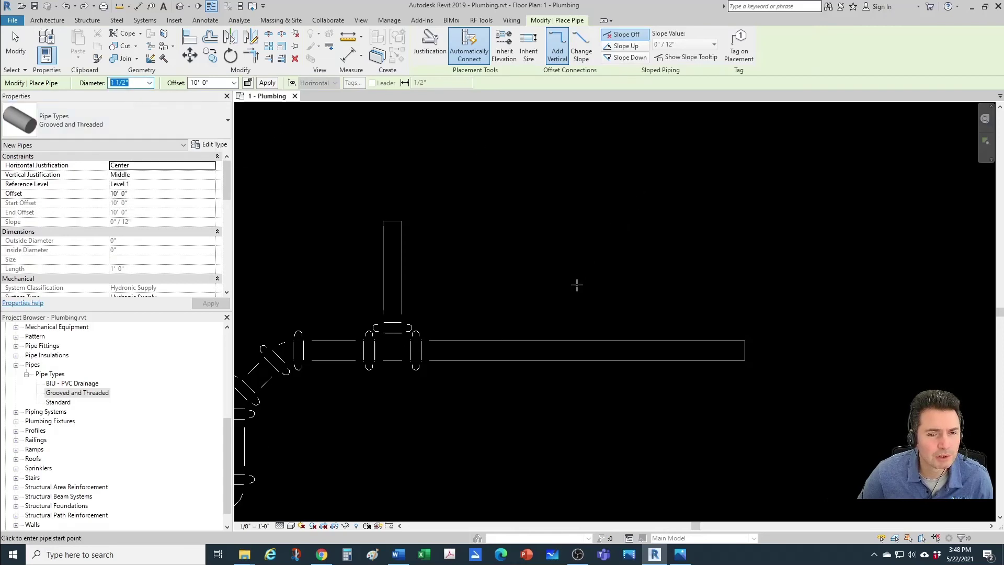
{"action": "scroll", "coordinate": [577, 285], "scroll_direction": "up", "scroll_amount": 1}
{"action": "left_click", "coordinate": [581, 360]}
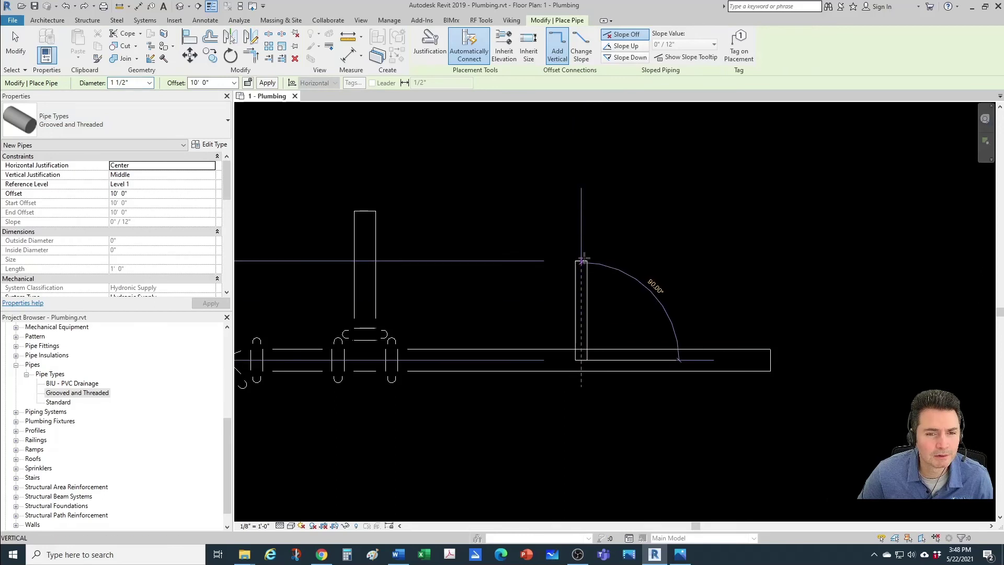
{"action": "left_click", "coordinate": [583, 245]}
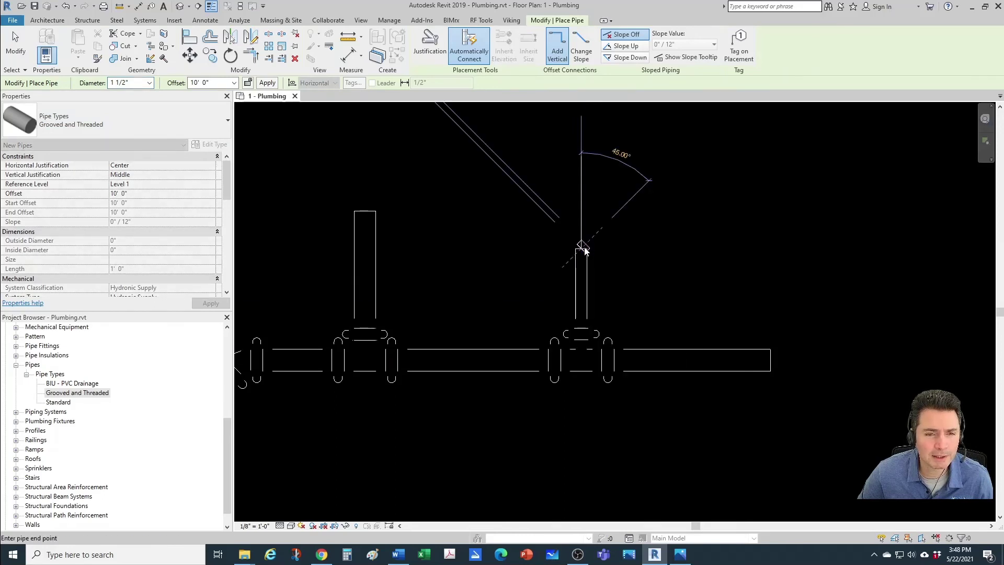
{"action": "key", "text": "Escape"}
{"action": "key", "text": "Escape"}
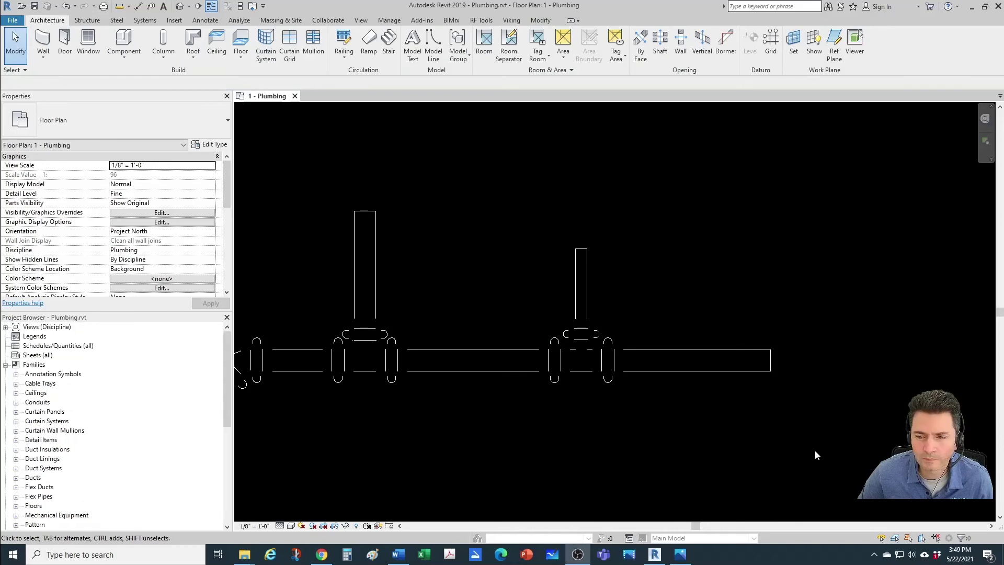
- Open the default 3D view and examine the fittings on the 1 1/4" threaded run and the 3" grooved run with its reduced branch
{"action": "left_click", "coordinate": [185, 9]}
{"action": "scroll", "coordinate": [596, 267], "scroll_direction": "up", "scroll_amount": 8}
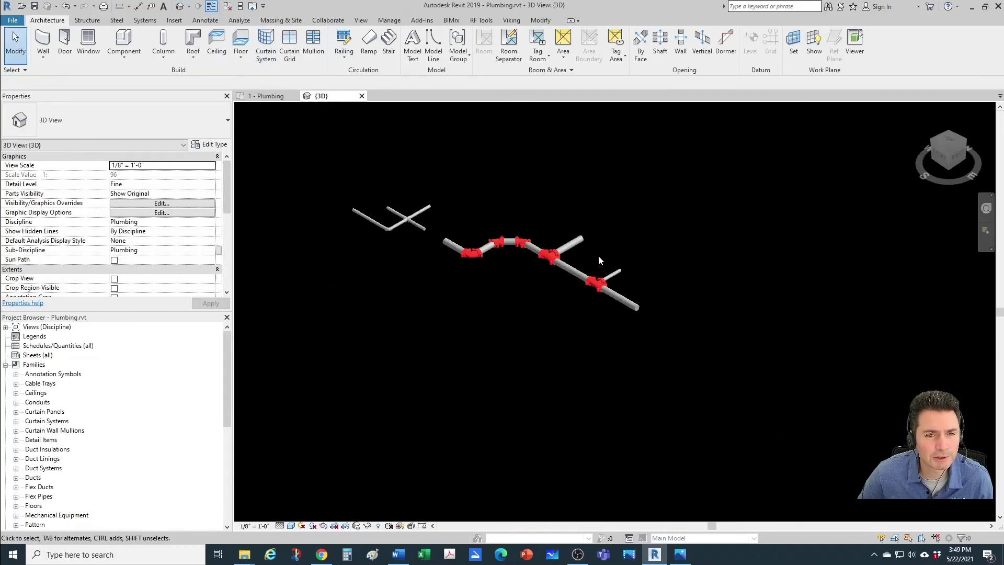
{"action": "middle_click_drag", "start_coordinate": [471, 296], "coordinate": [710, 385]}
{"action": "scroll", "coordinate": [710, 386], "scroll_direction": "down", "scroll_amount": 3}
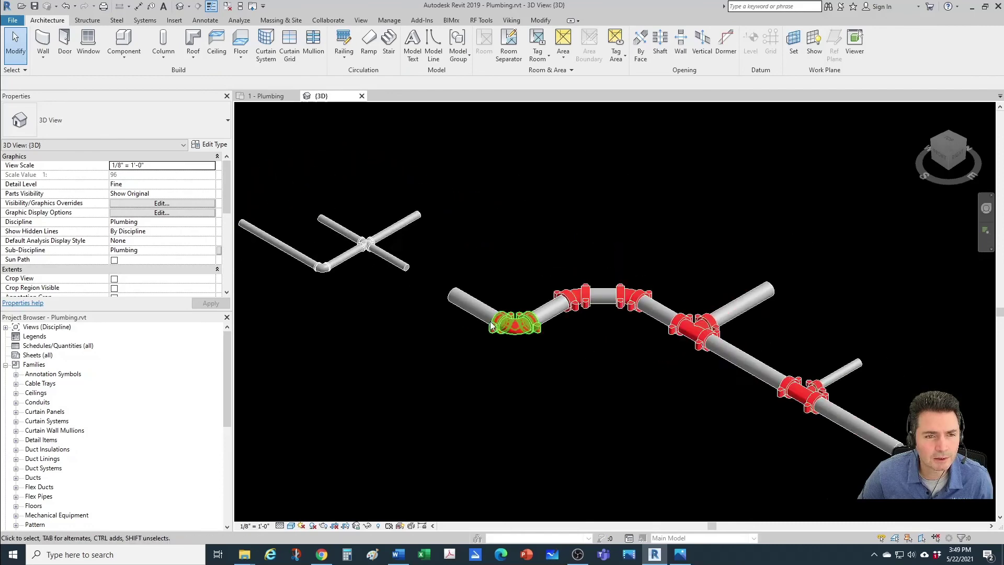
{"action": "middle_click_drag", "start_coordinate": [516, 325], "coordinate": [594, 360]}
{"action": "scroll", "coordinate": [440, 300], "scroll_direction": "up", "scroll_amount": 3}
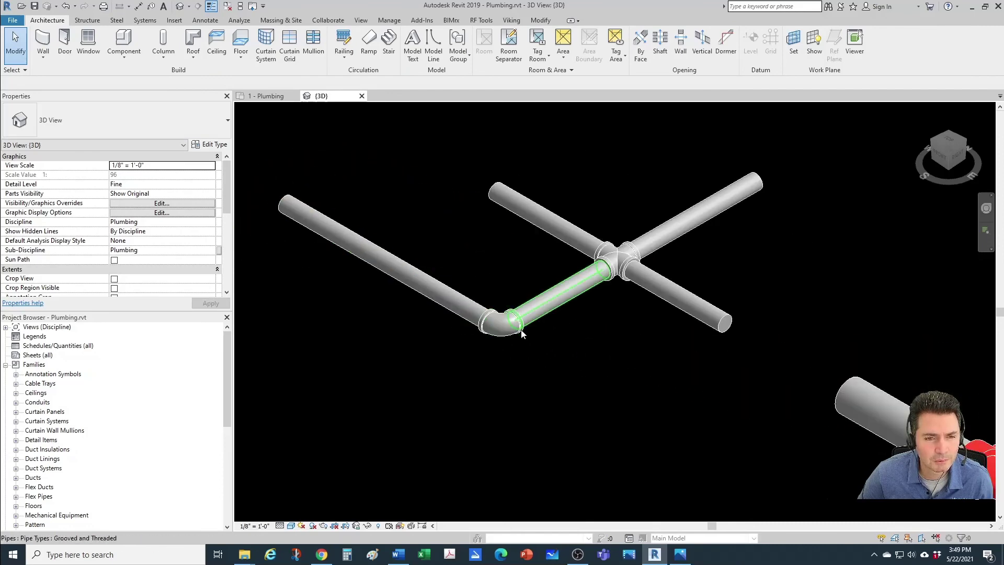
{"action": "scroll", "coordinate": [611, 251], "scroll_direction": "down", "scroll_amount": 2}
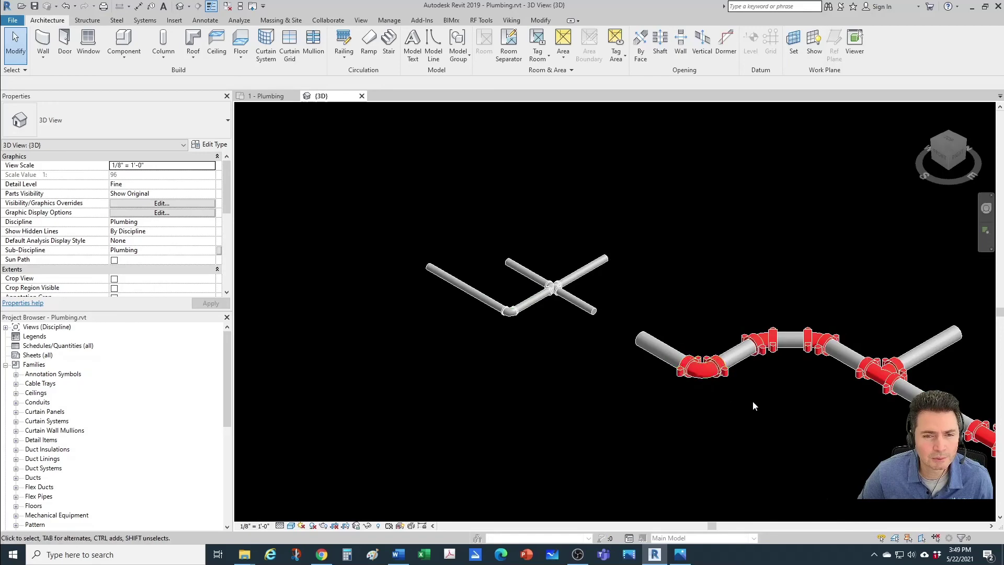
{"action": "scroll", "coordinate": [752, 400], "scroll_direction": "up", "scroll_amount": 2}
{"action": "middle_click_drag", "start_coordinate": [752, 401], "coordinate": [421, 358]}
{"action": "middle_click_drag", "start_coordinate": [668, 348], "coordinate": [569, 329]}
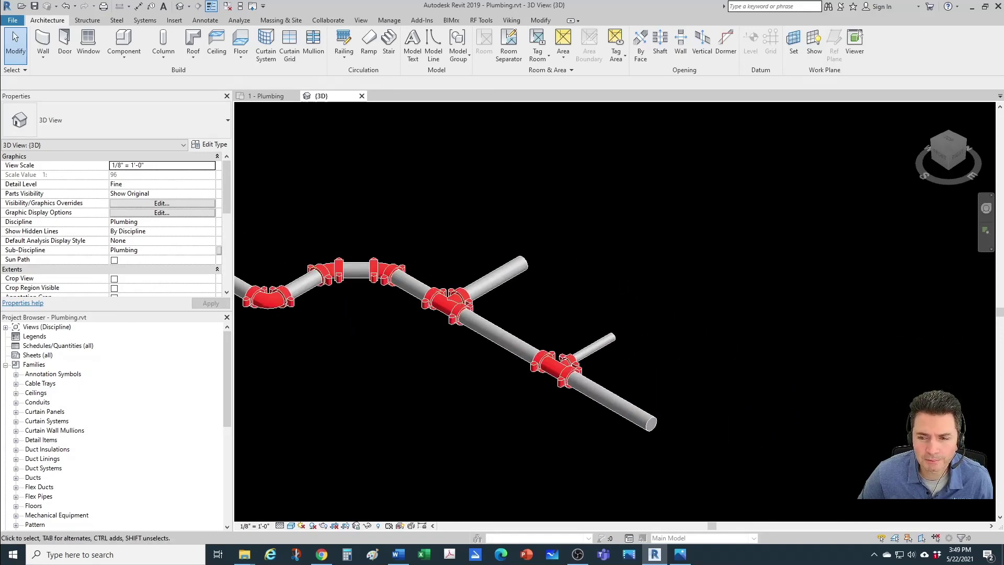
{"action": "scroll", "coordinate": [869, 445], "scroll_direction": "down", "scroll_amount": 1}
{"action": "scroll", "coordinate": [736, 416], "scroll_direction": "up", "scroll_amount": 1}
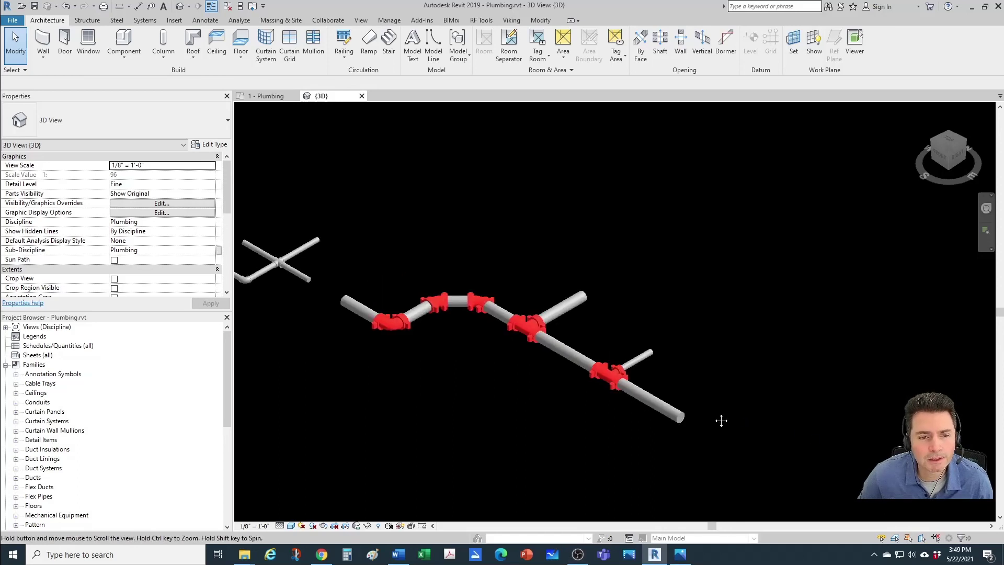
{"action": "middle_click_drag", "start_coordinate": [764, 412], "coordinate": [796, 430]}
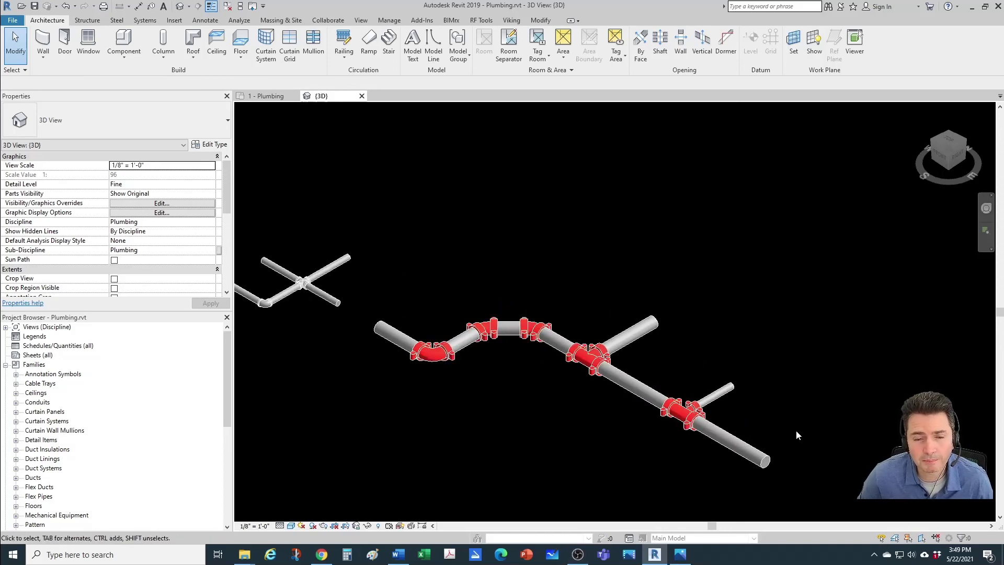